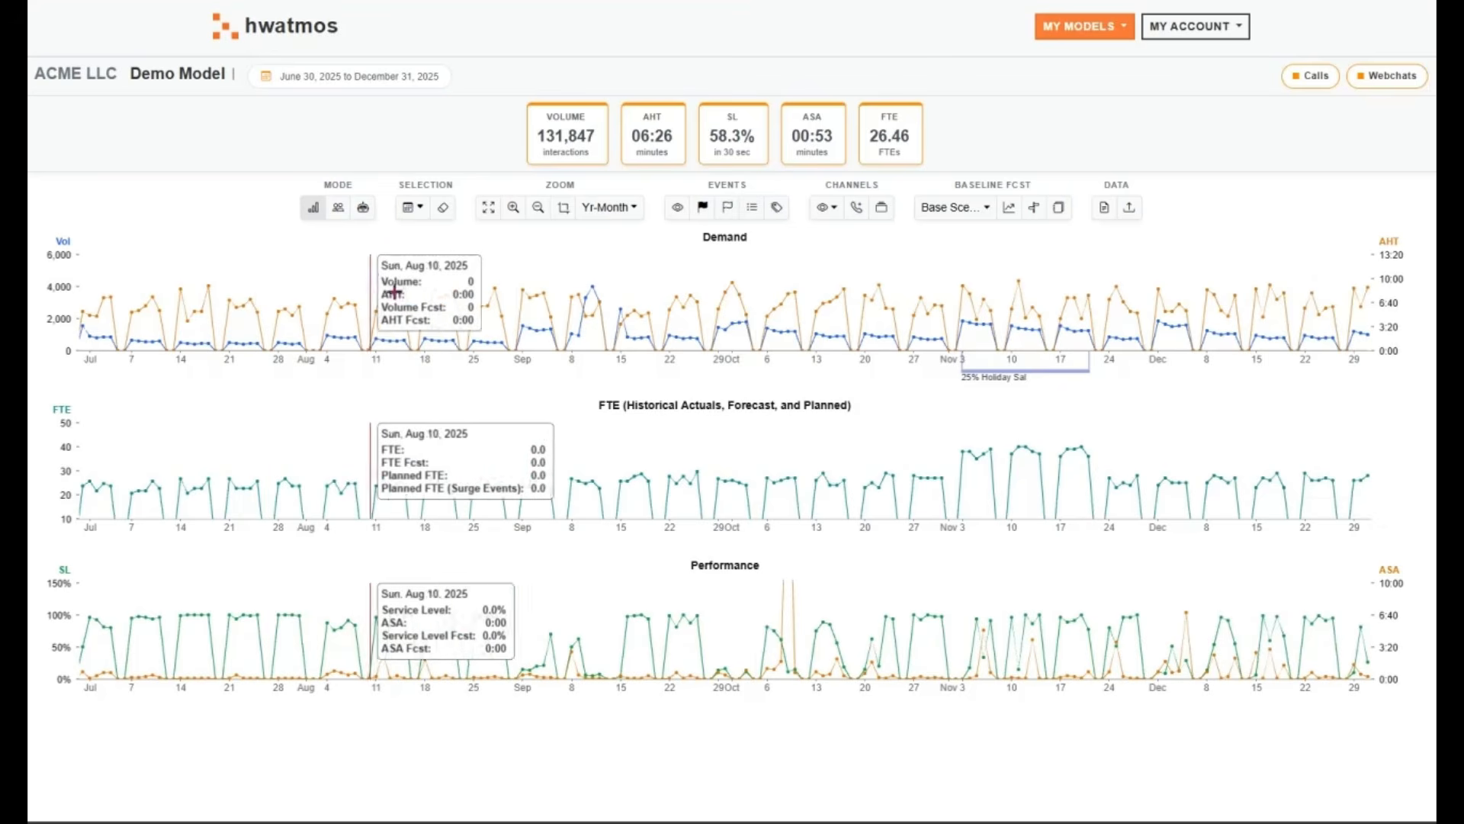
Show the model's full date range and review the recorded events with their dates, populations and event types
{"action": "left_click", "coordinate": [489, 211]}
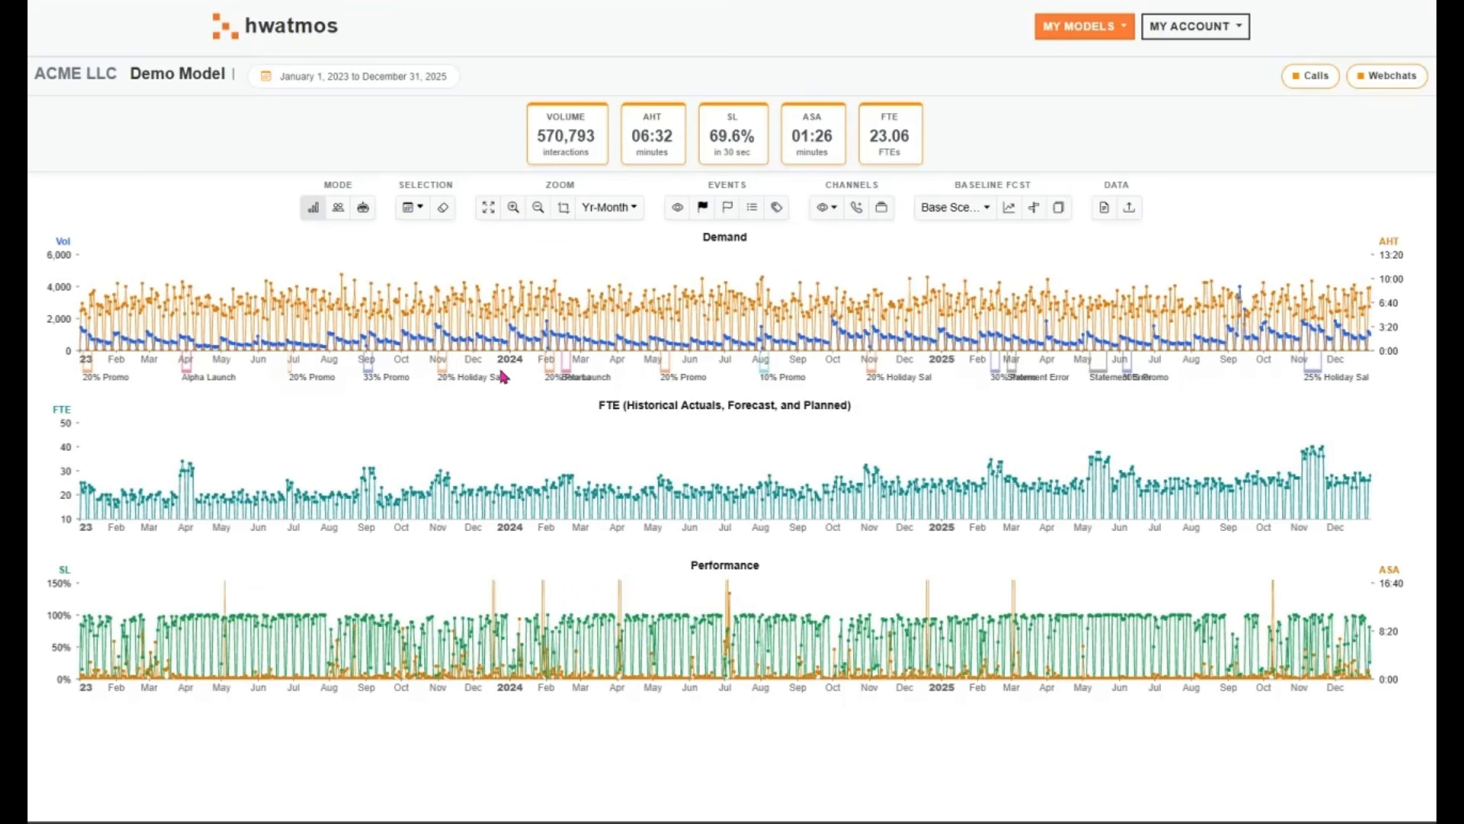
{"action": "mouse_move", "coordinate": [570, 376]}
{"action": "left_click", "coordinate": [752, 206]}
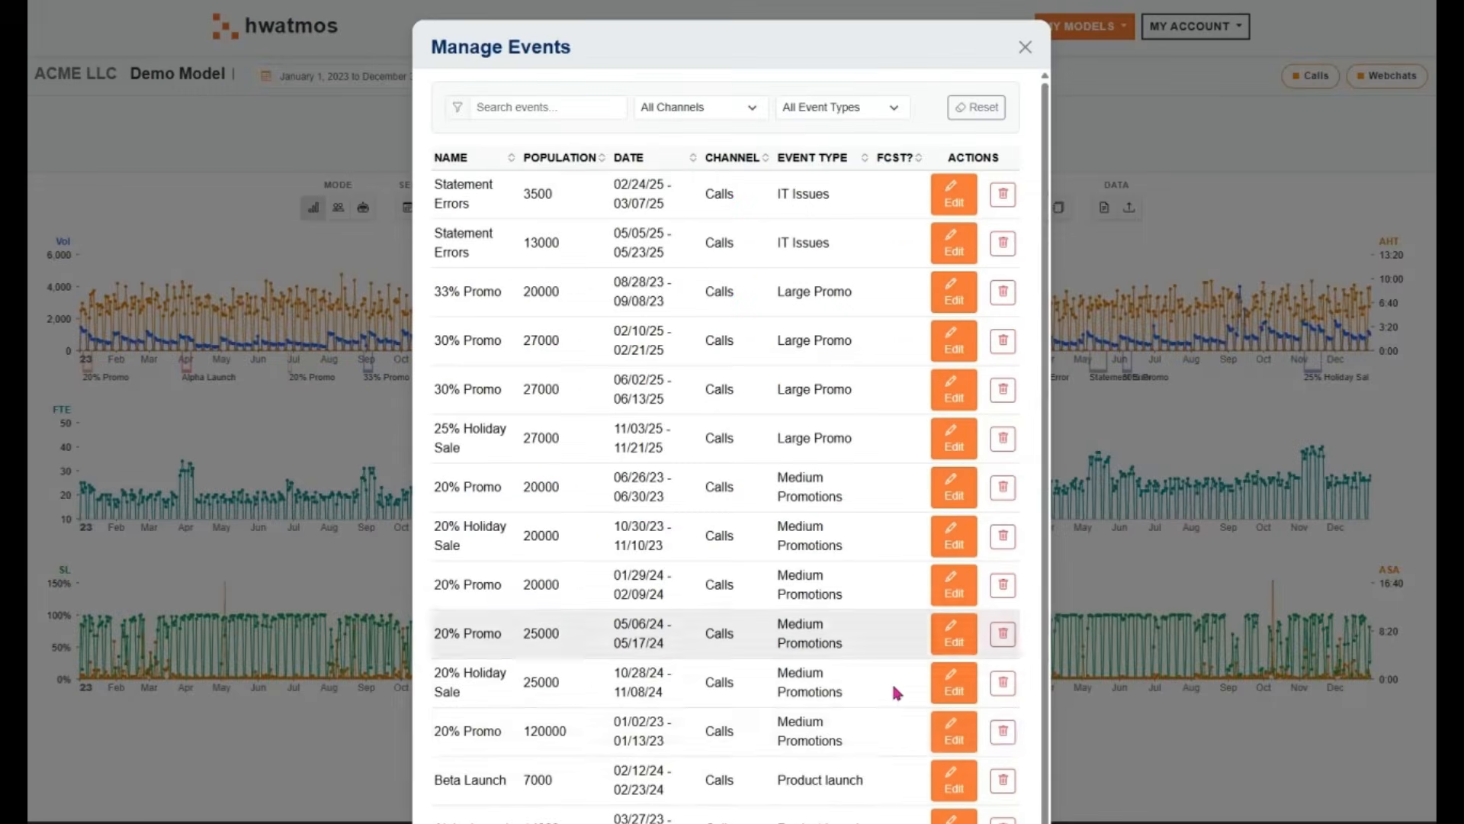
{"action": "scroll", "coordinate": [839, 737], "scroll_direction": "down", "scroll_amount": 1}
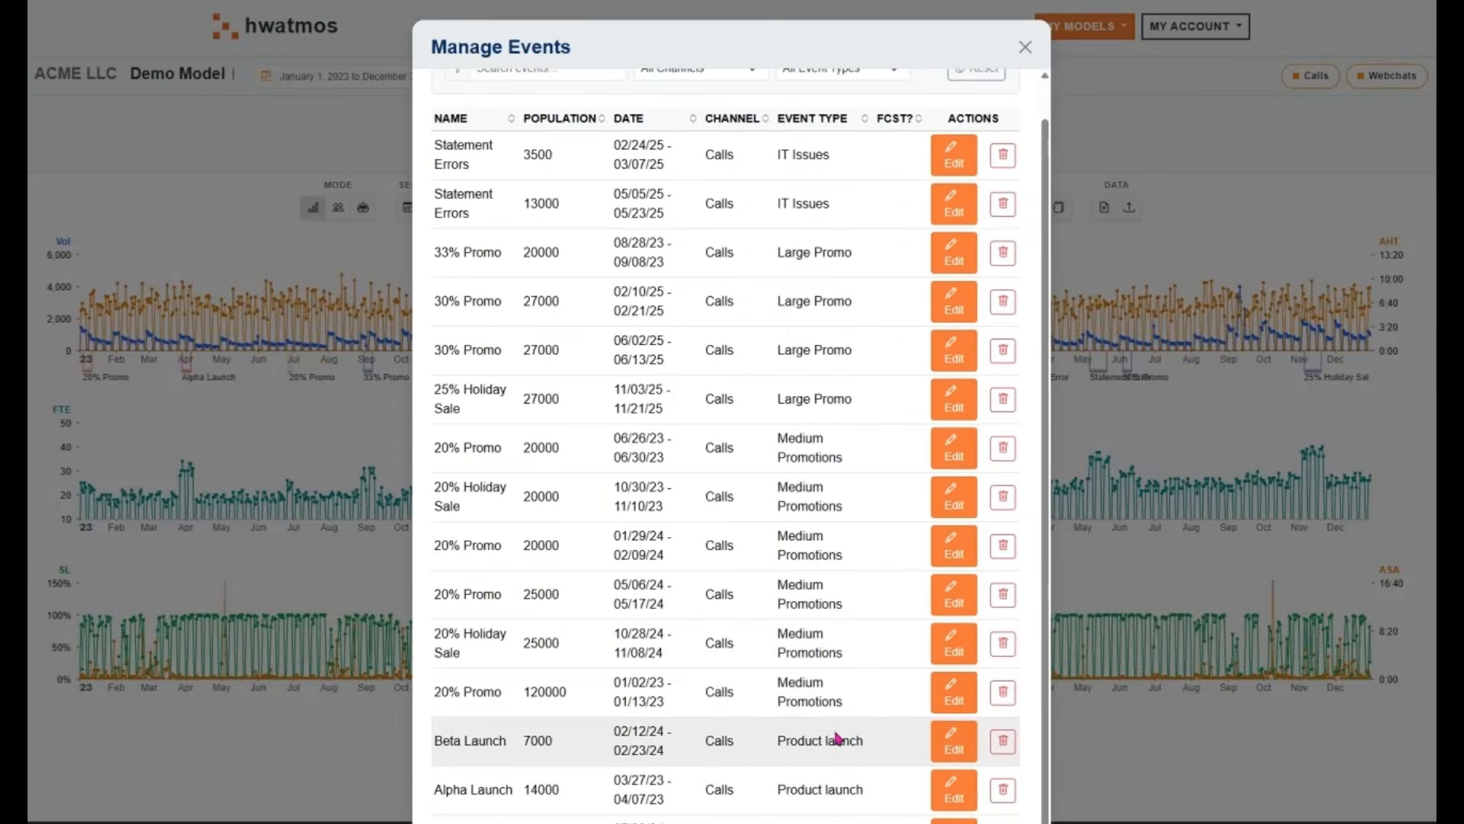
{"action": "scroll", "coordinate": [839, 738], "scroll_direction": "up", "scroll_amount": 1}
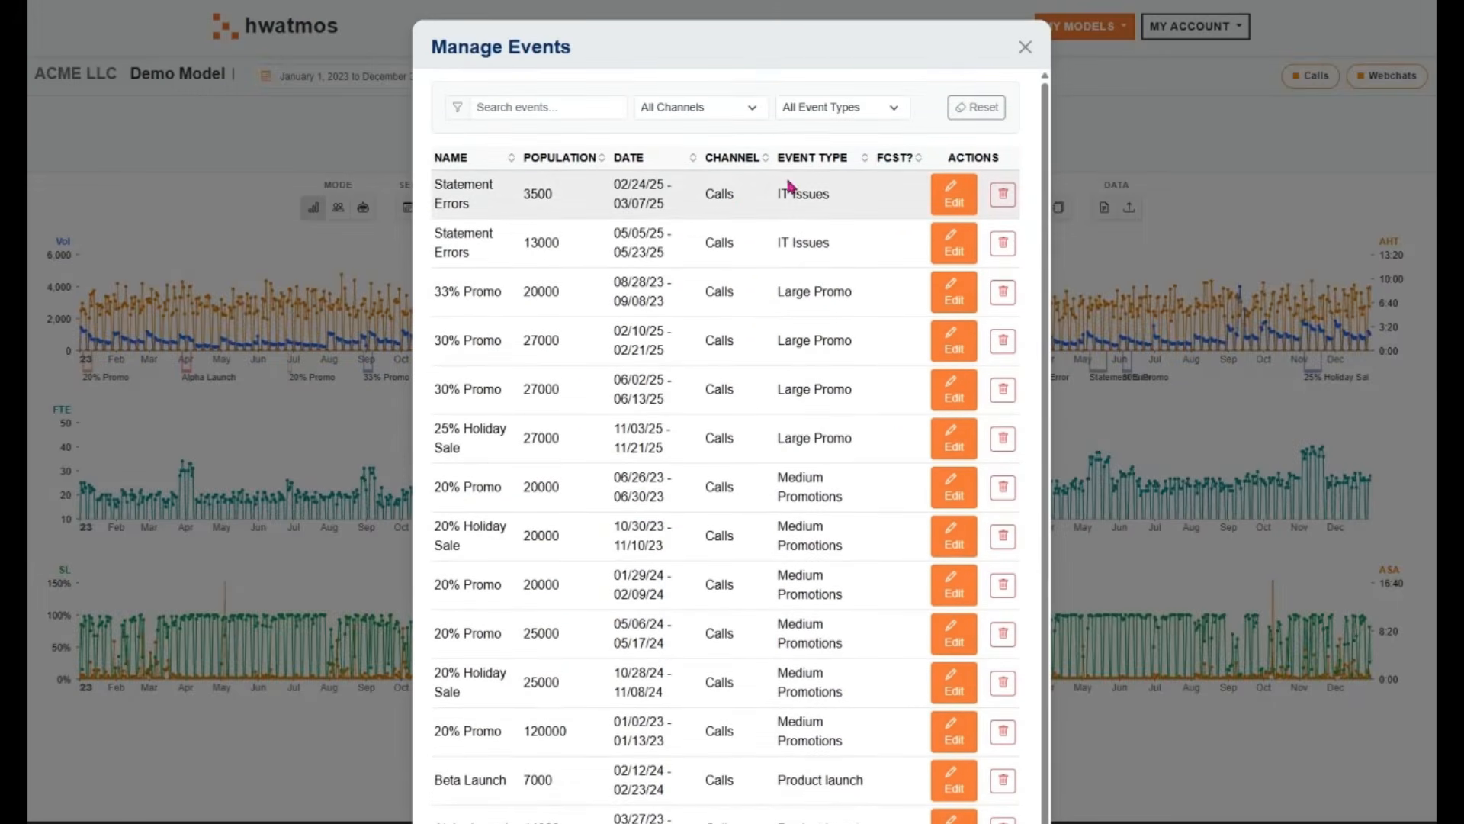
{"action": "left_click_drag", "start_coordinate": [773, 195], "coordinate": [835, 197]}
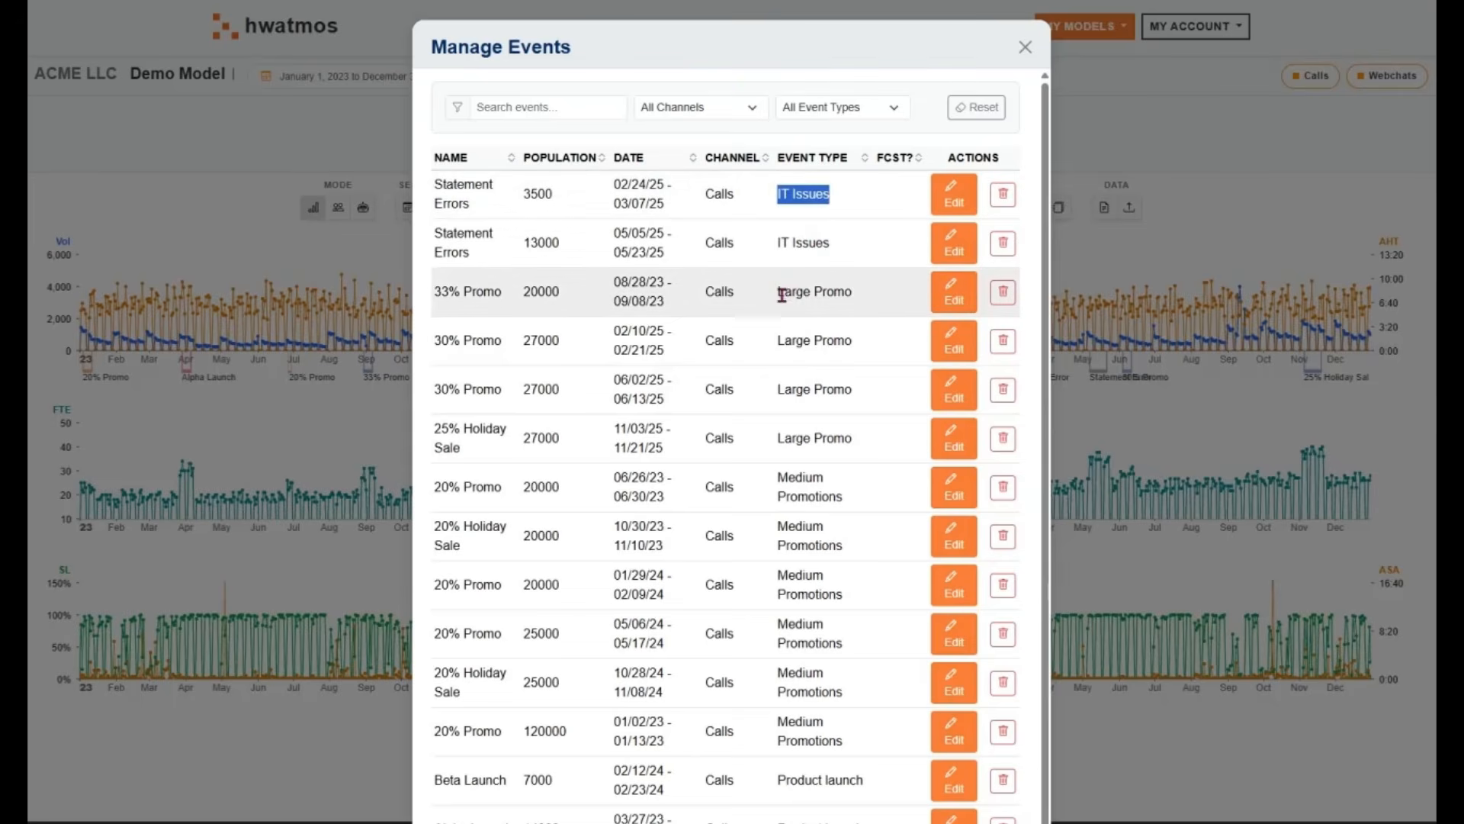
{"action": "left_click_drag", "start_coordinate": [784, 292], "coordinate": [852, 292]}
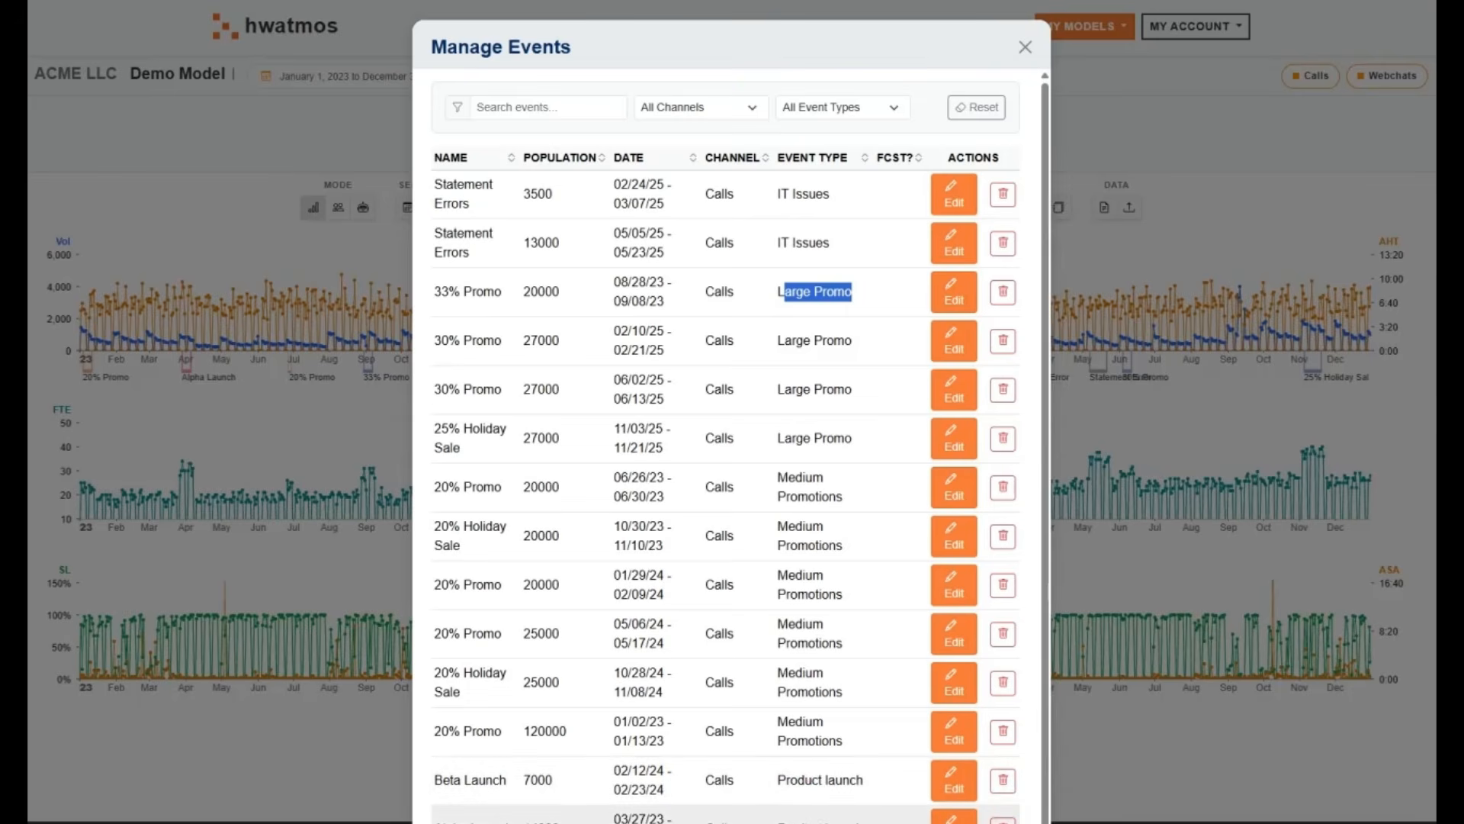
{"action": "scroll", "coordinate": [839, 809], "scroll_direction": "down", "scroll_amount": 1}
{"action": "scroll", "coordinate": [839, 808], "scroll_direction": "up", "scroll_amount": 1}
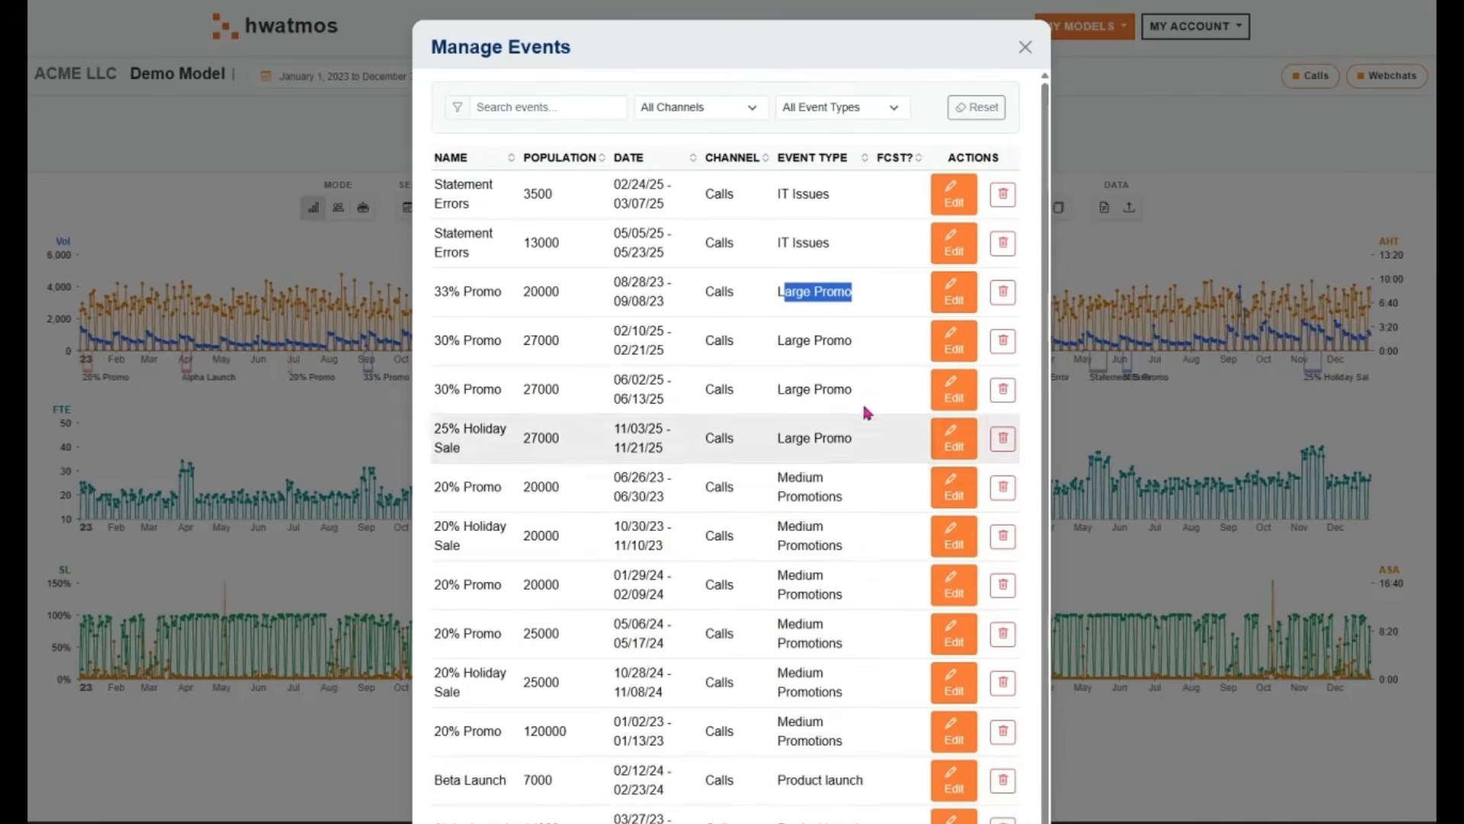
{"action": "left_click", "coordinate": [1027, 47]}
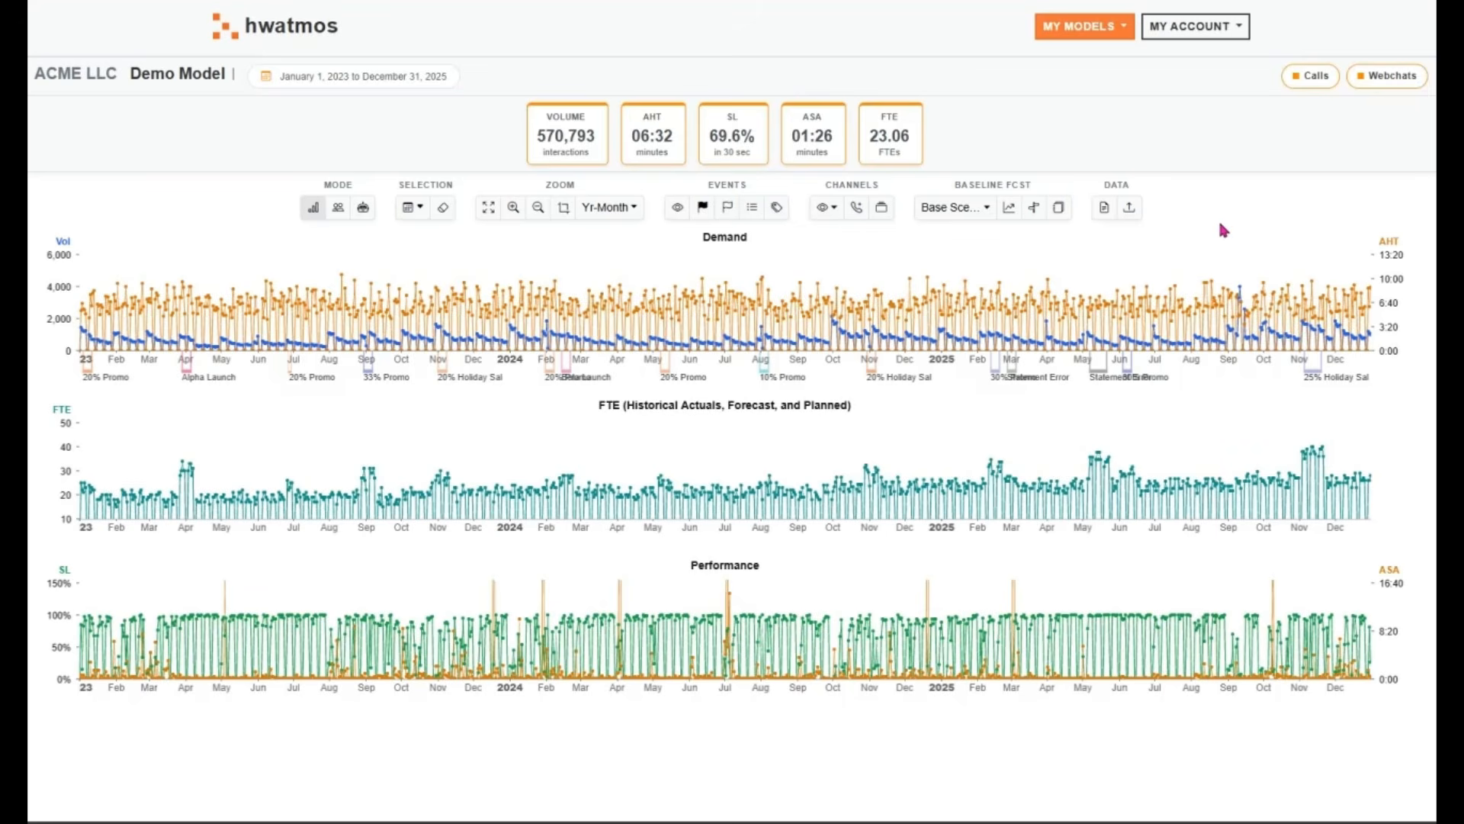
{"action": "left_click", "coordinate": [976, 217]}
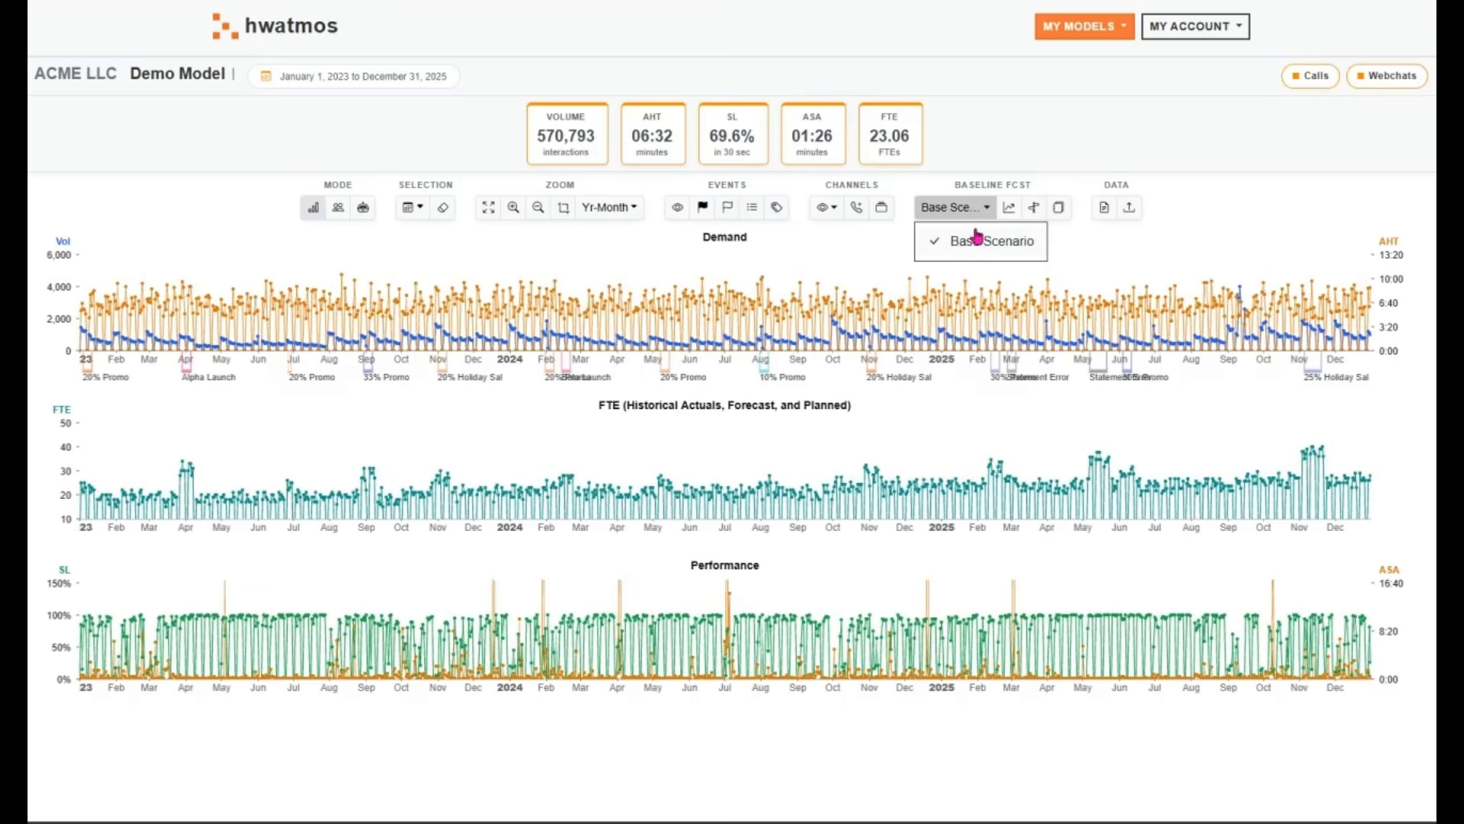
{"action": "left_click", "coordinate": [1083, 238]}
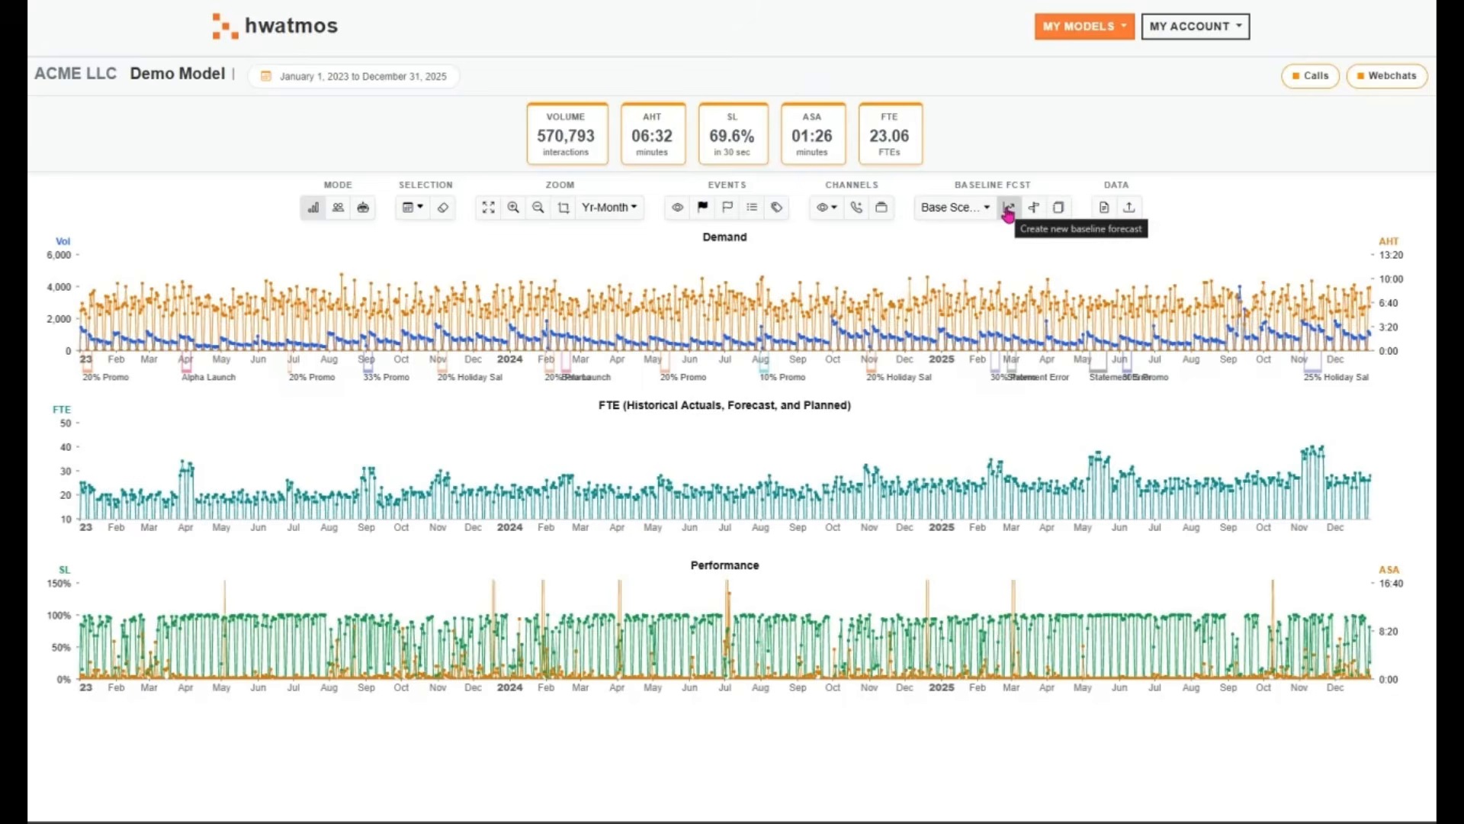
{"action": "left_click", "coordinate": [1008, 208]}
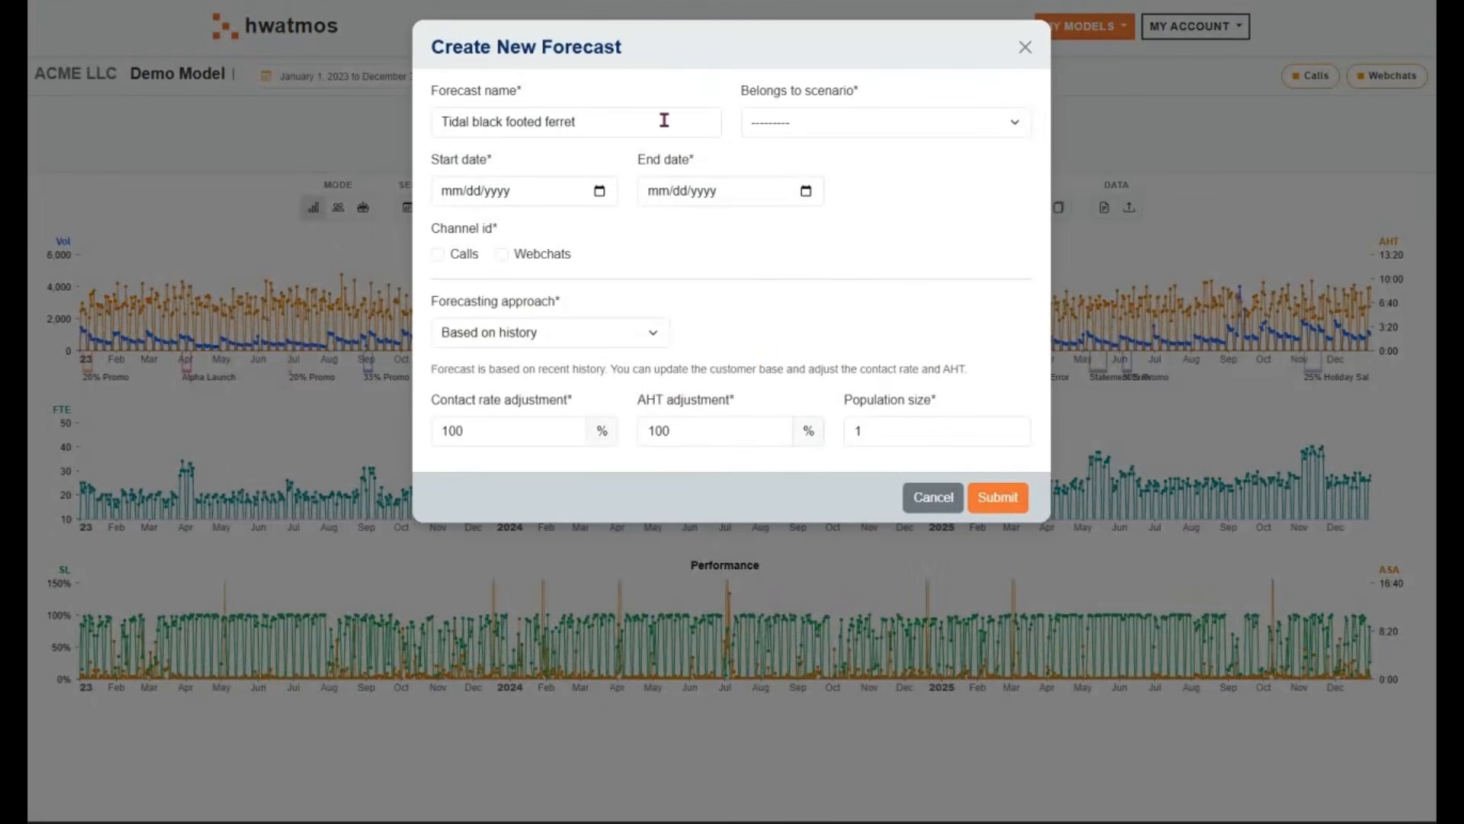
{"action": "left_click_drag", "start_coordinate": [664, 119], "coordinate": [357, 113]}
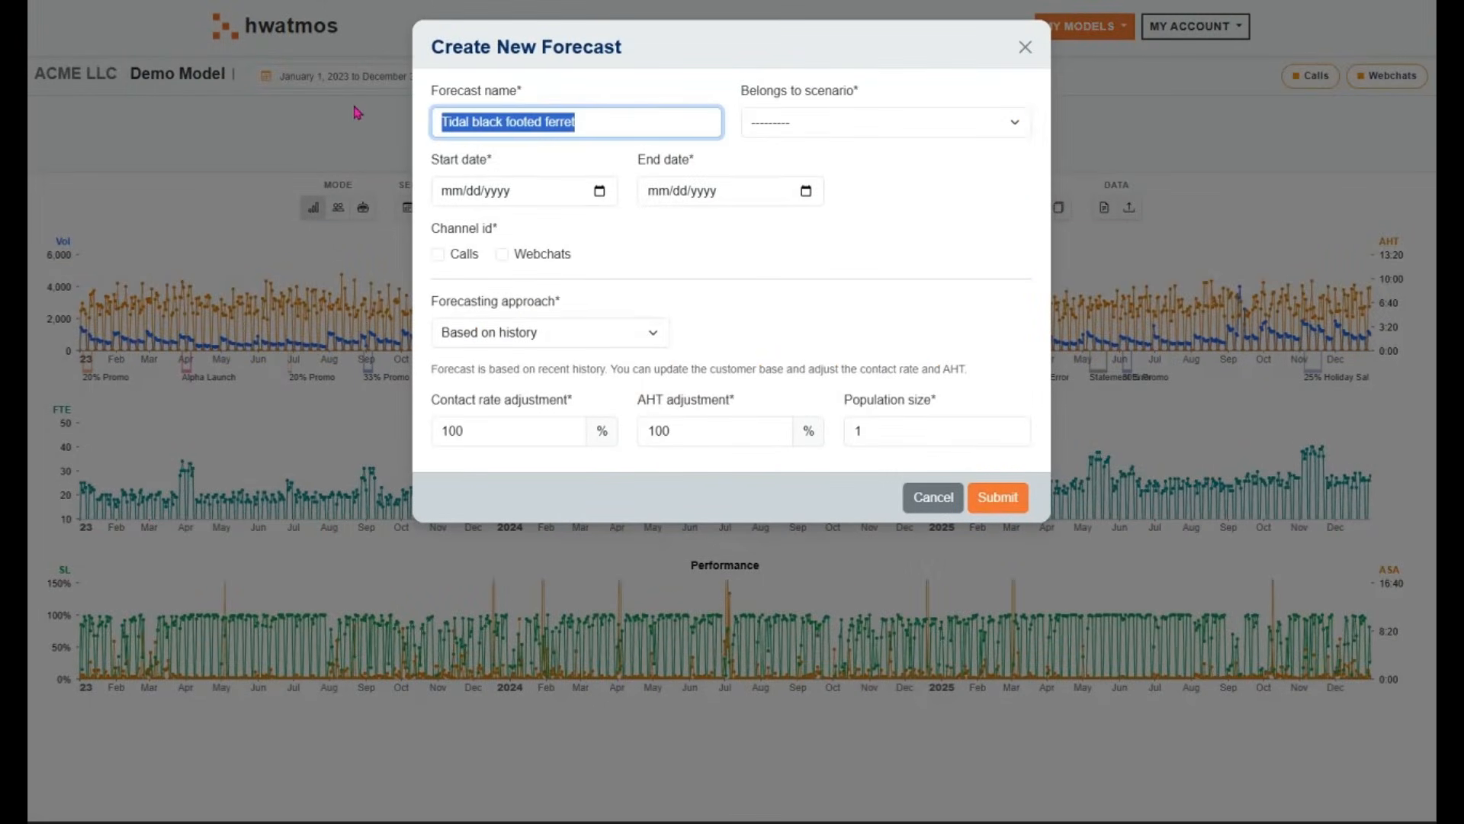
{"action": "left_click", "coordinate": [356, 113]}
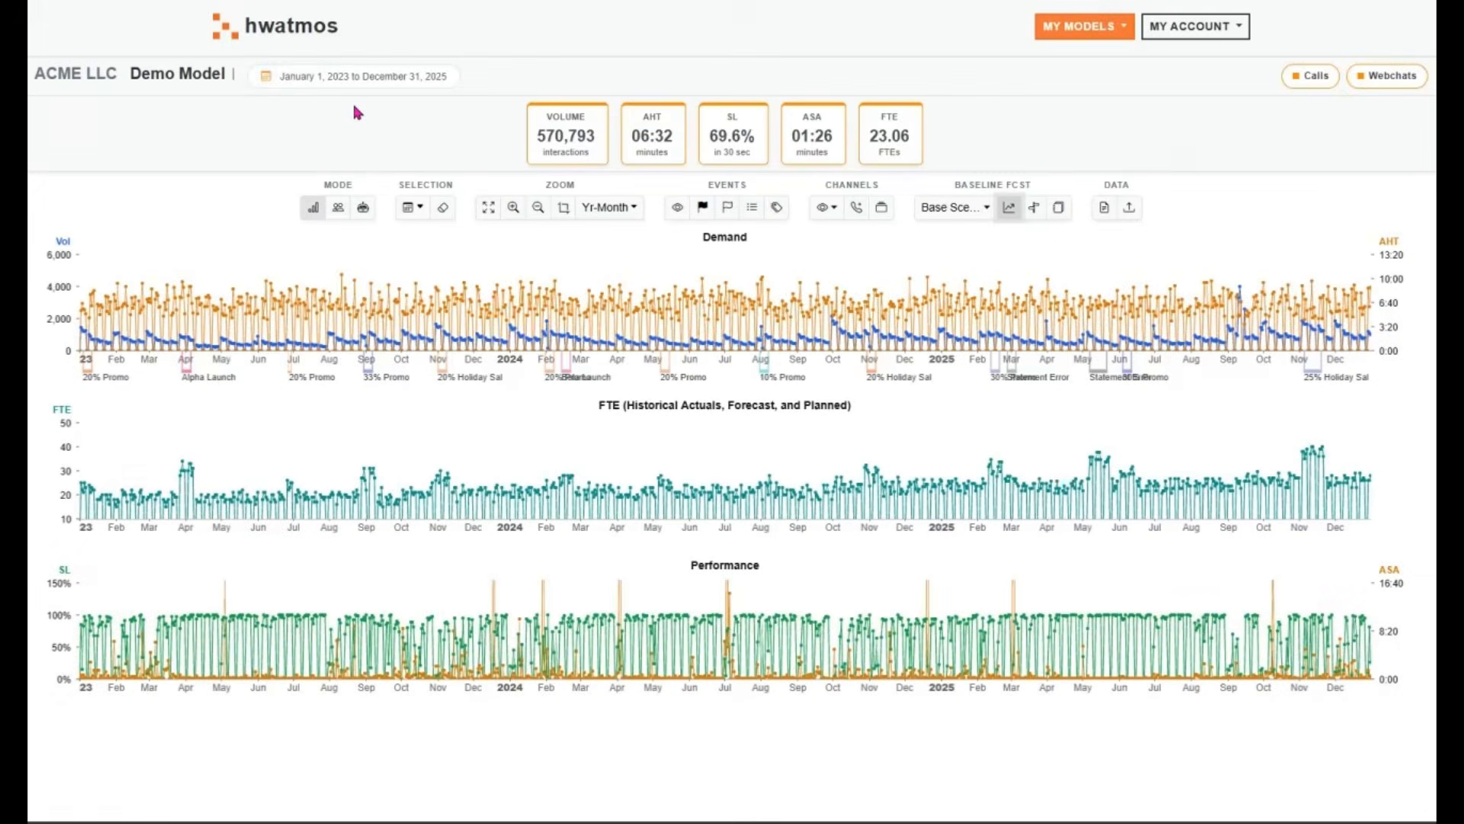
Start a new baseline forecast named 2026 Q1 and assign it to the Base Scenario
{"action": "left_click", "coordinate": [1008, 208]}
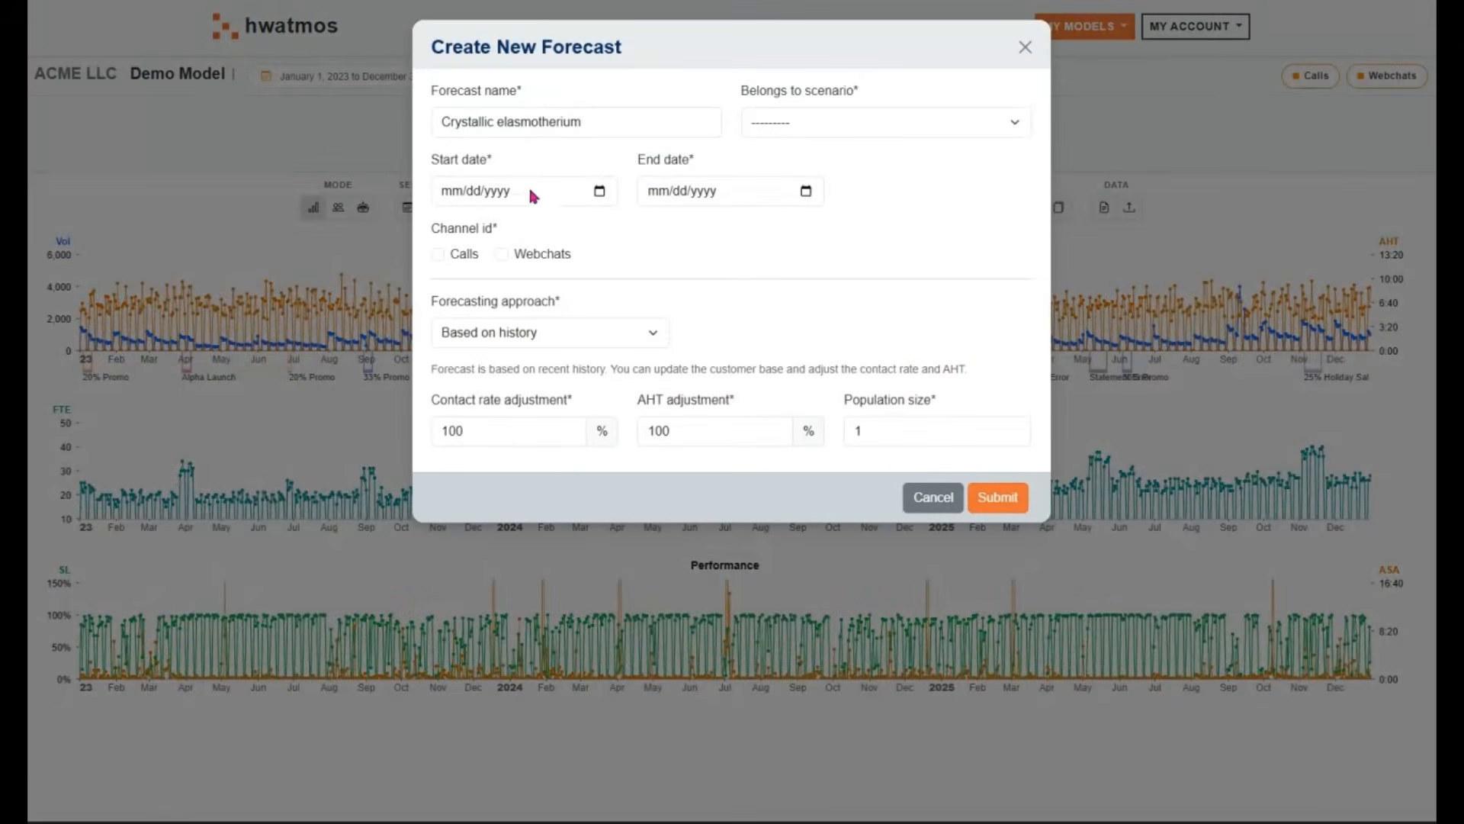
{"action": "left_click_drag", "start_coordinate": [618, 119], "coordinate": [313, 121]}
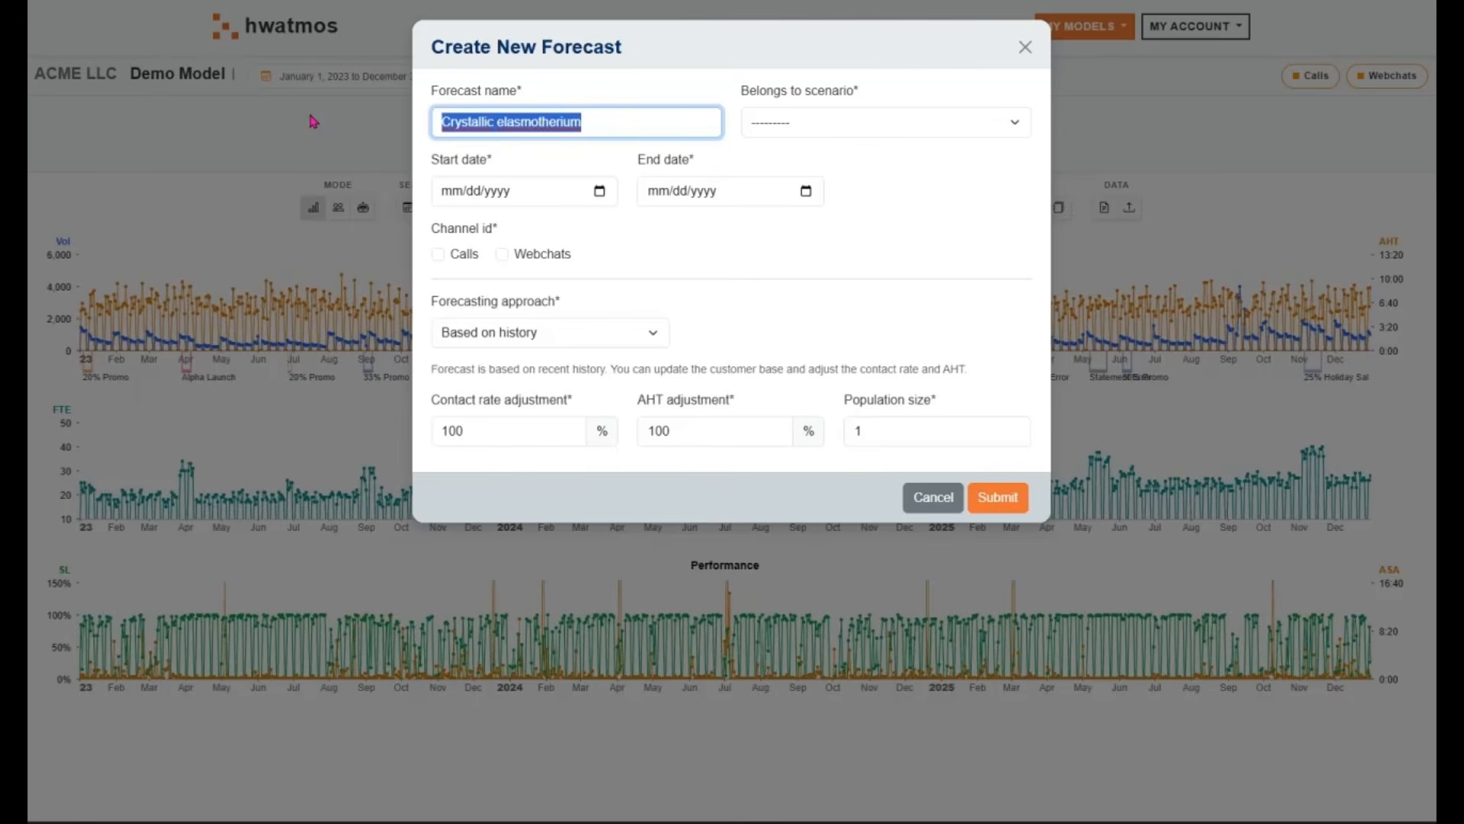
{"action": "key", "text": "BackSpace"}
{"action": "type", "text": "2026 Q1"}
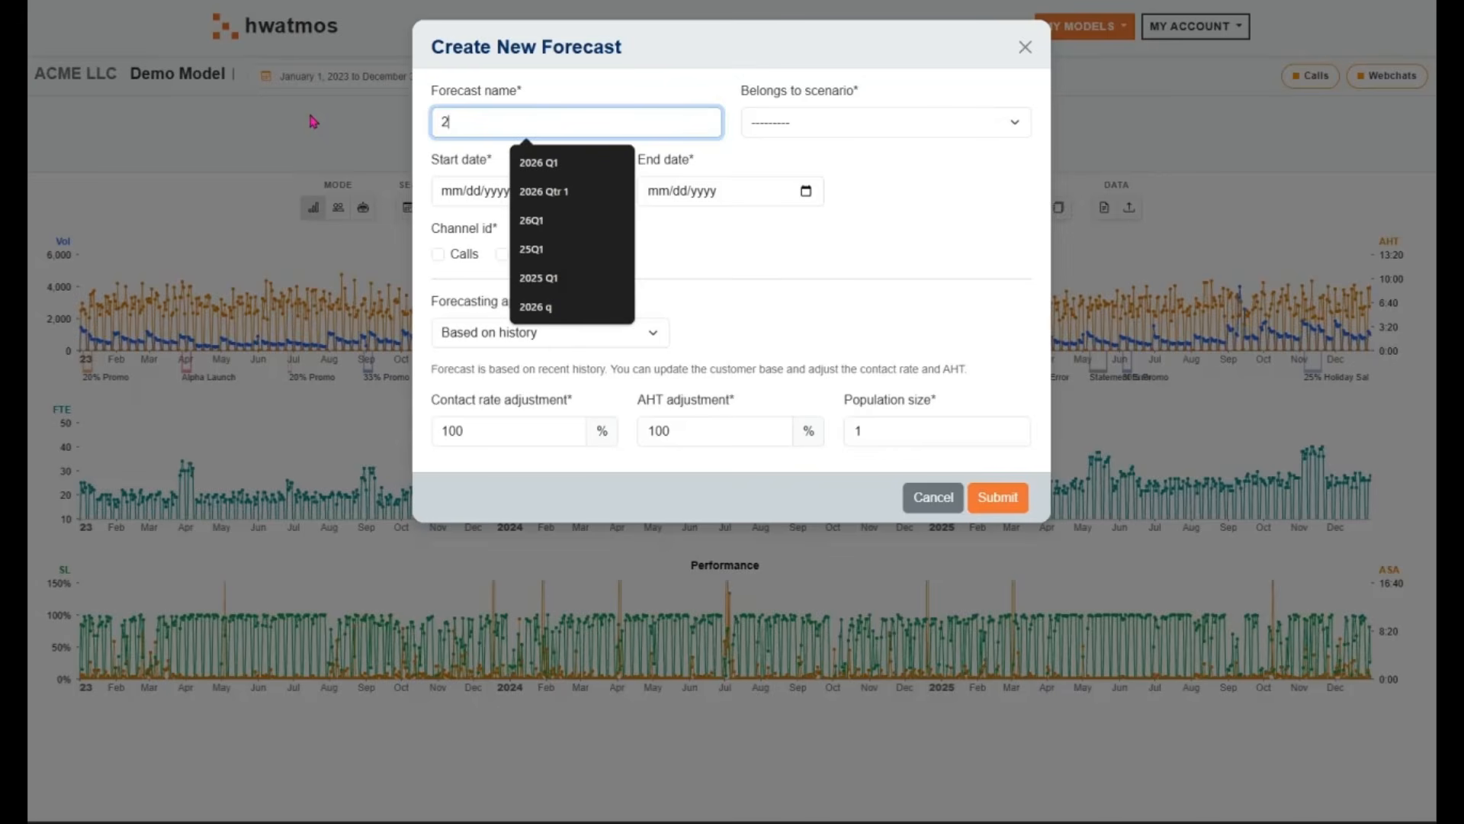
{"action": "left_click", "coordinate": [583, 163]}
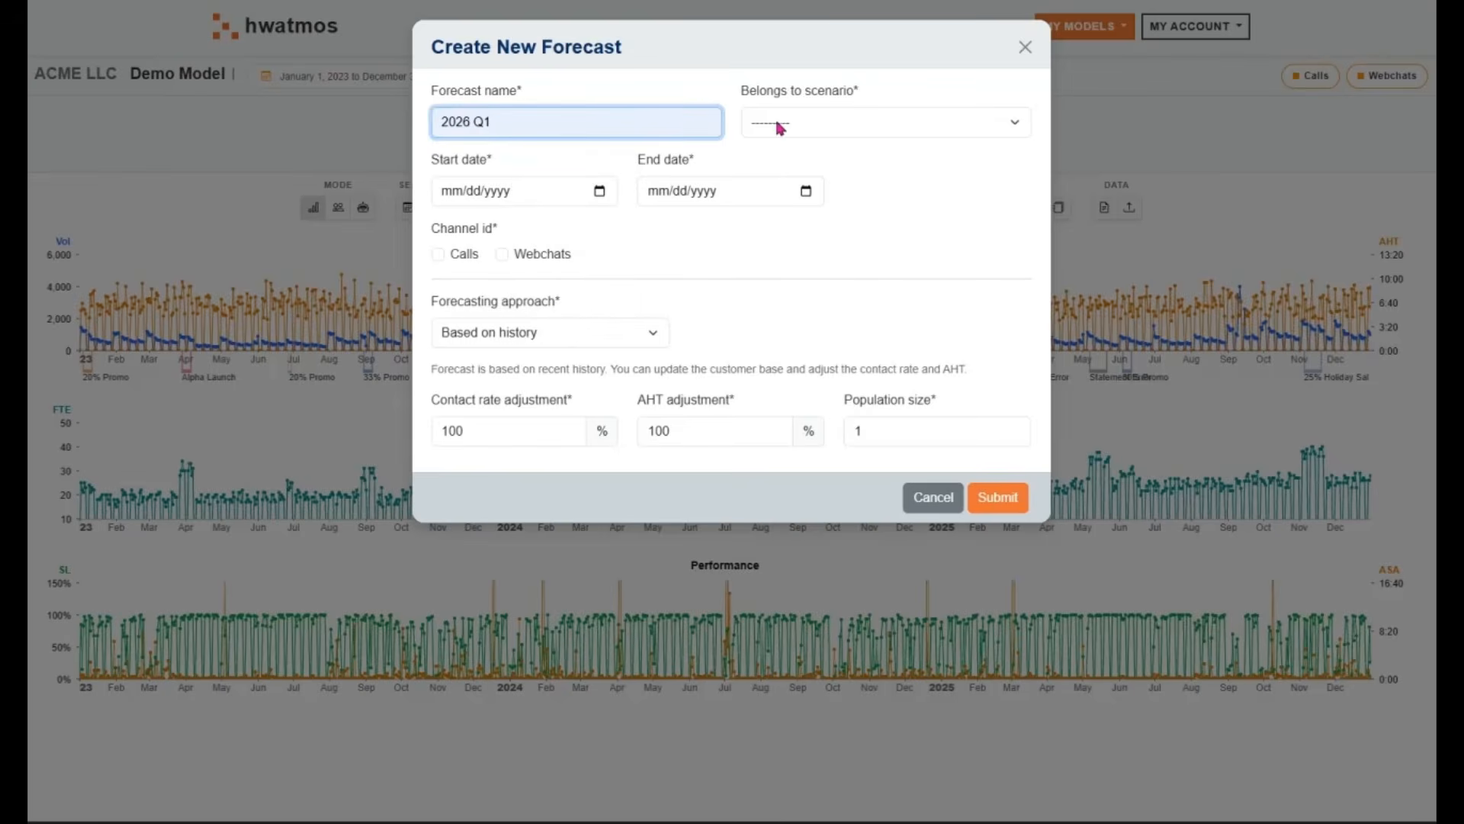
{"action": "left_click", "coordinate": [842, 124]}
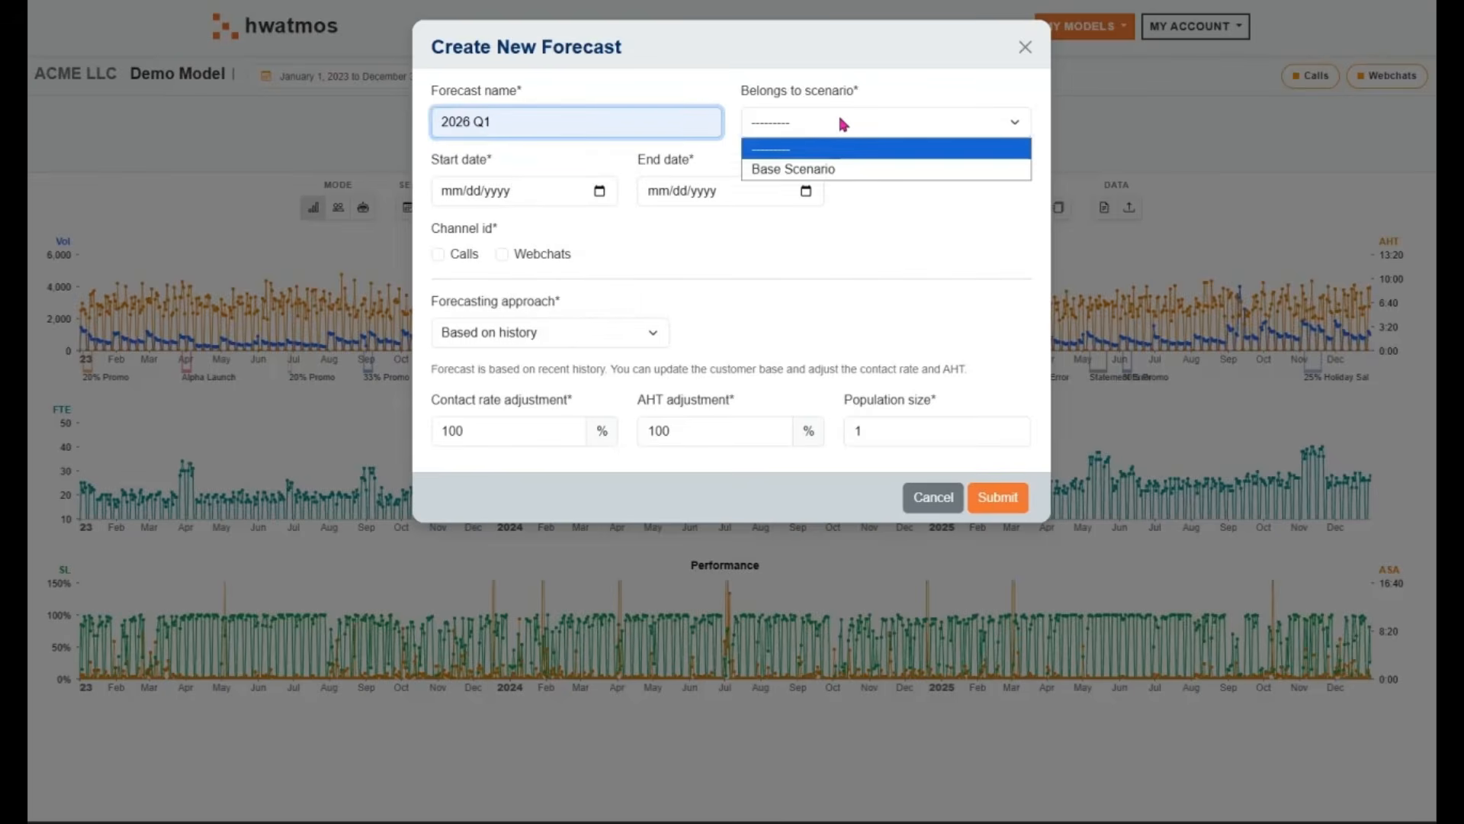
{"action": "left_click", "coordinate": [839, 170]}
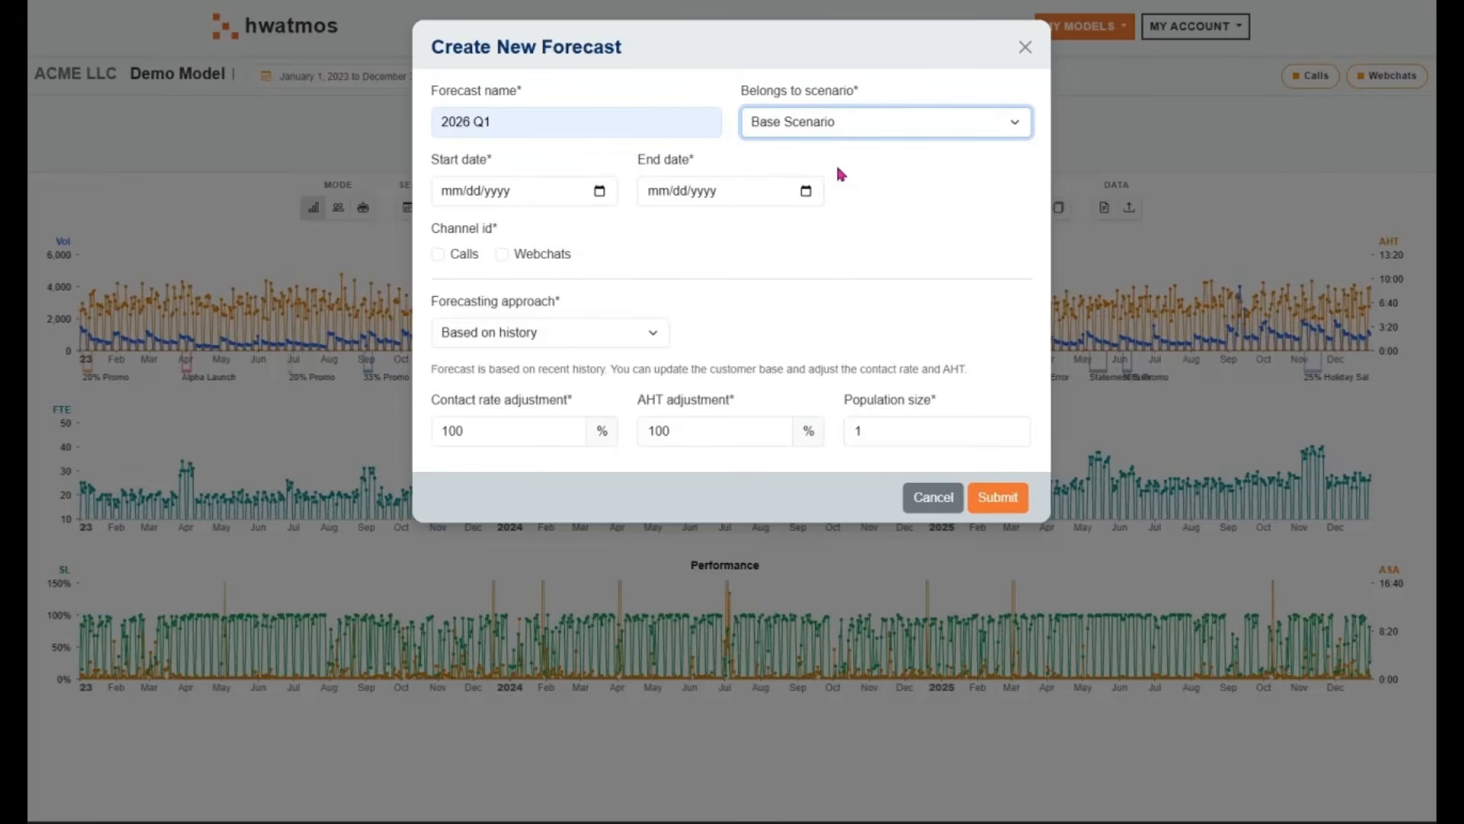
Set the forecast period from 01/01/2026 to 03/31/2026
{"action": "left_click", "coordinate": [459, 193]}
{"action": "type", "text": "01/01/202"}
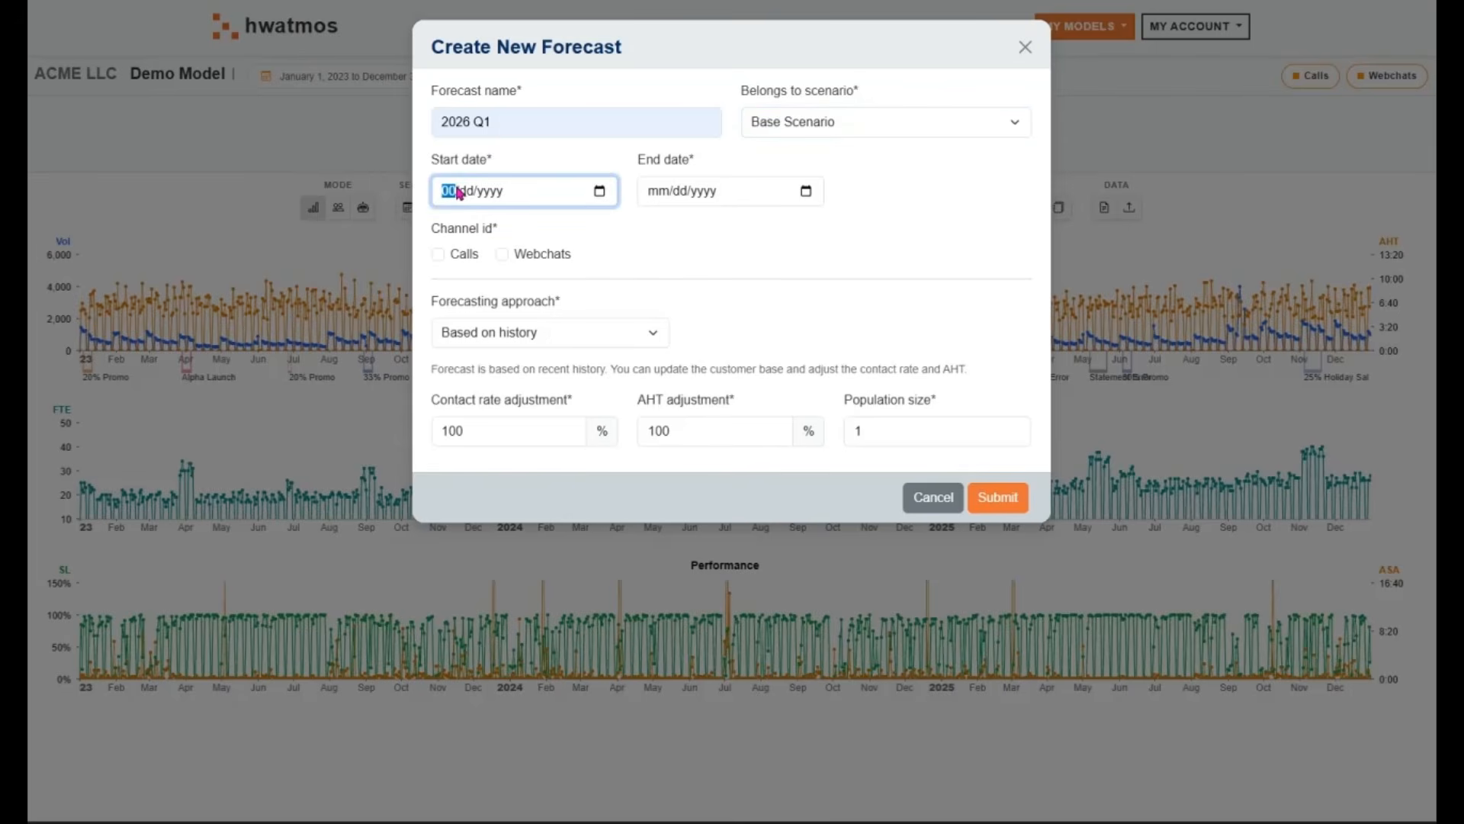
{"action": "type", "text": "6"}
{"action": "left_click", "coordinate": [665, 202]}
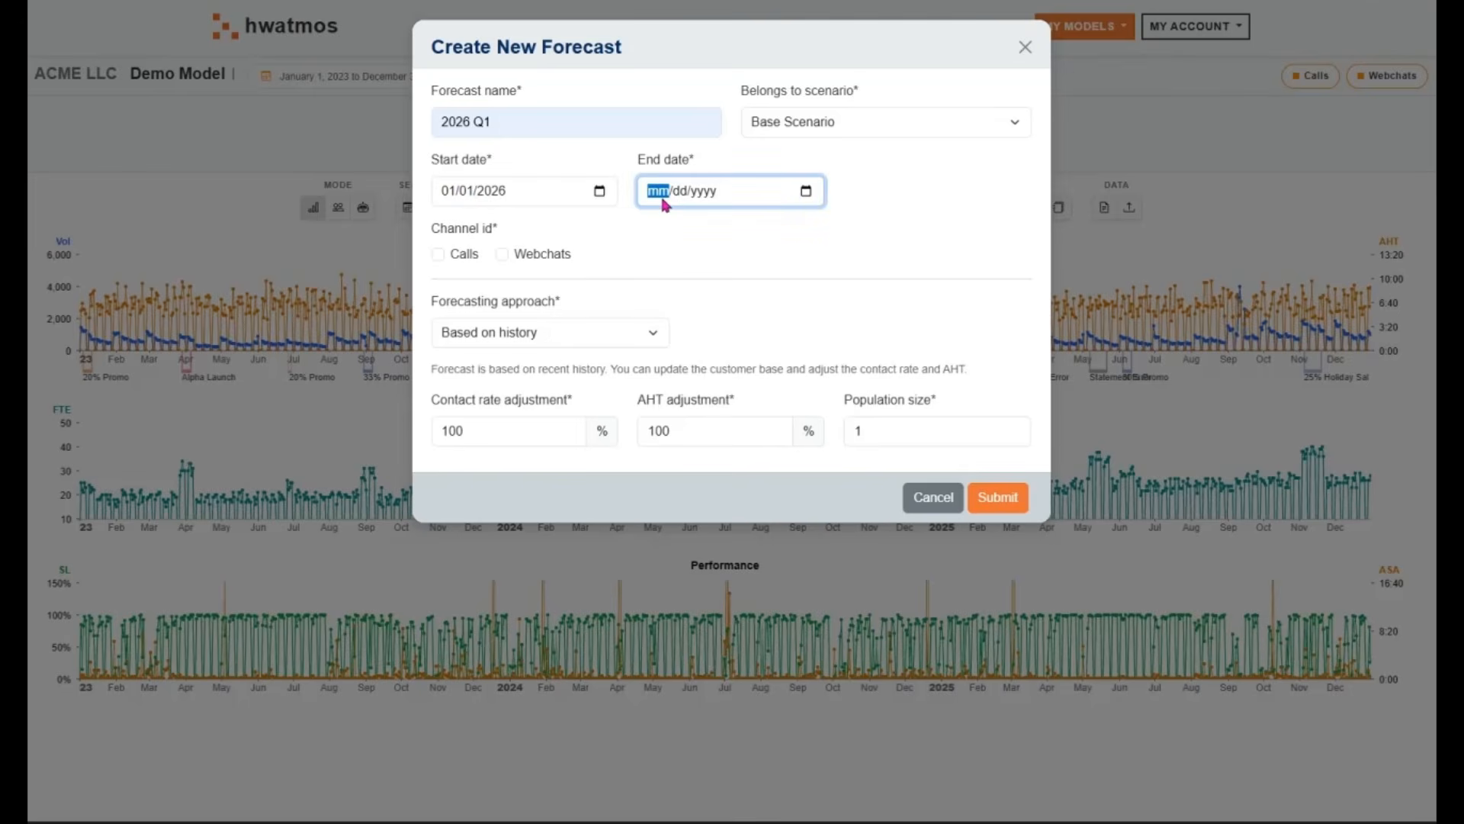
{"action": "type", "text": "03/31/2026"}
Include both the Calls and Webchats channels in the new forecast
{"action": "left_click", "coordinate": [448, 259]}
{"action": "left_click", "coordinate": [467, 259]}
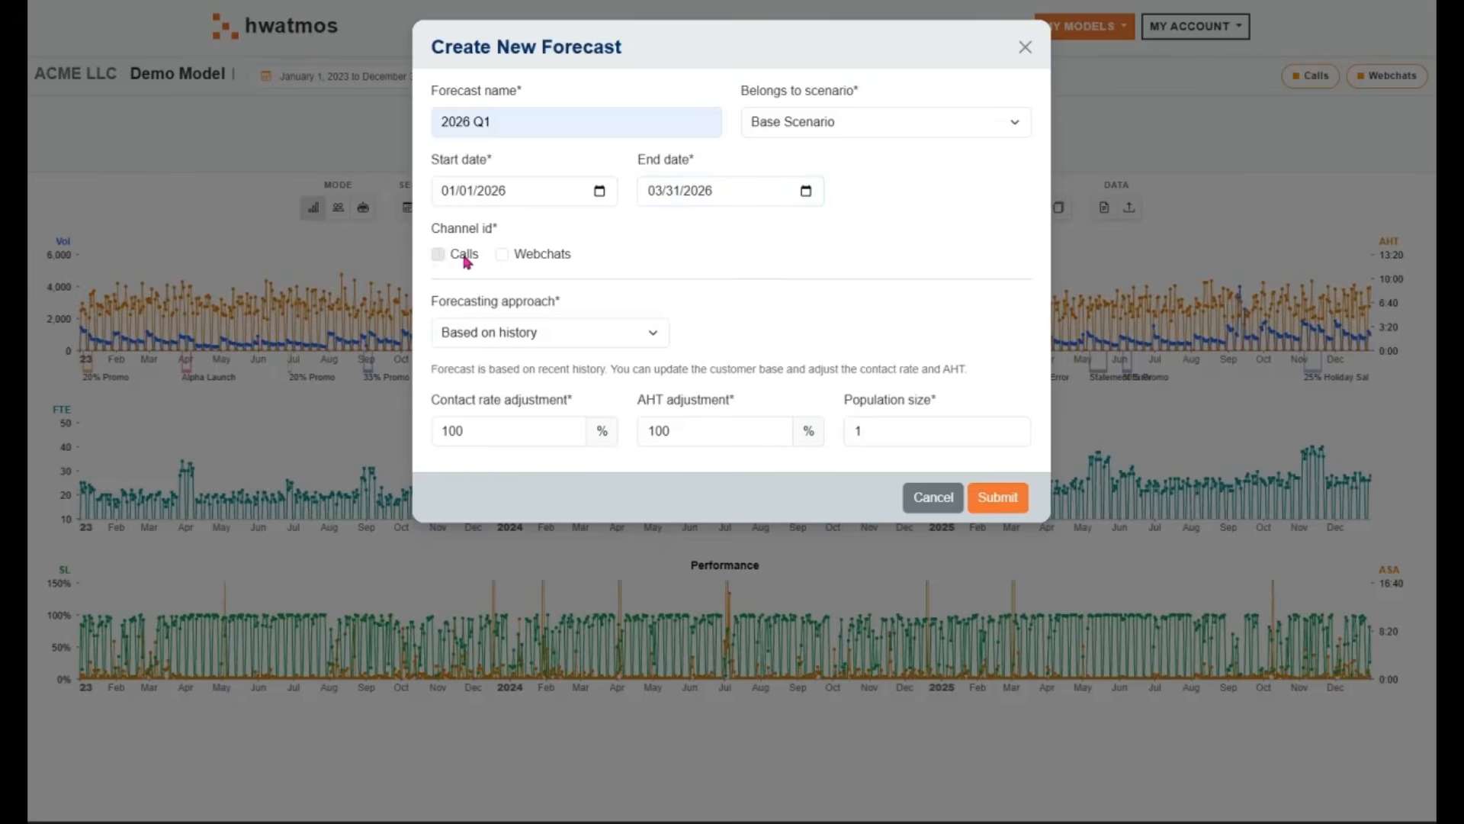
{"action": "left_click", "coordinate": [543, 259]}
Set the population size to 35000 and submit the settings to generate the forecast
{"action": "left_click", "coordinate": [919, 424]}
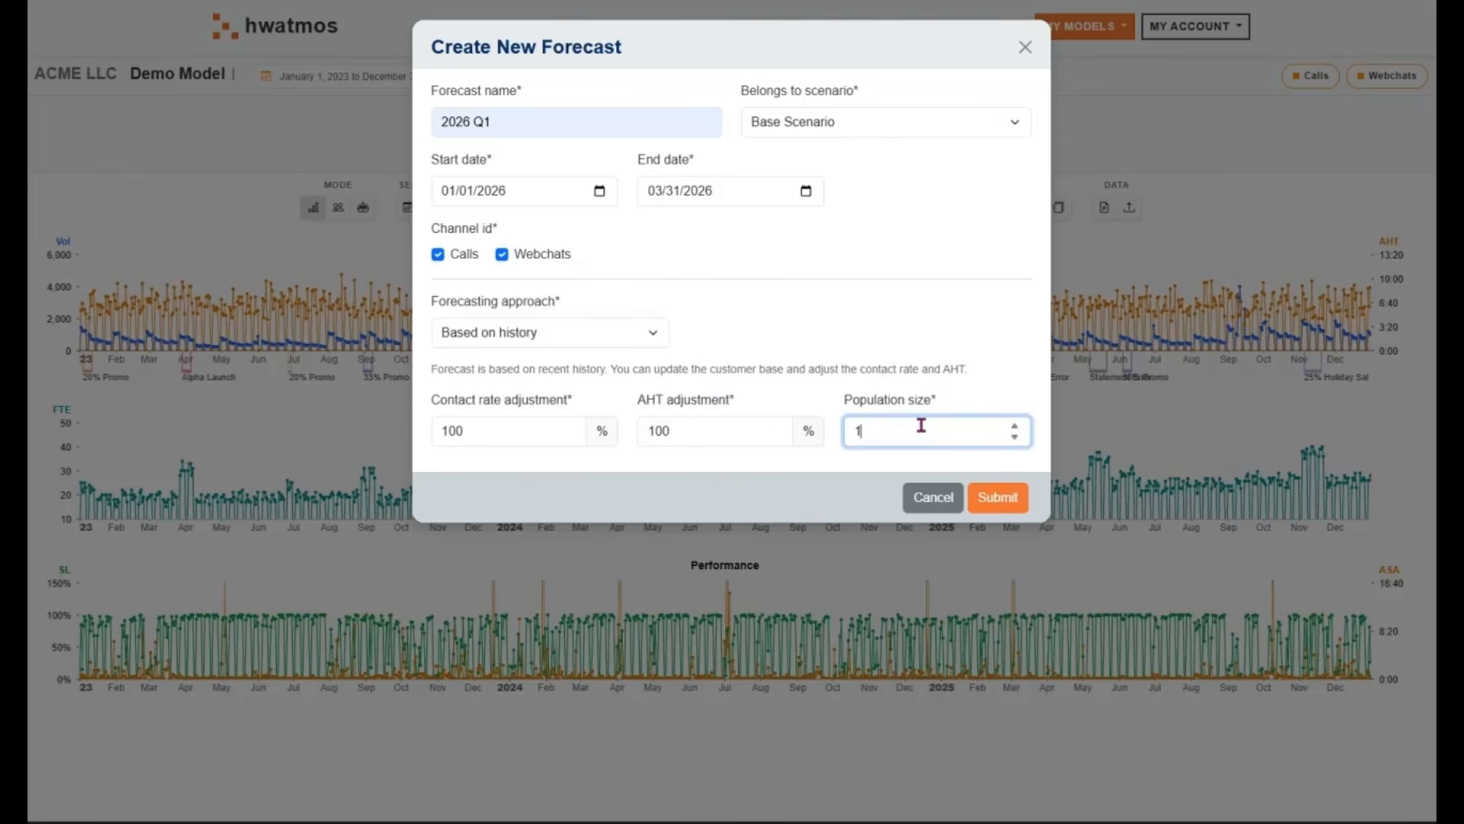
{"action": "double_click", "coordinate": [856, 432]}
{"action": "type", "text": "35000"}
{"action": "left_click", "coordinate": [1001, 517]}
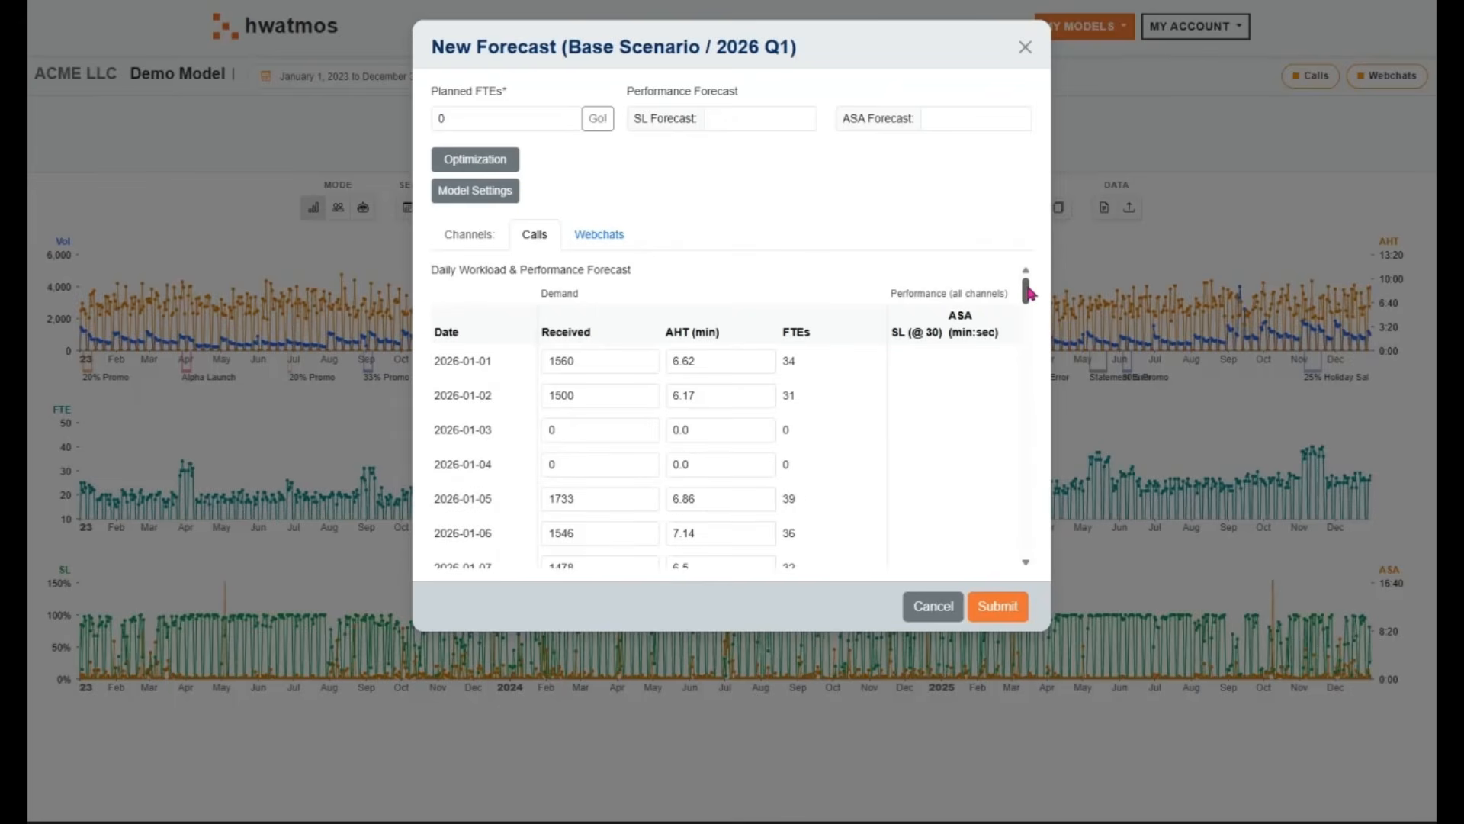
Examine the daily workload forecast through the end of March, including the received volume, AHT and FTEs for Calls, and check Webchats
{"action": "left_click_drag", "start_coordinate": [1026, 296], "coordinate": [1013, 540]}
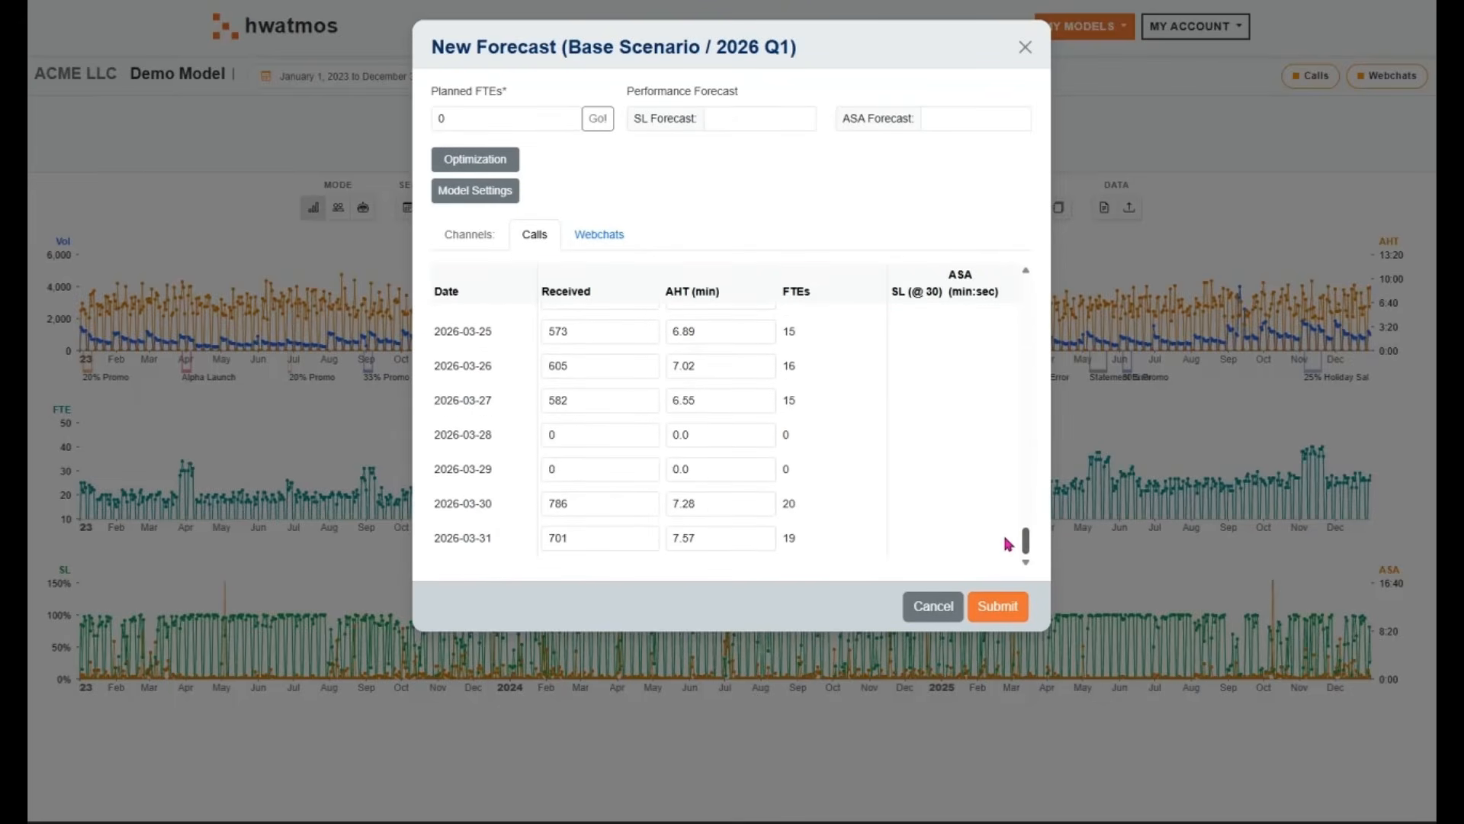
{"action": "left_click", "coordinate": [599, 234]}
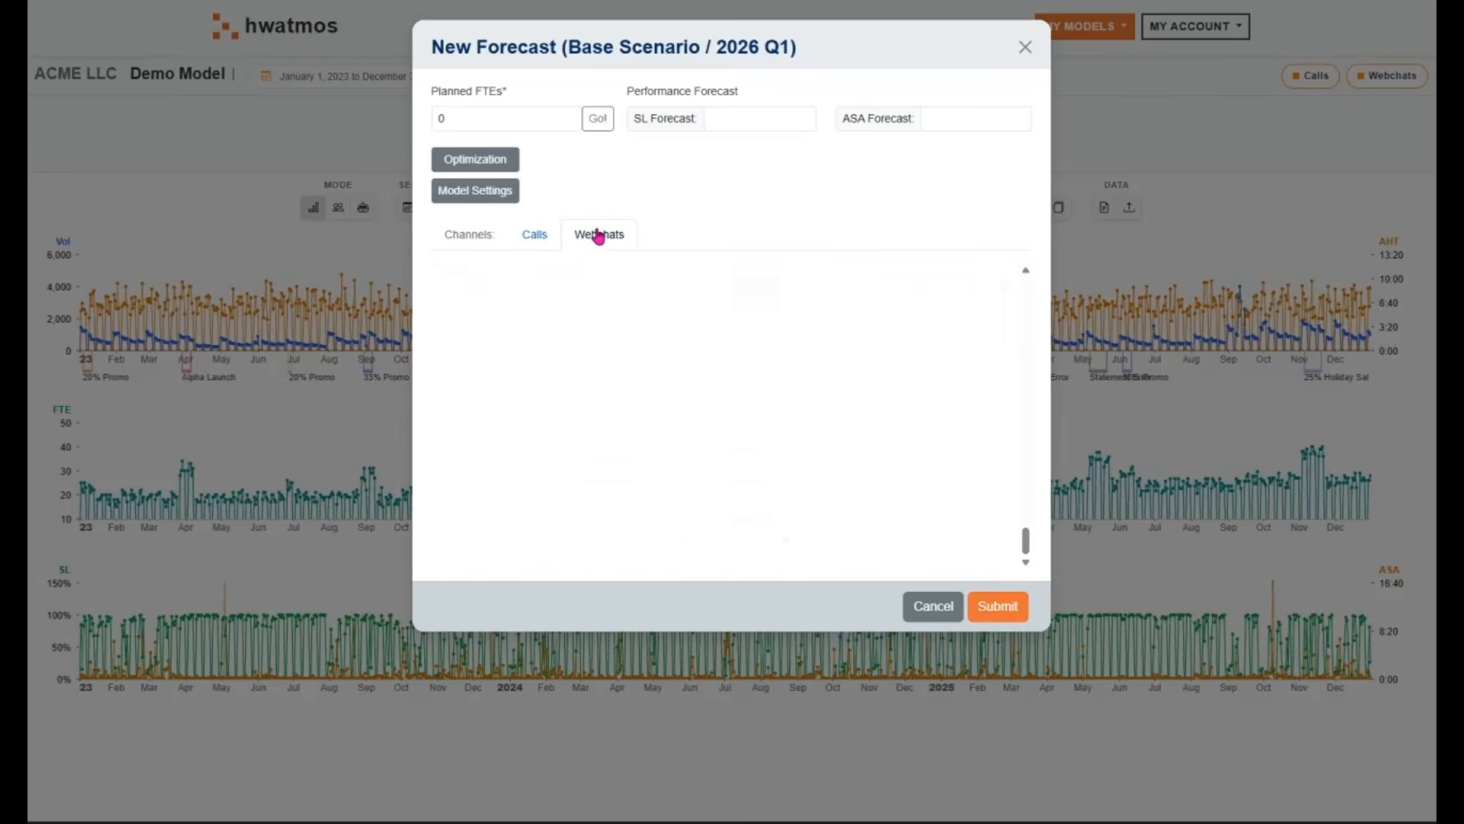
{"action": "left_click", "coordinate": [521, 240]}
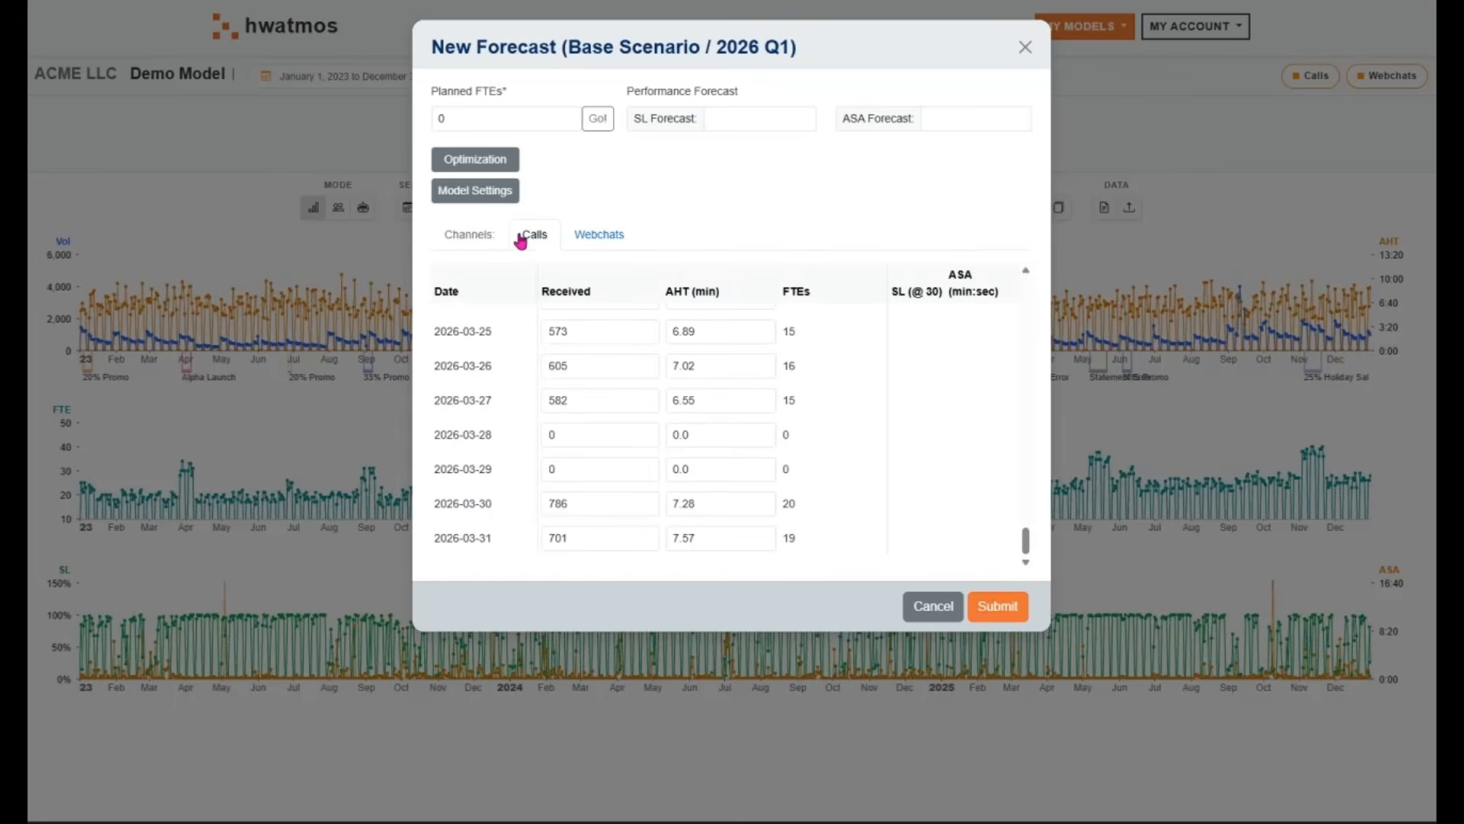
{"action": "left_click_drag", "start_coordinate": [577, 365], "coordinate": [537, 367]}
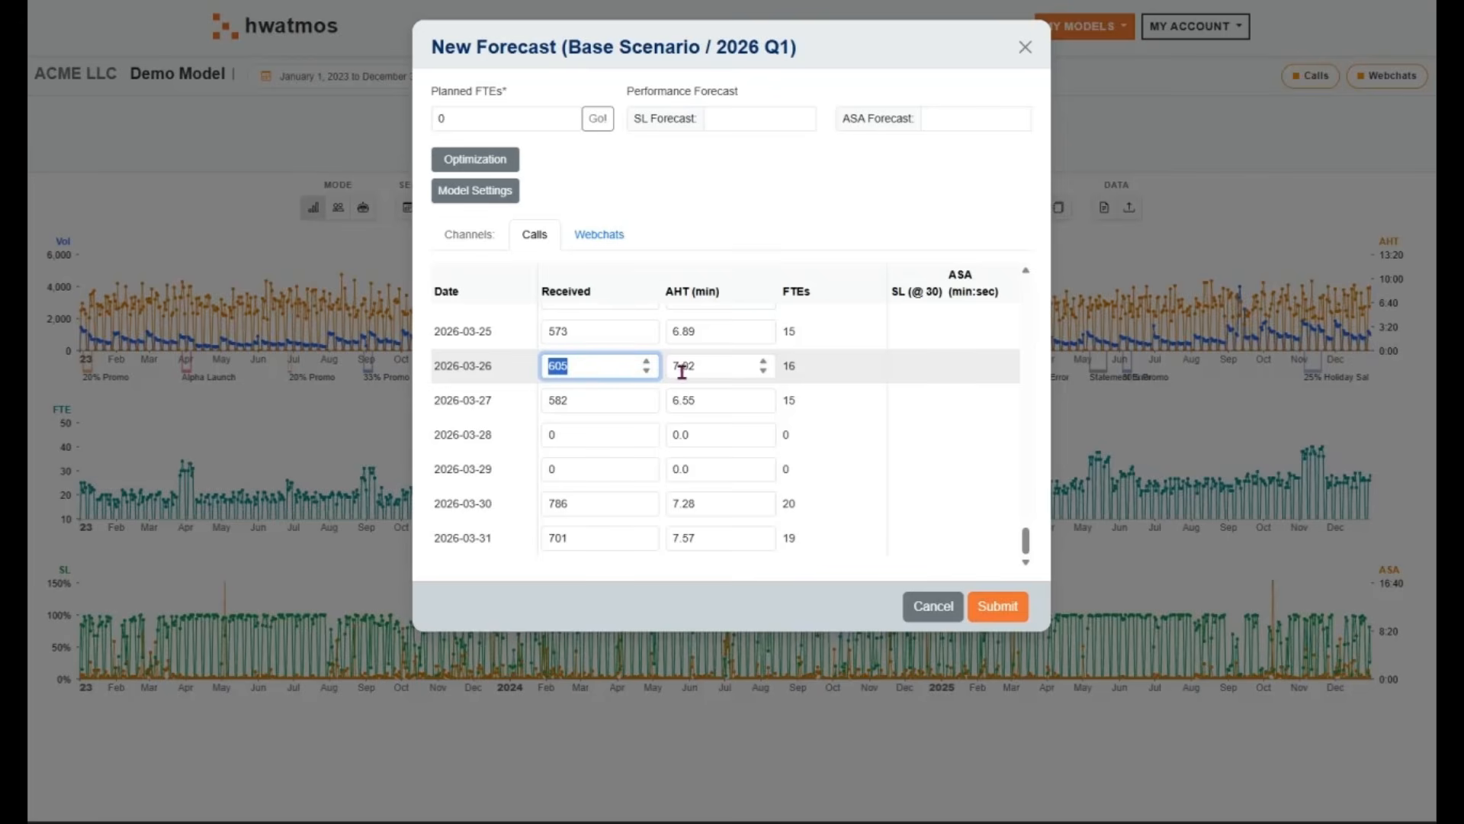
{"action": "left_click_drag", "start_coordinate": [702, 366], "coordinate": [667, 372]}
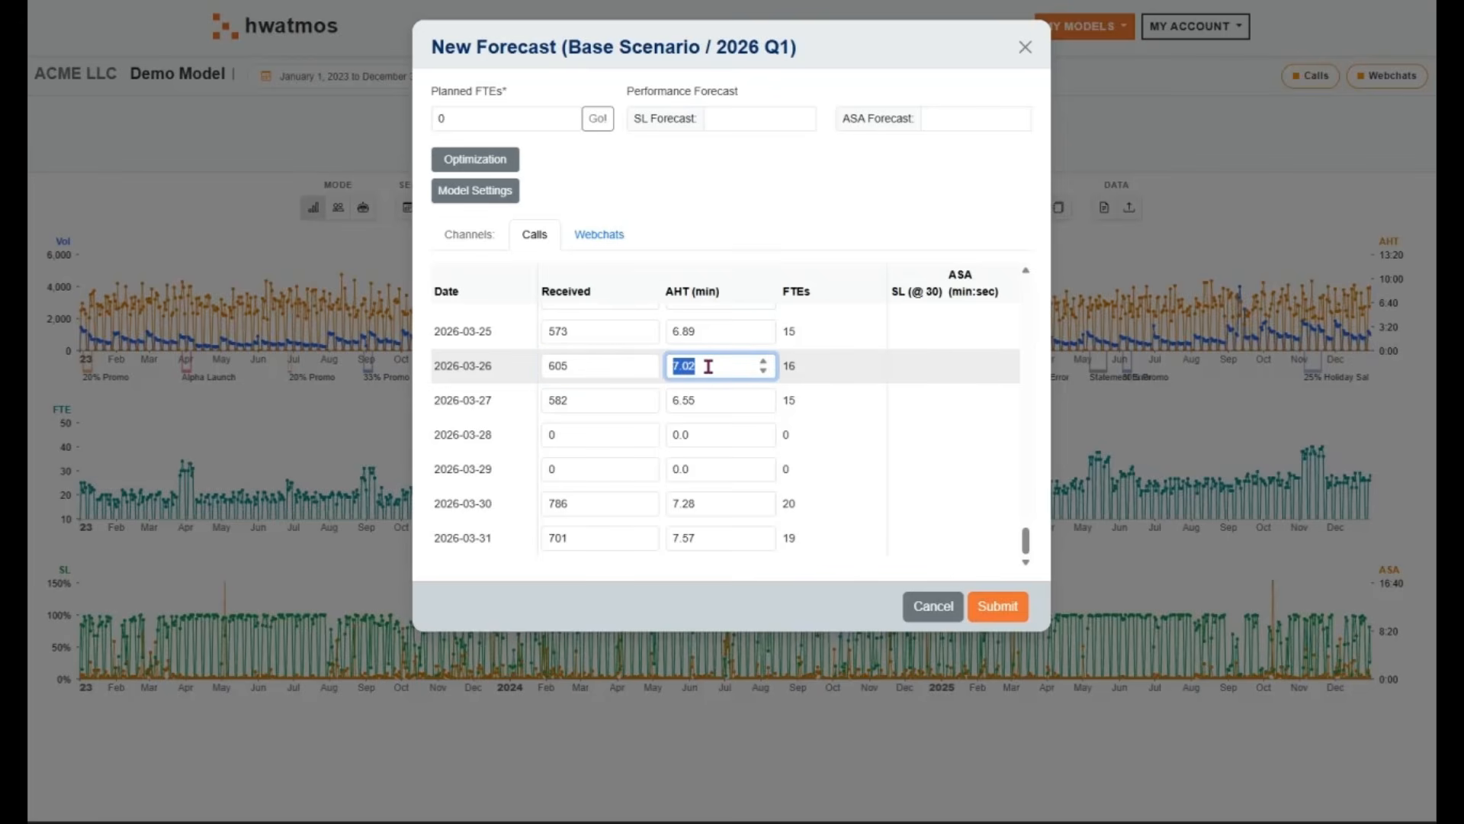
{"action": "left_click", "coordinate": [793, 366]}
{"action": "double_click", "coordinate": [793, 366]}
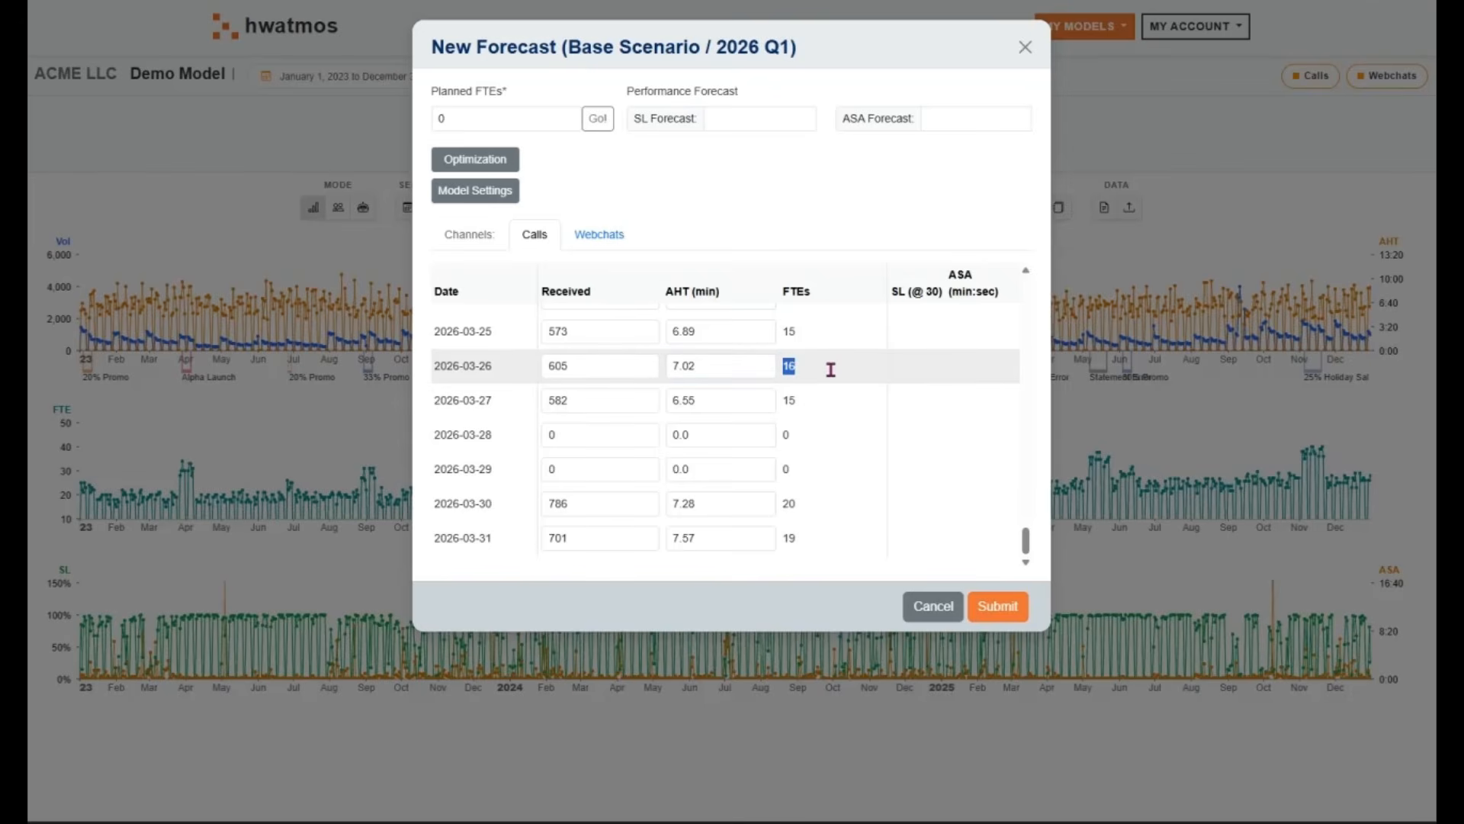
{"action": "left_click", "coordinate": [789, 366]}
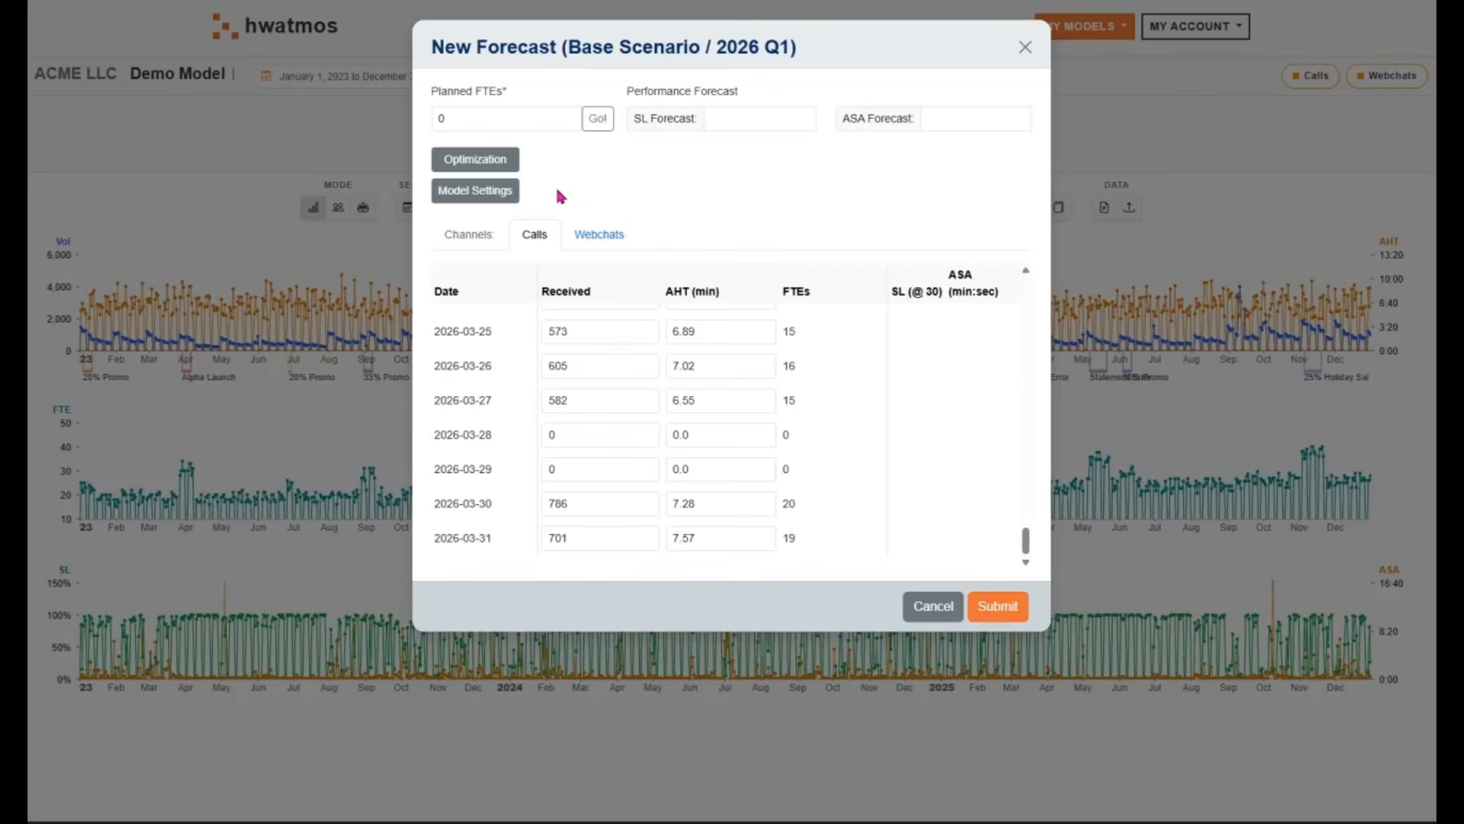
Set the planned FTEs to 6 and calculate the performance forecast
{"action": "double_click", "coordinate": [489, 124]}
{"action": "left_click", "coordinate": [571, 110]}
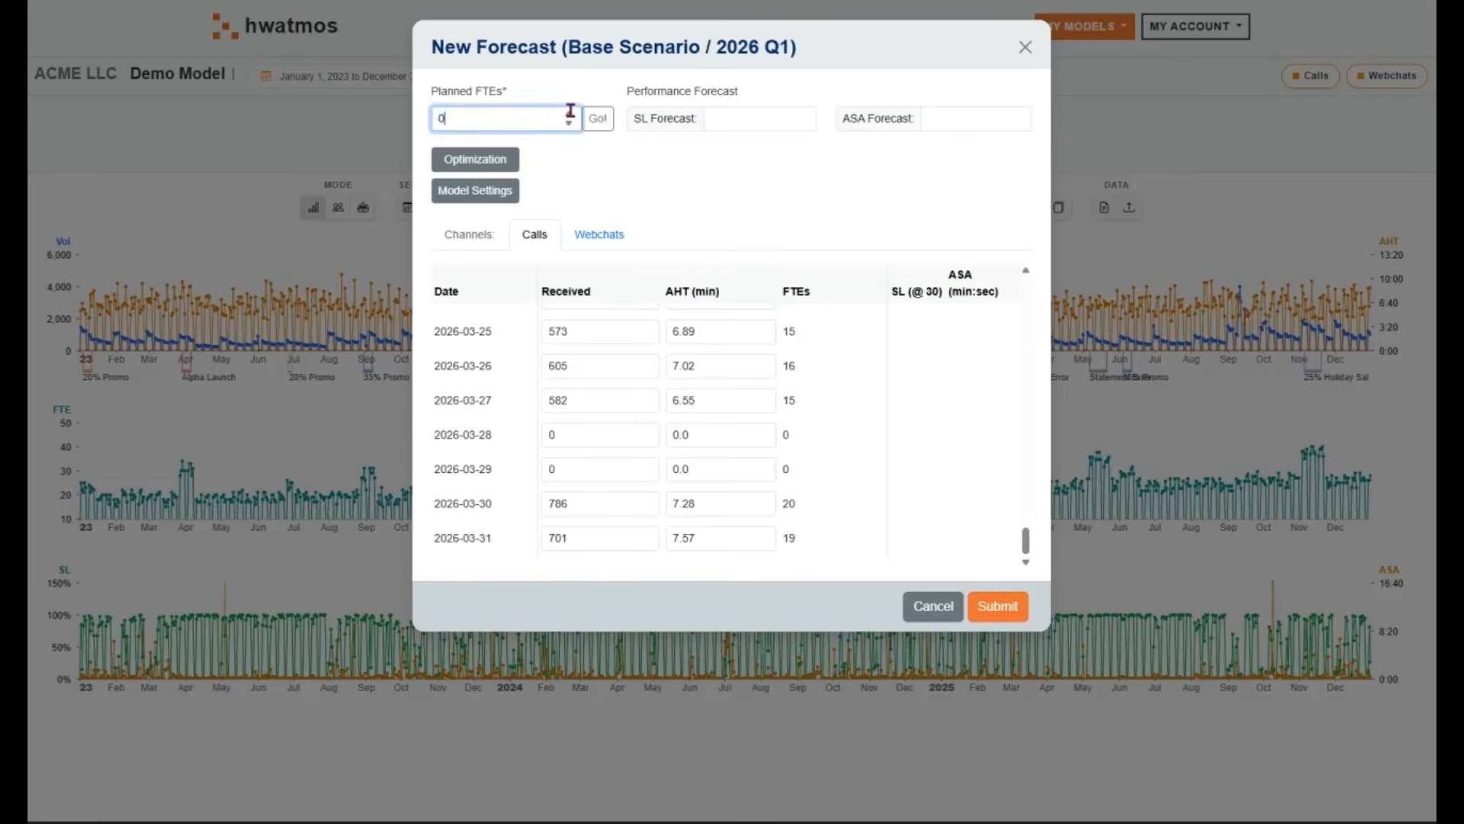
{"action": "left_click", "coordinate": [568, 114]}
{"action": "left_click", "coordinate": [569, 115]}
{"action": "left_click", "coordinate": [598, 120]}
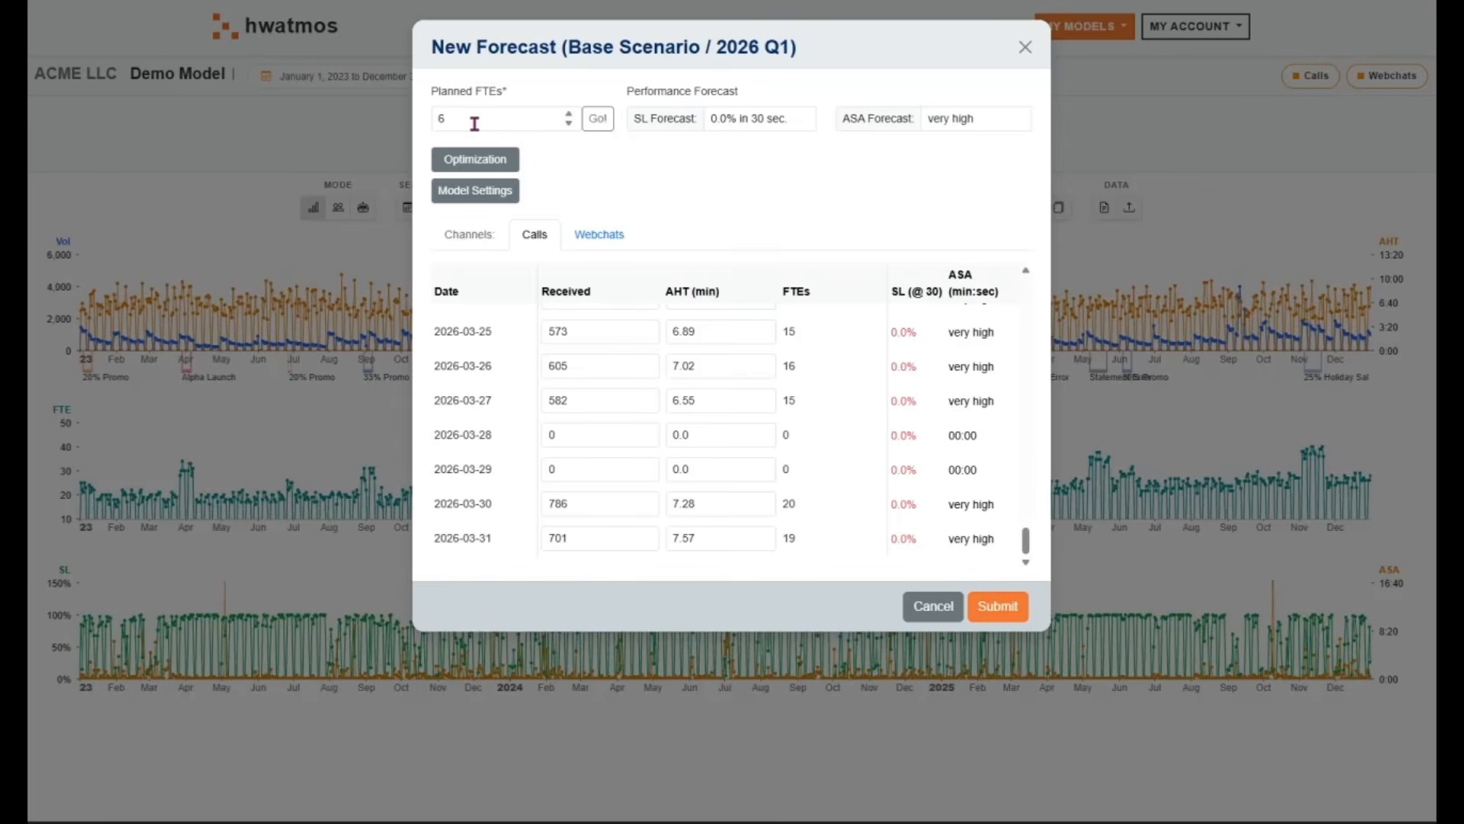
Set the model to ignore low SL days during FTE optimization, with the low-day threshold for daily SL at 0.05
{"action": "left_click", "coordinate": [470, 199]}
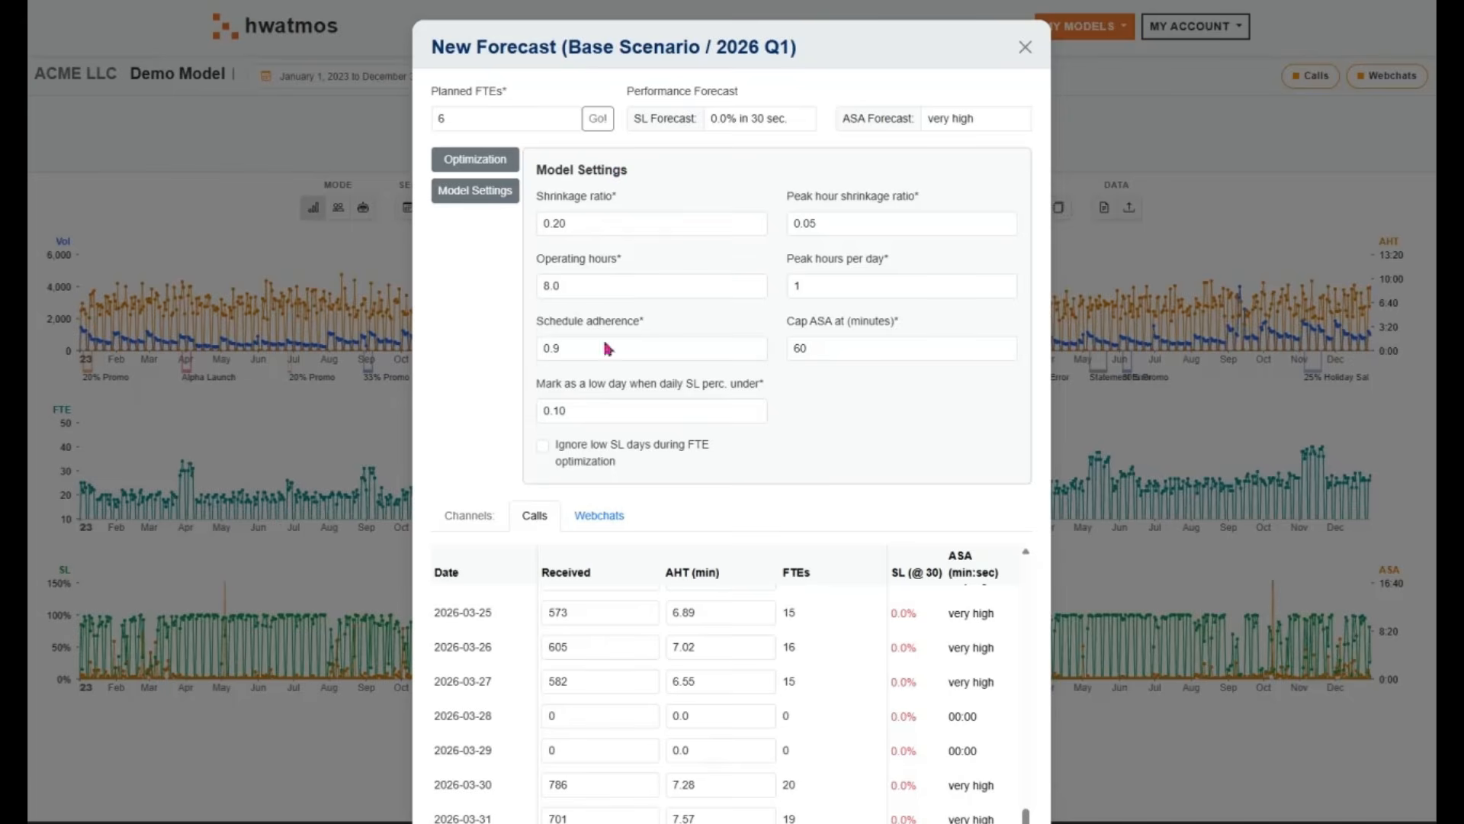
{"action": "left_click", "coordinate": [586, 457]}
{"action": "left_click", "coordinate": [570, 412]}
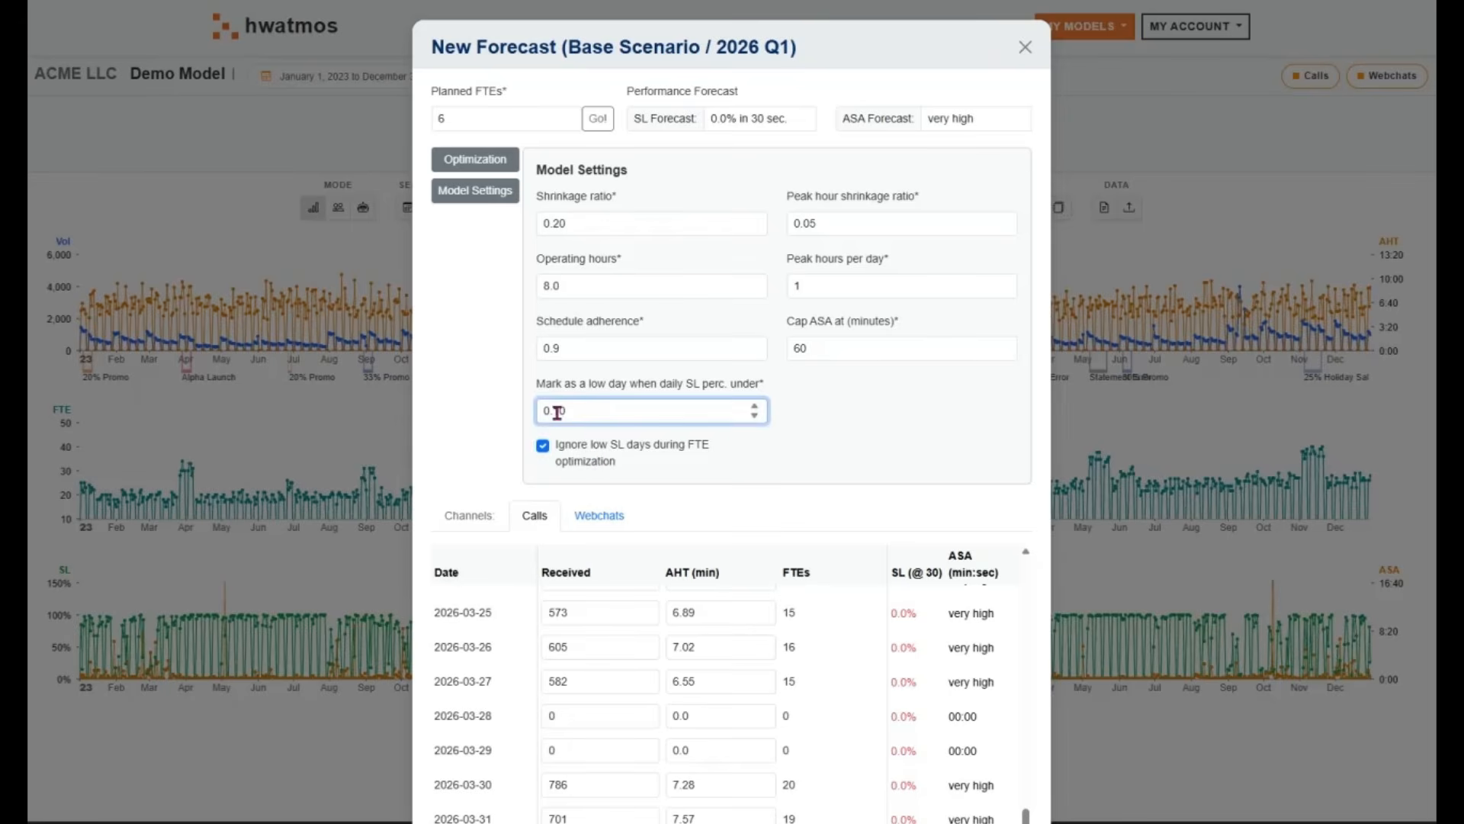
{"action": "double_click", "coordinate": [555, 412]}
{"action": "type", "text": "05"}
{"action": "left_click", "coordinate": [501, 306]}
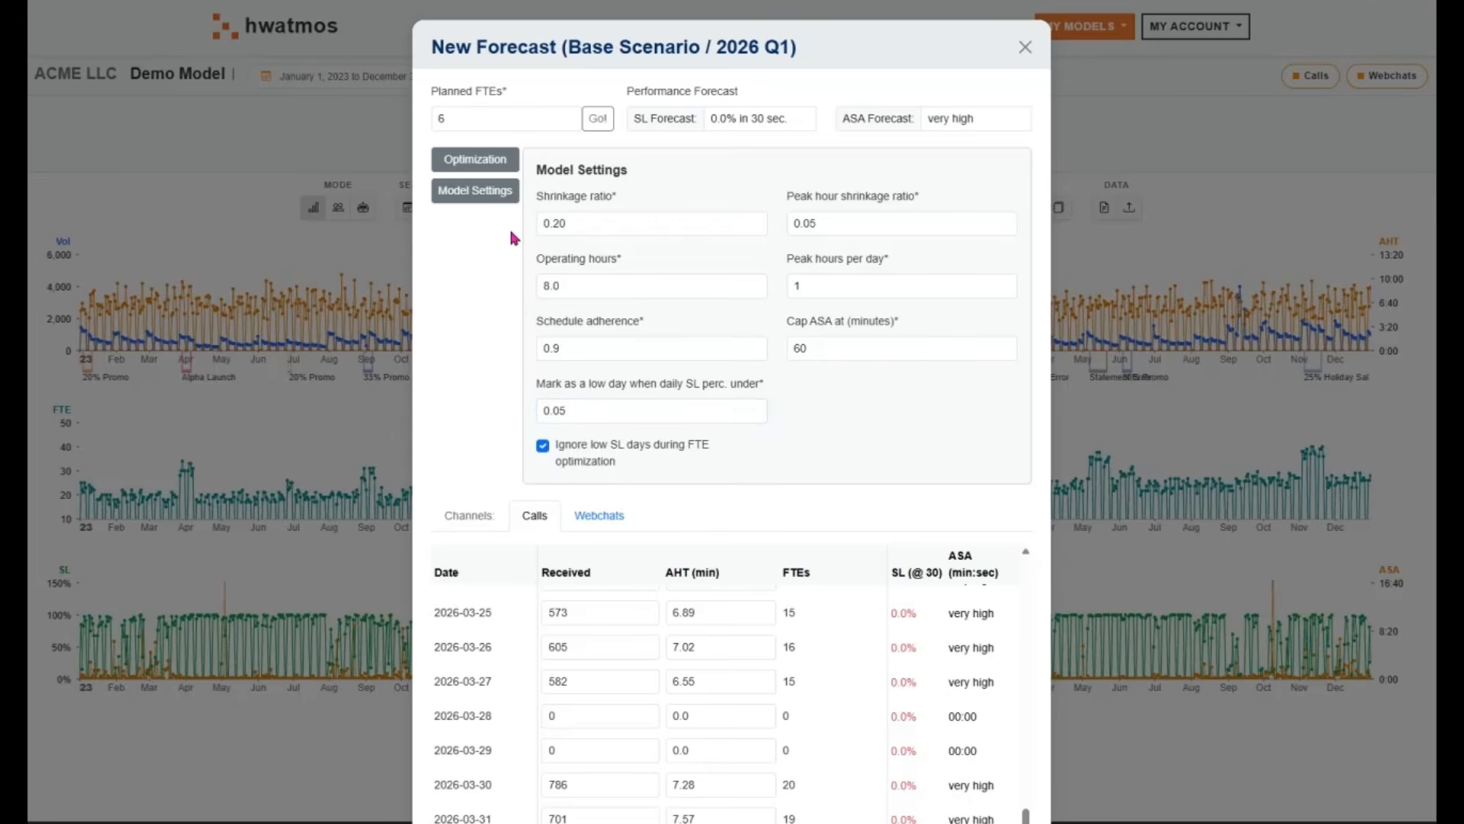
{"action": "left_click", "coordinate": [474, 191]}
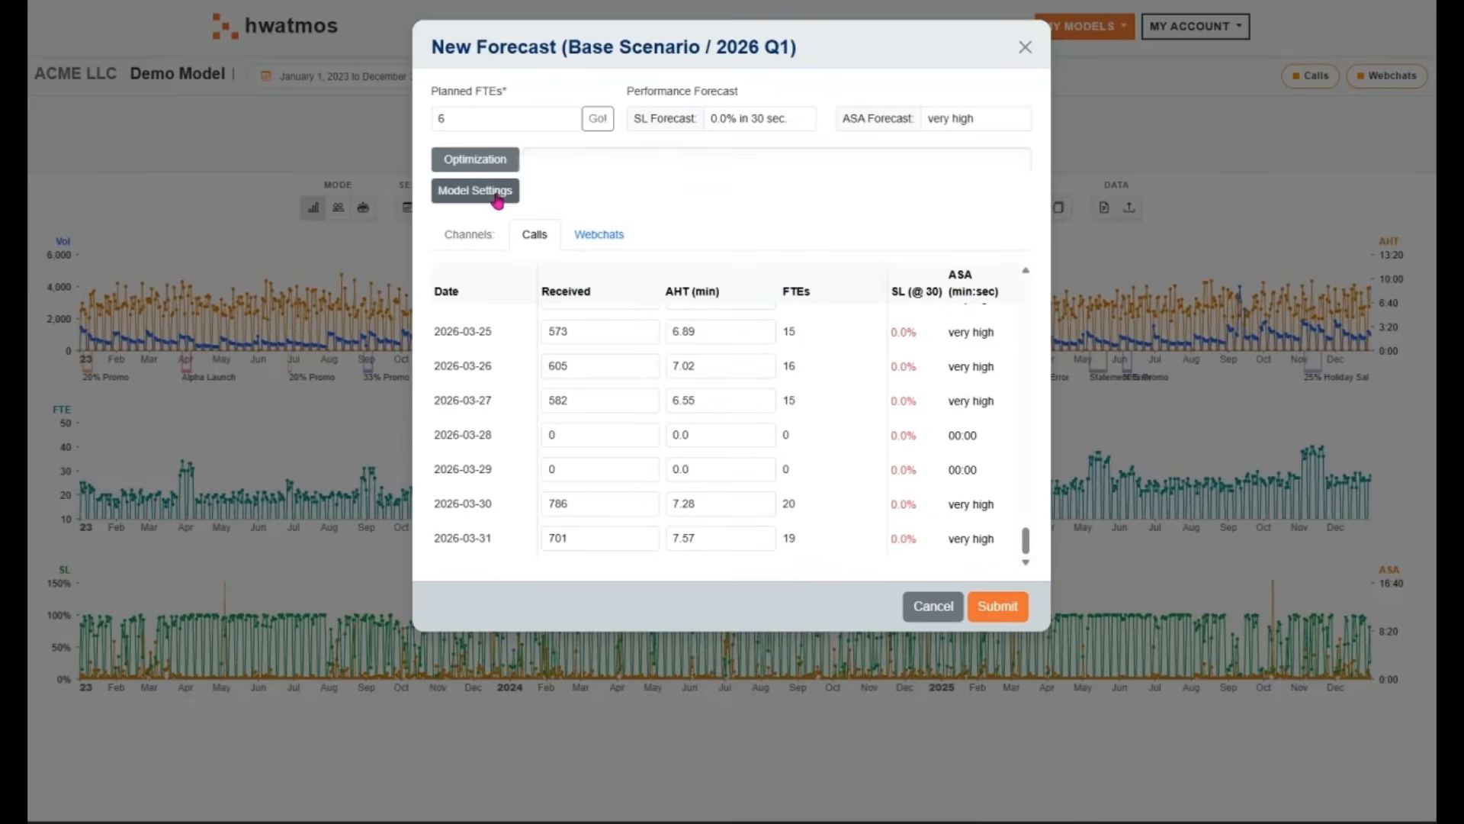
Optimize the planned FTEs to a service level of 70% answered within 30 seconds and submit the 2026 Q1 forecast
{"action": "left_click", "coordinate": [496, 162]}
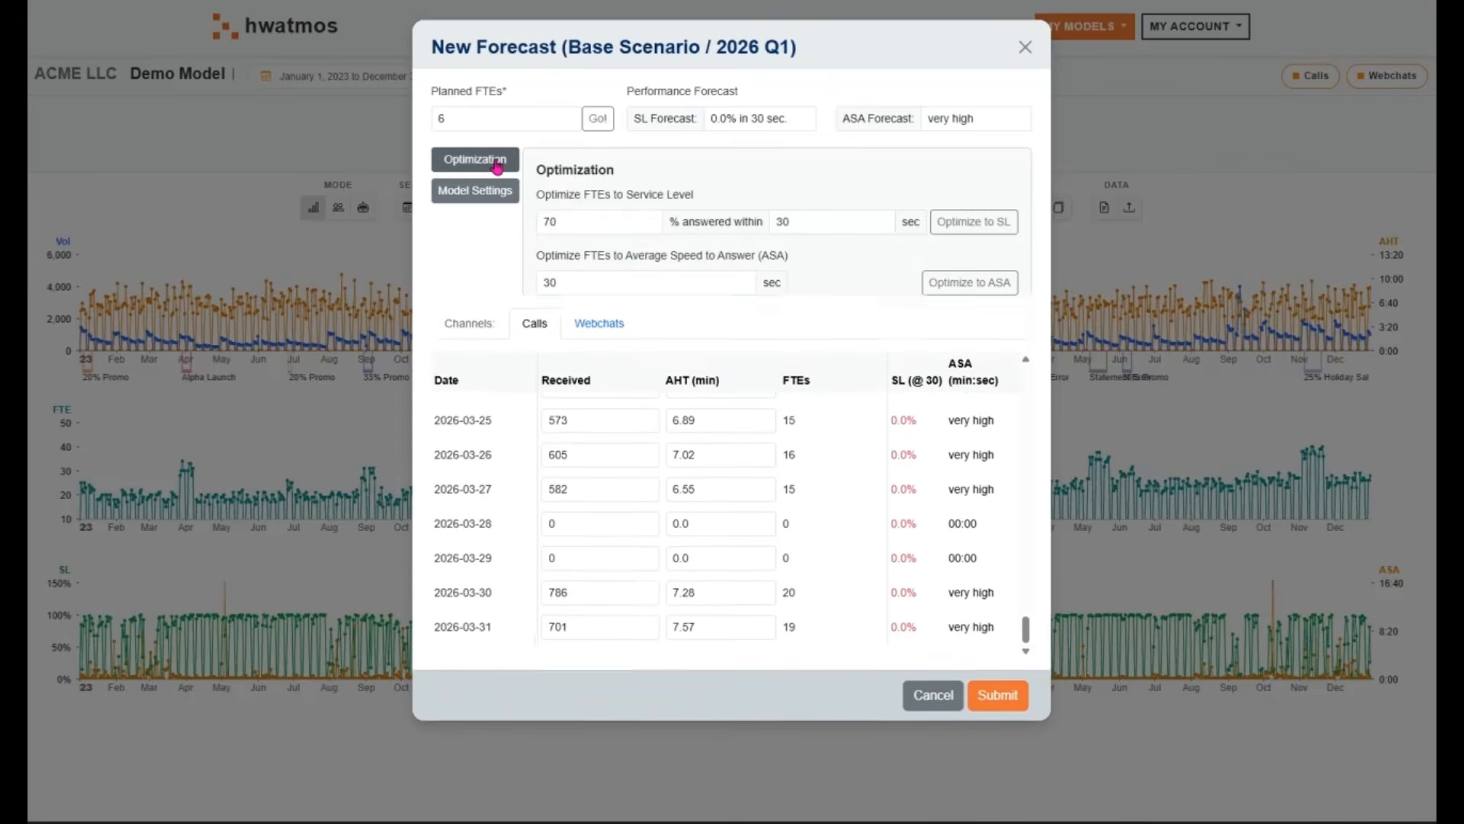
{"action": "left_click", "coordinate": [606, 221]}
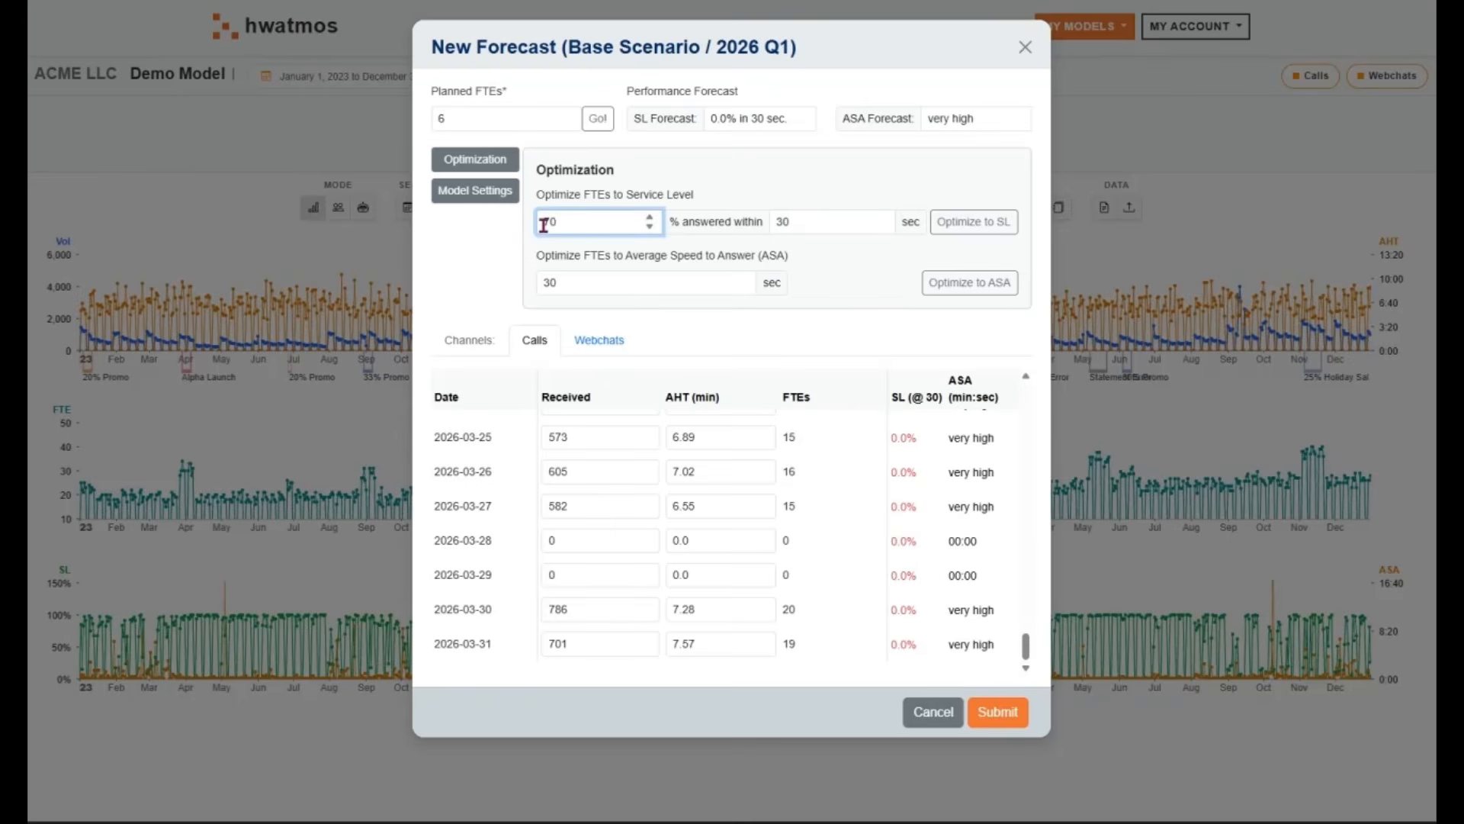
{"action": "left_click", "coordinate": [993, 229]}
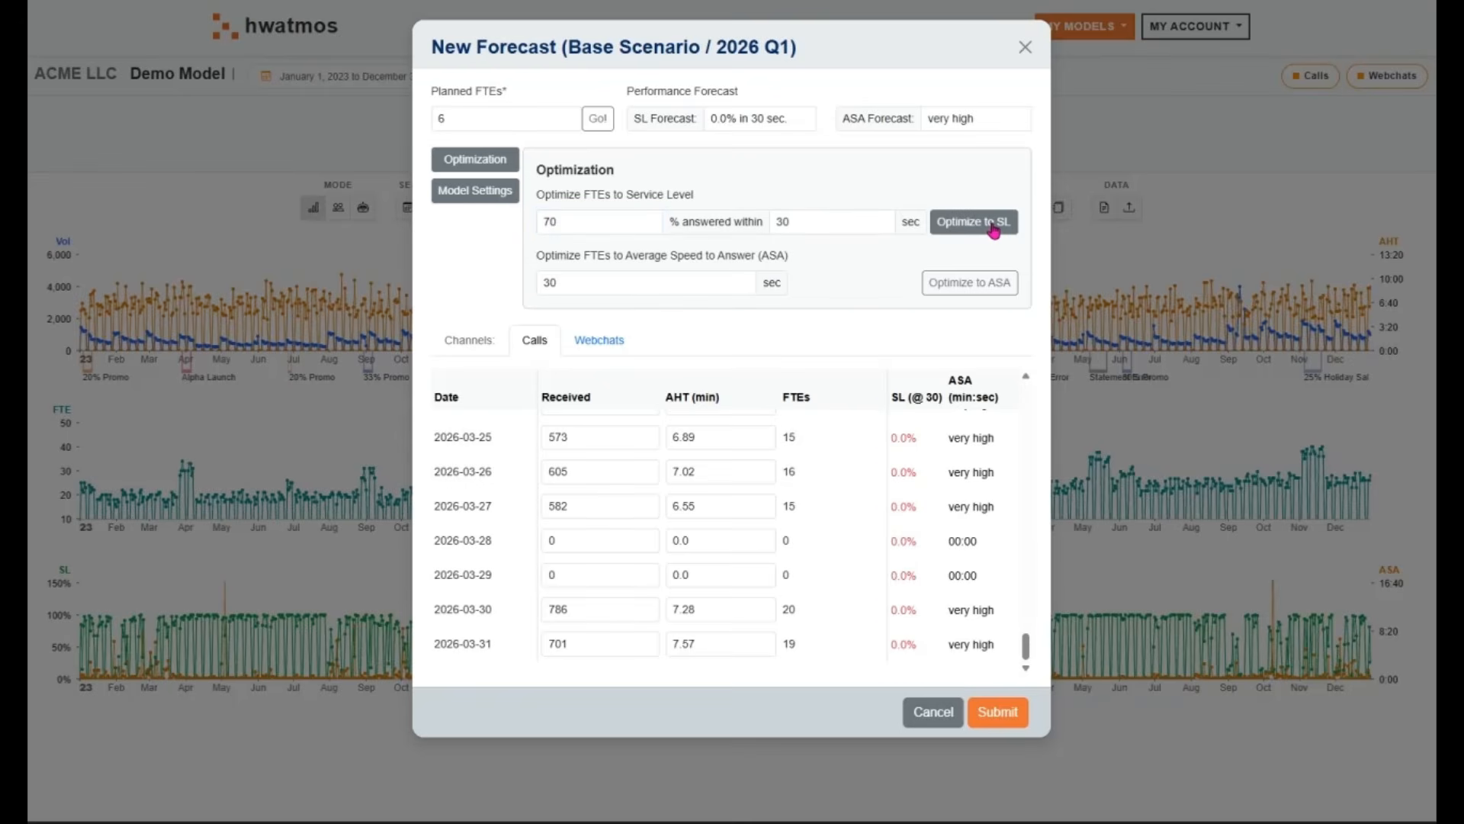
{"action": "left_click_drag", "start_coordinate": [499, 118], "coordinate": [416, 126]}
{"action": "left_click", "coordinate": [494, 120]}
{"action": "left_click", "coordinate": [721, 144]}
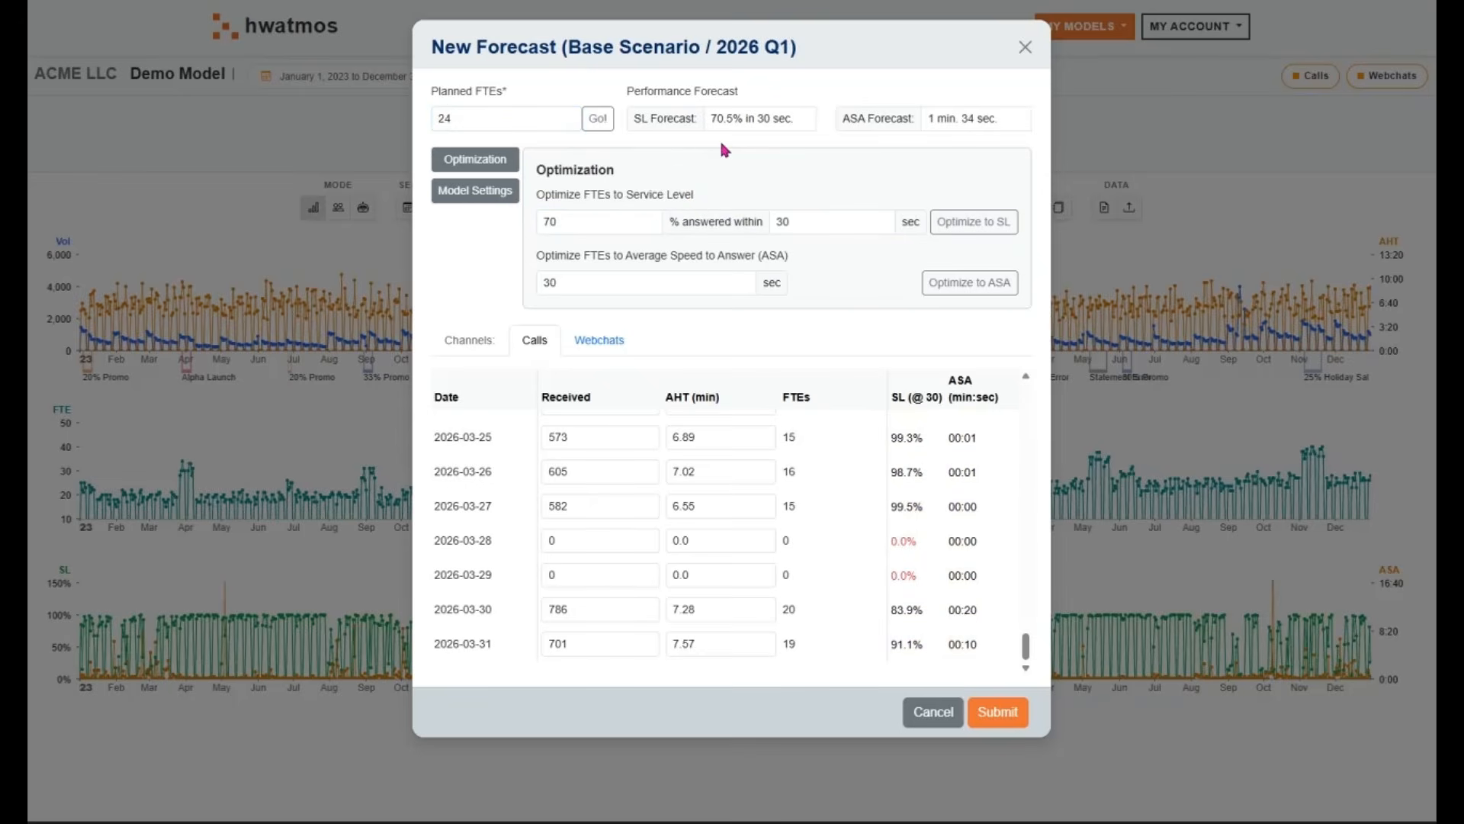
{"action": "left_click", "coordinate": [999, 713]}
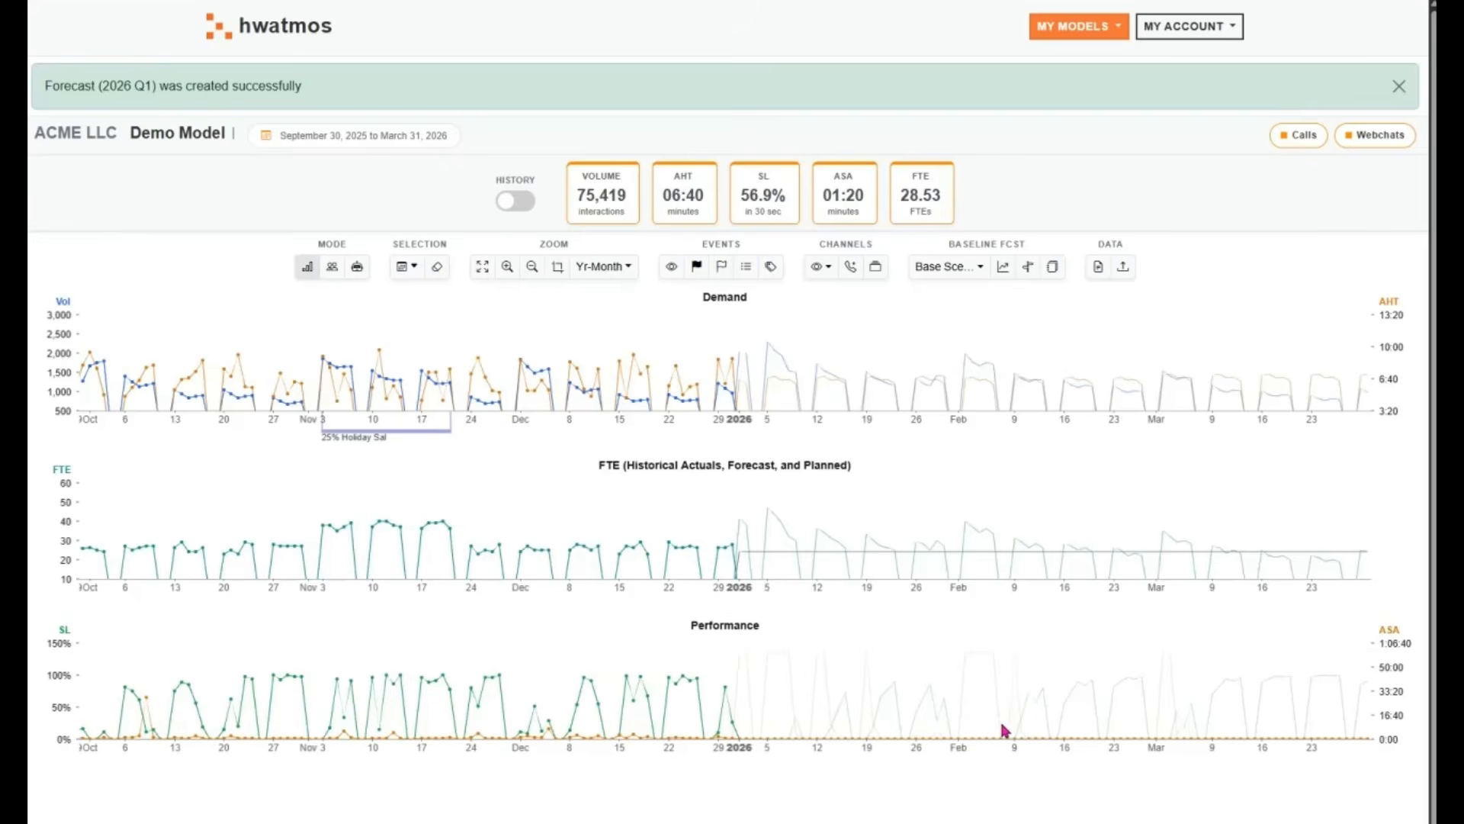
{"action": "left_click", "coordinate": [1398, 86]}
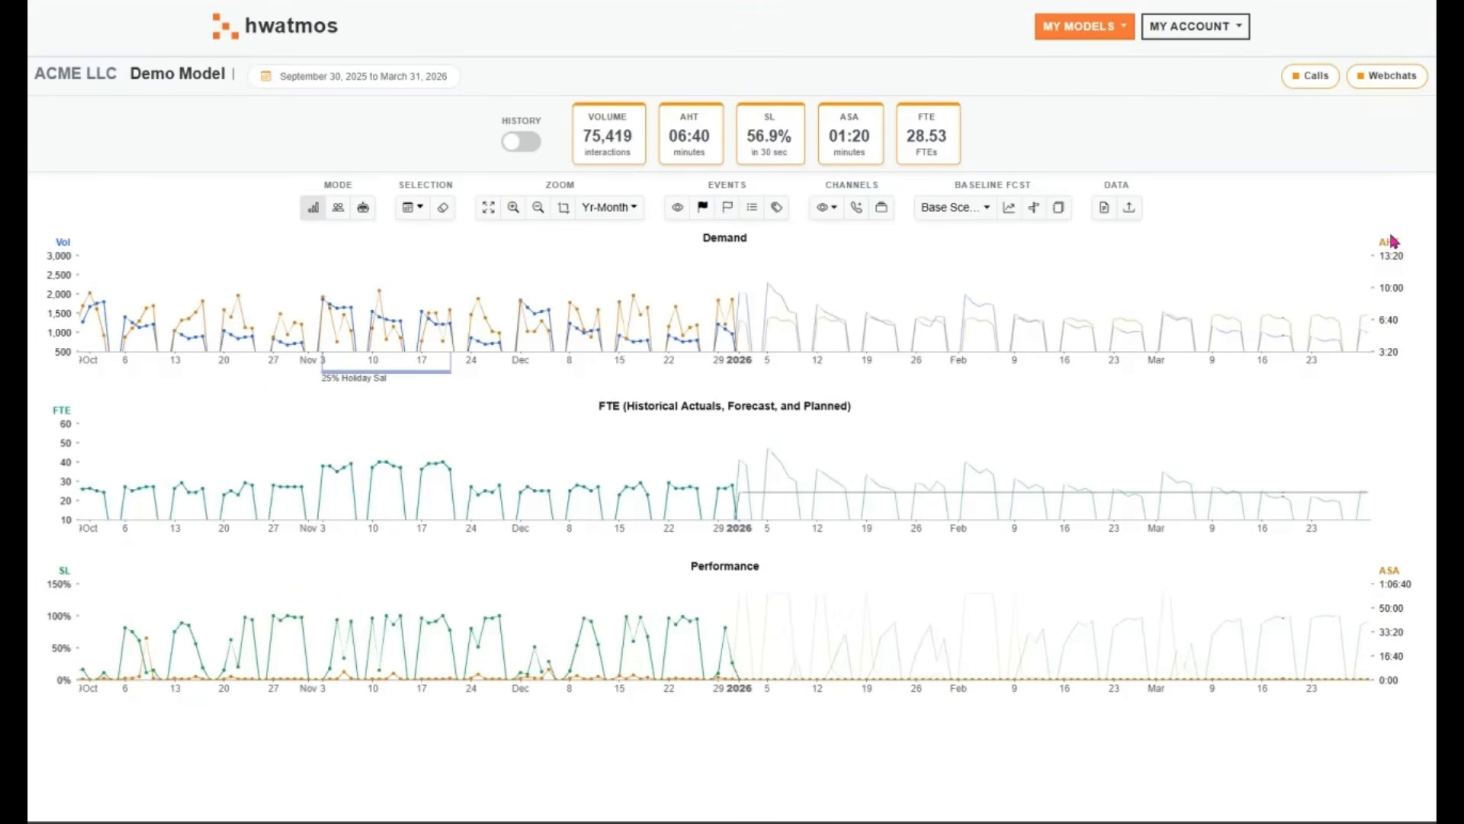
Highlight February 2 to February 13, 2026 in the charts and start a new event forecast named Promotion emails
{"action": "mouse_move", "coordinate": [1313, 321]}
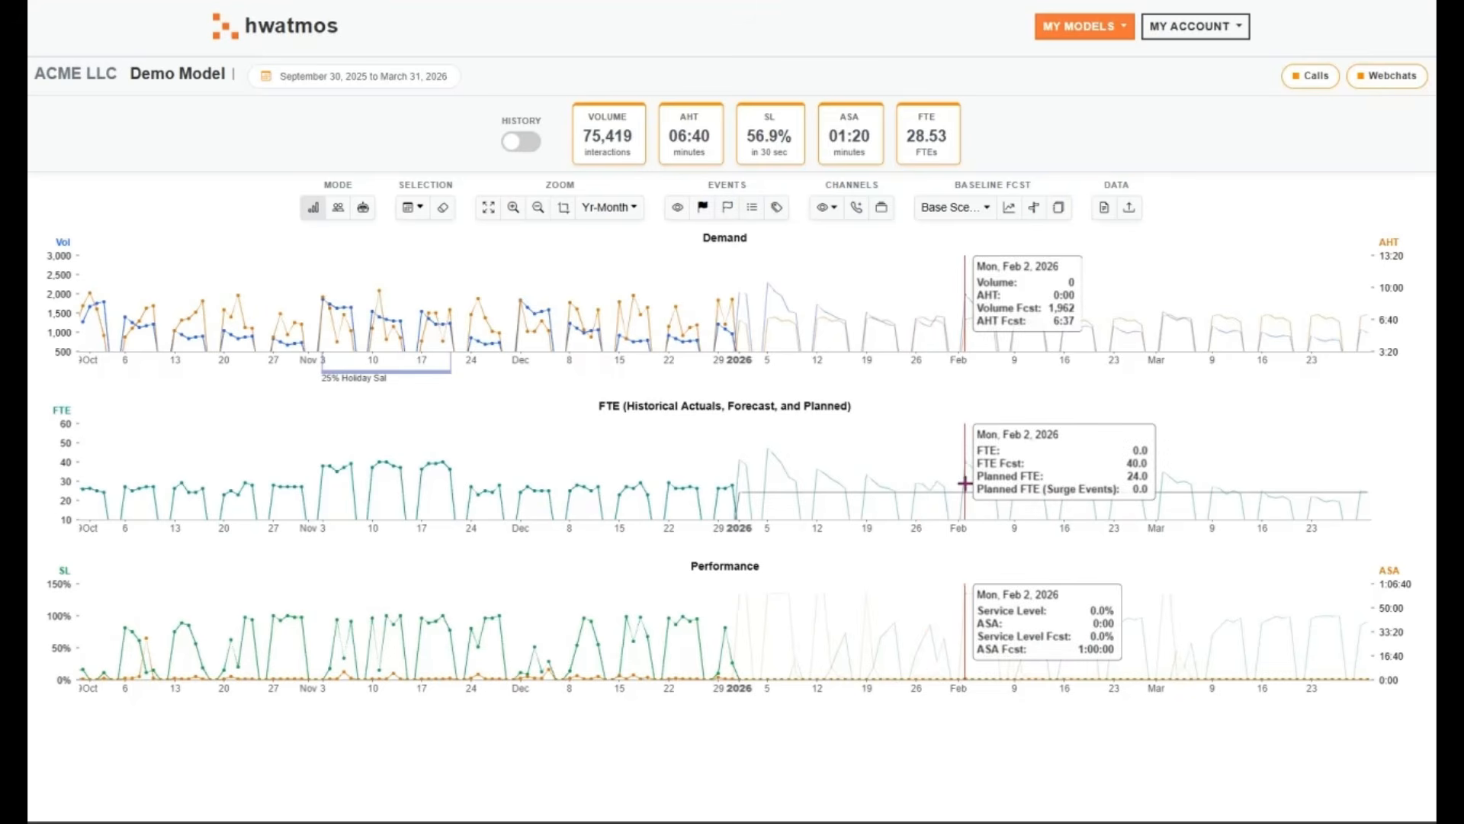
{"action": "left_click_drag", "start_coordinate": [967, 483], "coordinate": [1045, 484]}
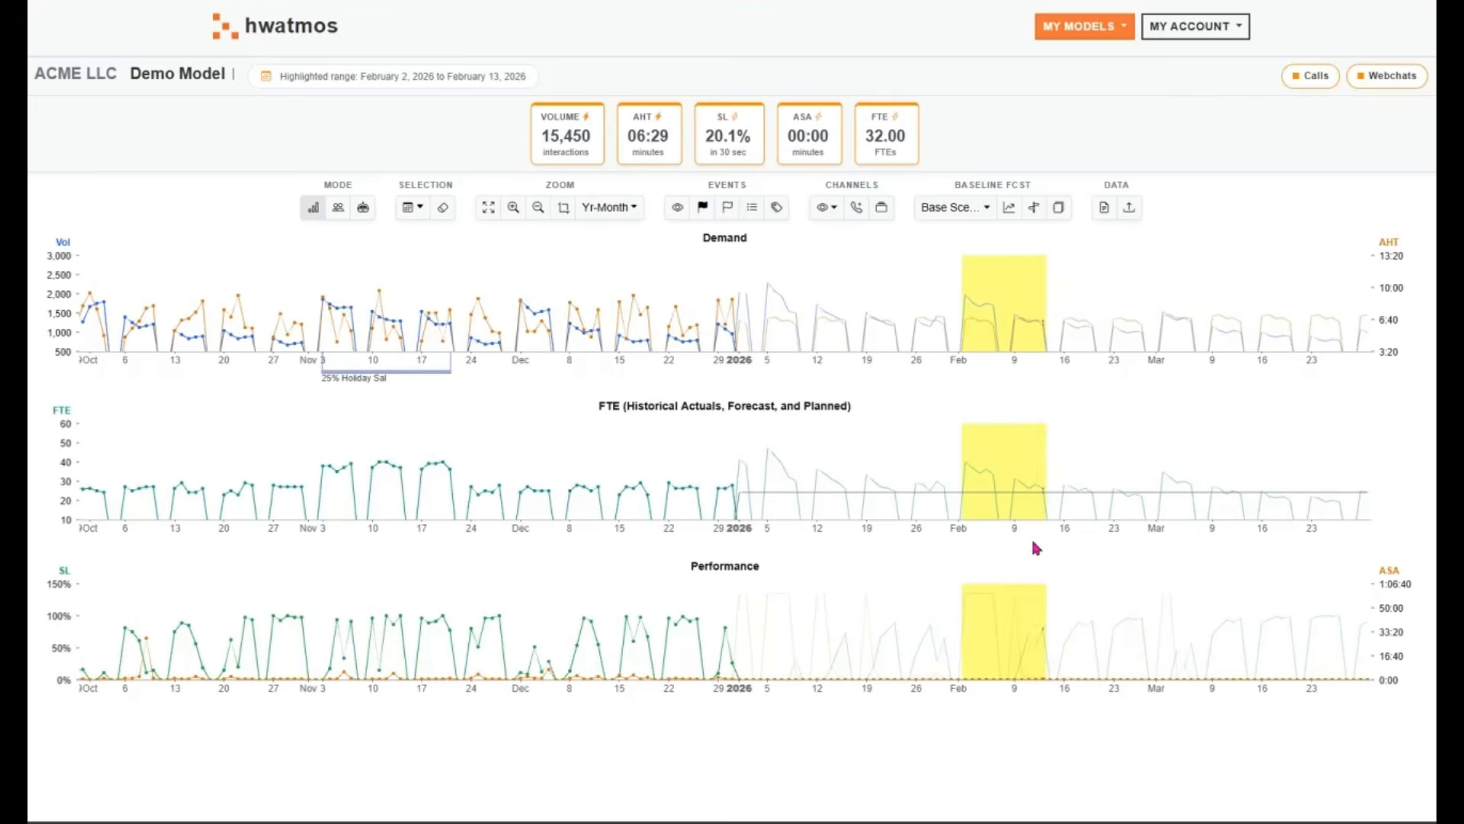
{"action": "left_click", "coordinate": [726, 217]}
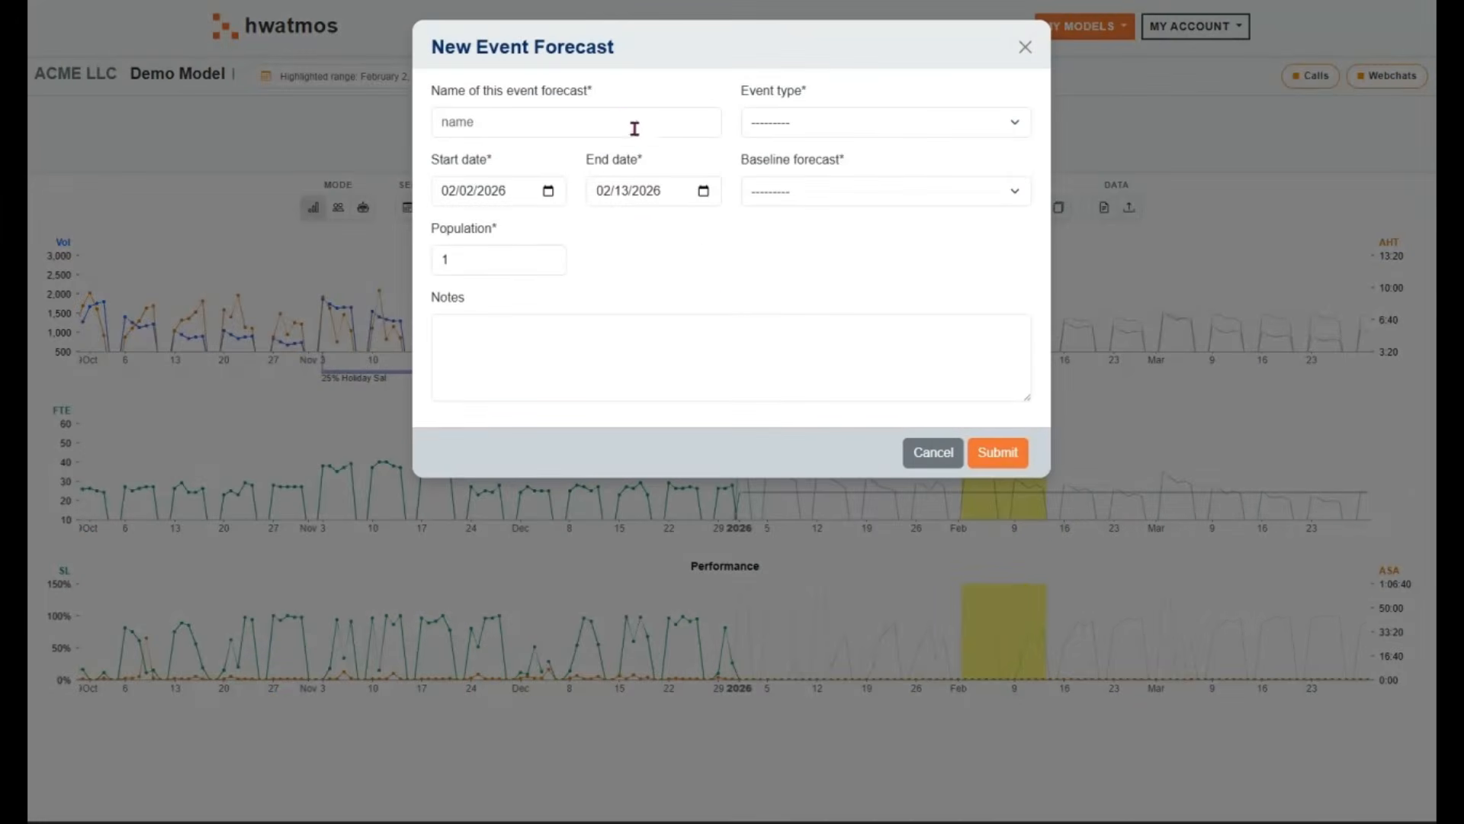
{"action": "left_click", "coordinate": [620, 119]}
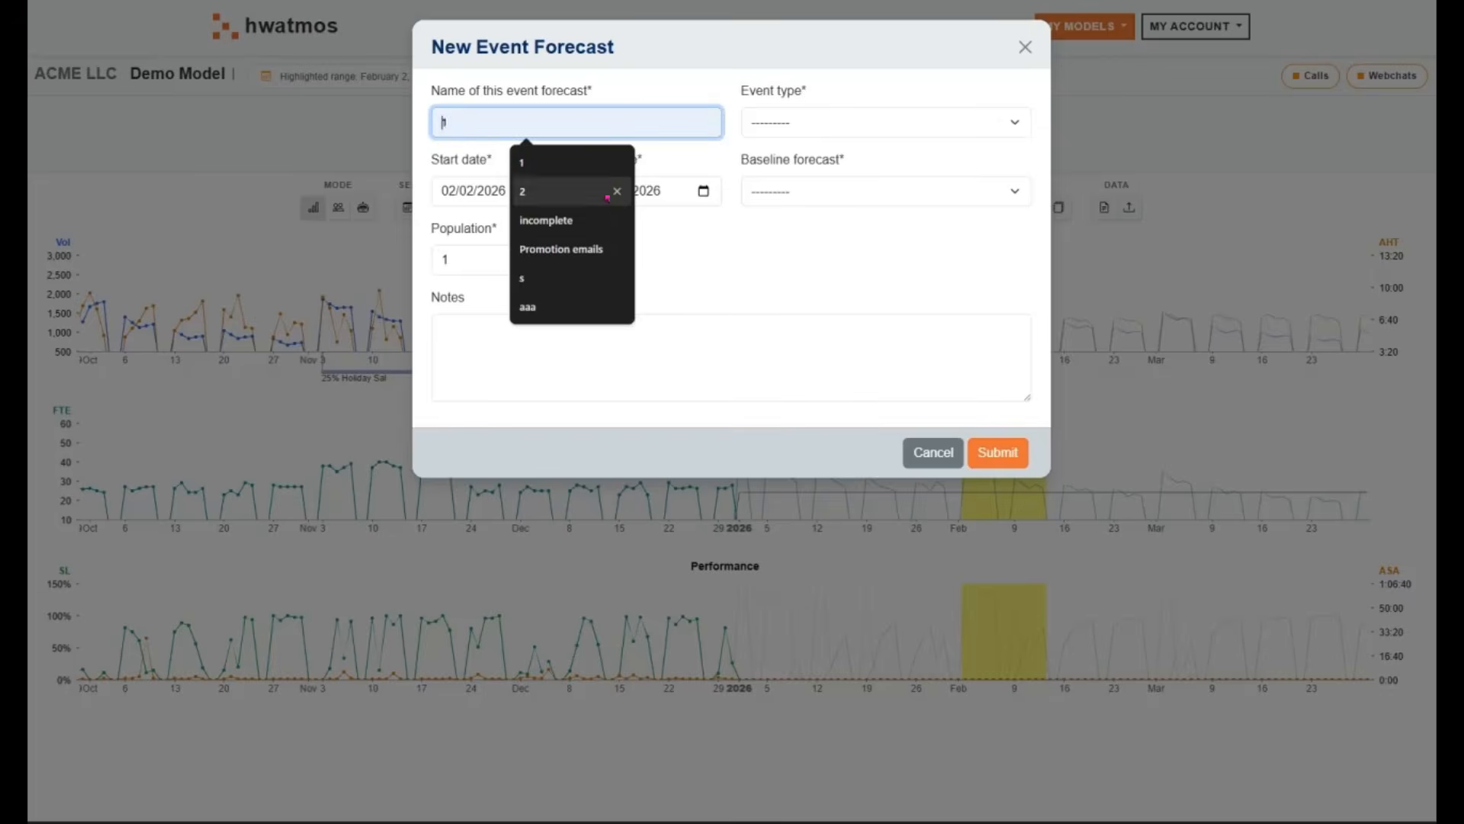
{"action": "left_click", "coordinate": [615, 247]}
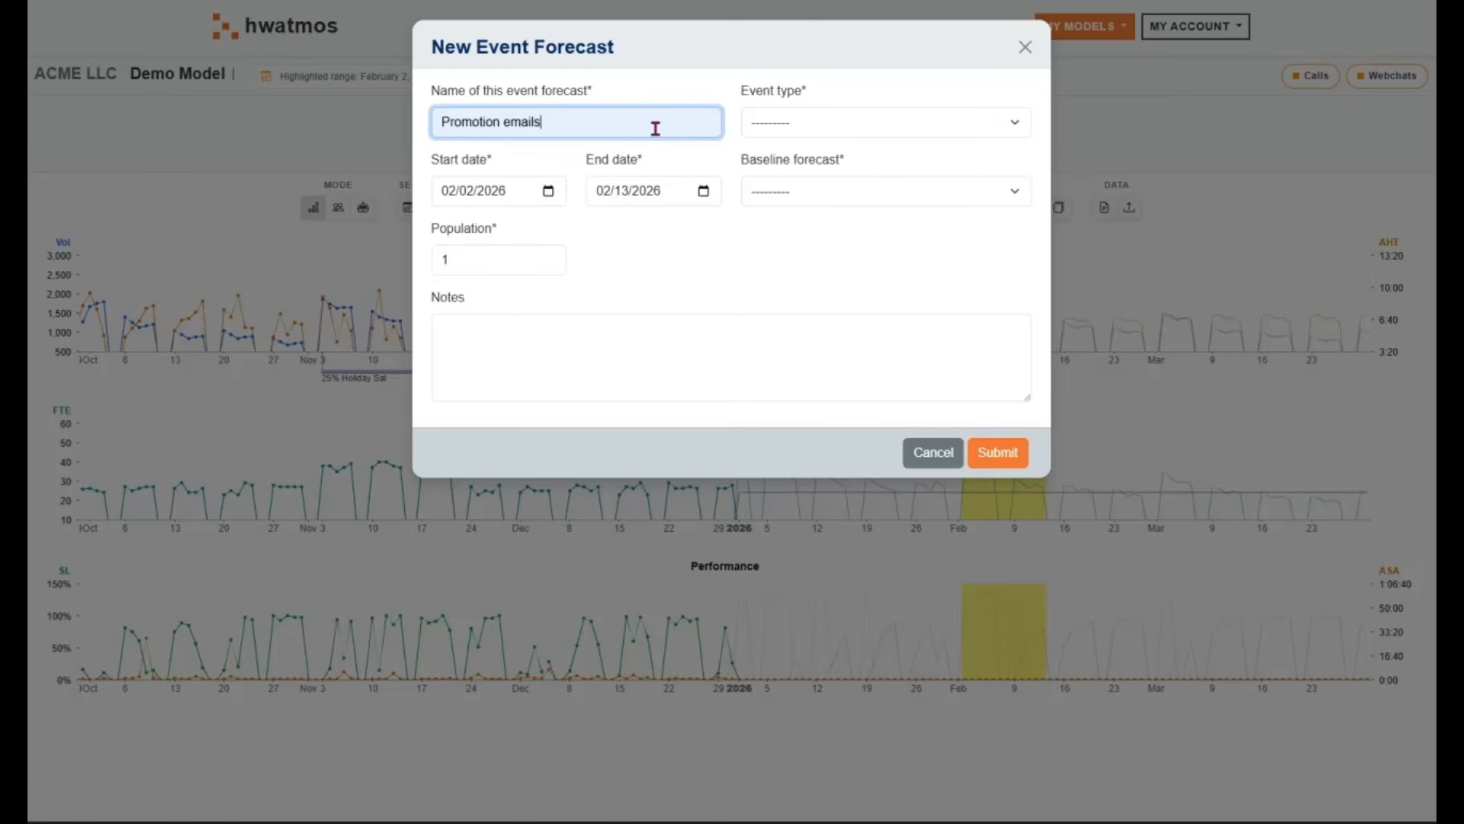
Set the event type to Large Promo, the baseline forecast to Base Scenario / 2026 Q1 and the population to 35000, and submit
{"action": "left_click", "coordinate": [870, 125]}
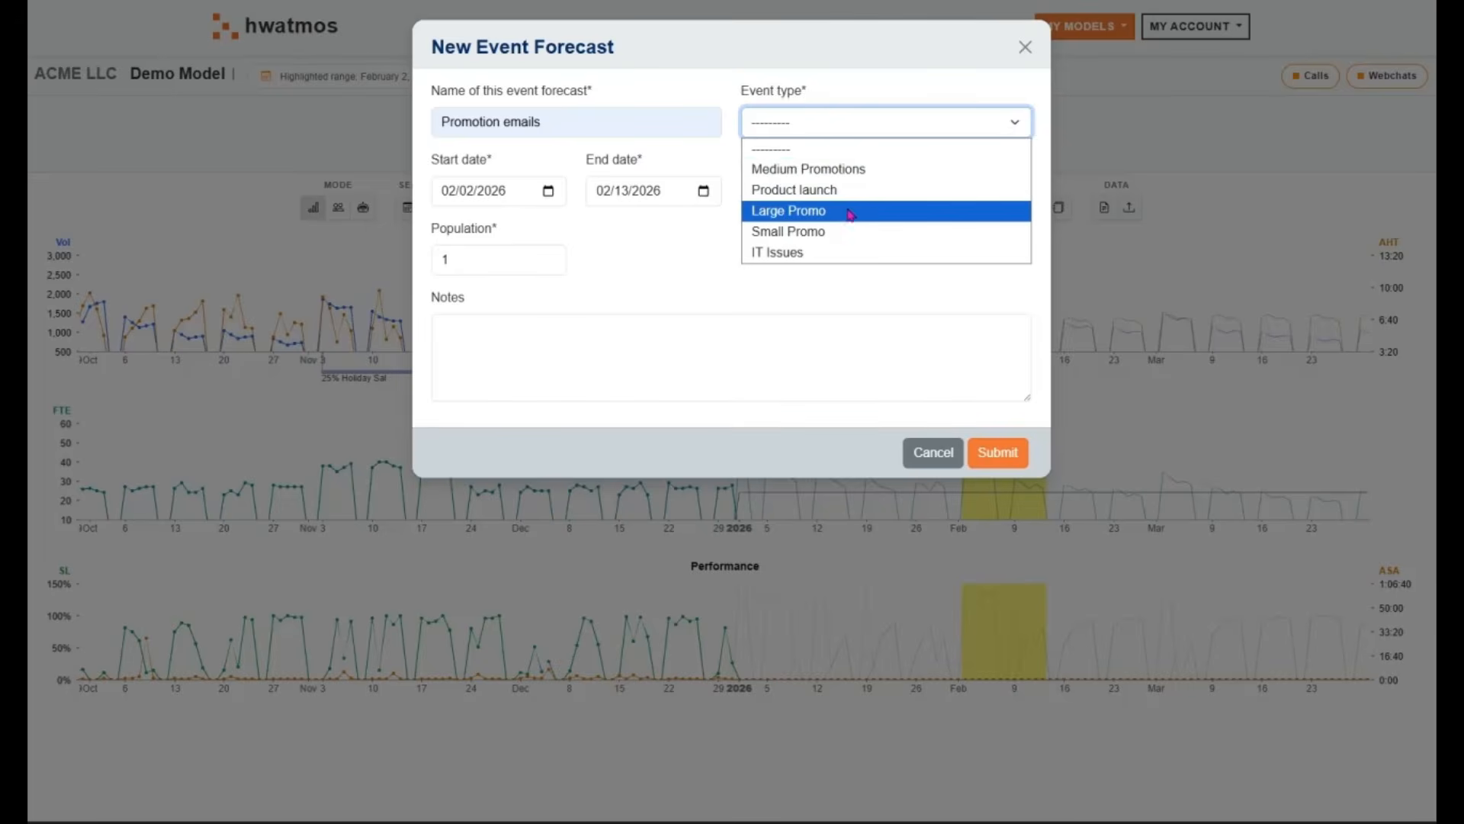
{"action": "left_click", "coordinate": [847, 219]}
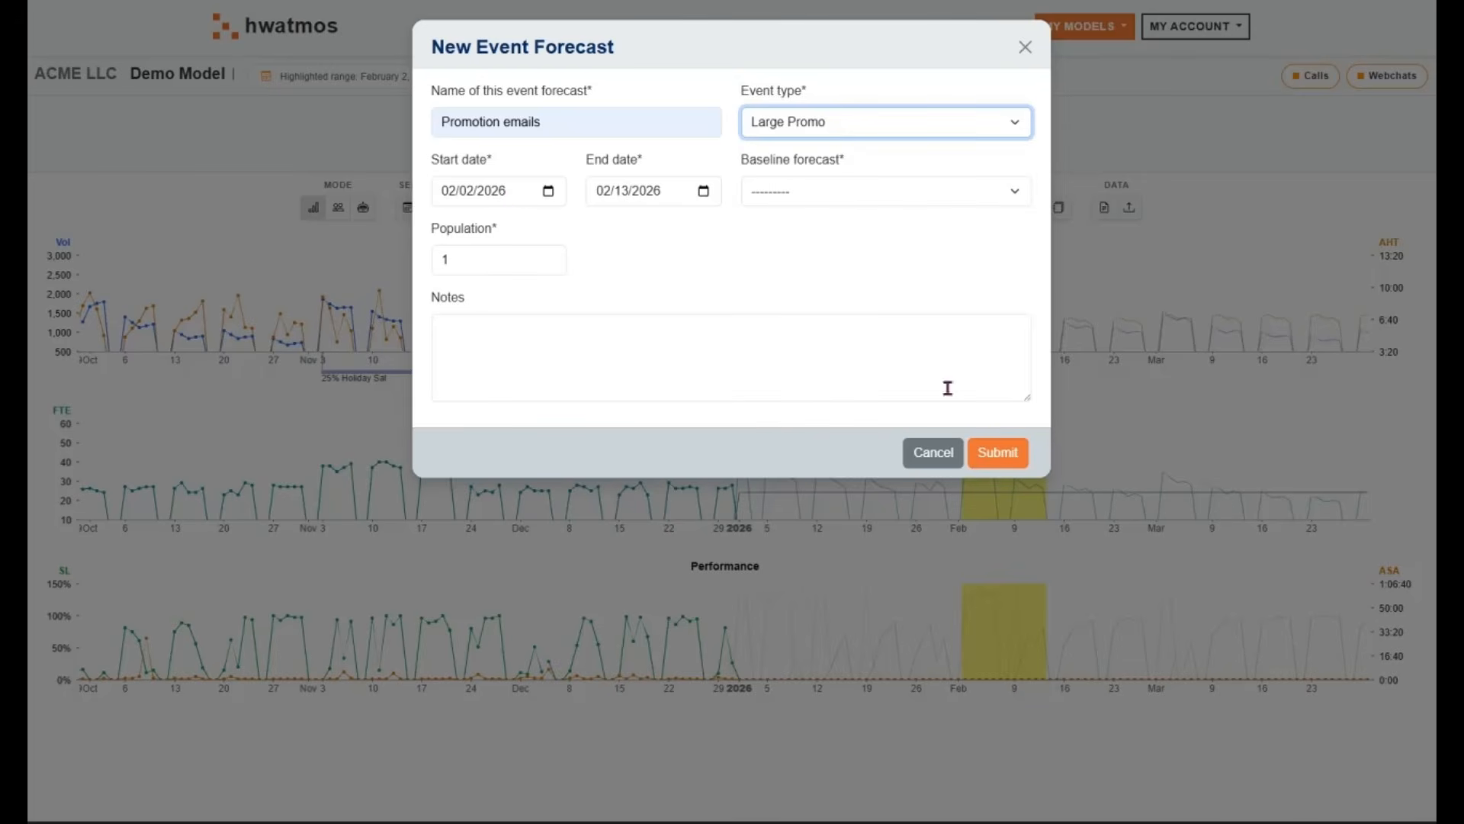
{"action": "left_click", "coordinate": [943, 190]}
{"action": "left_click", "coordinate": [923, 239]}
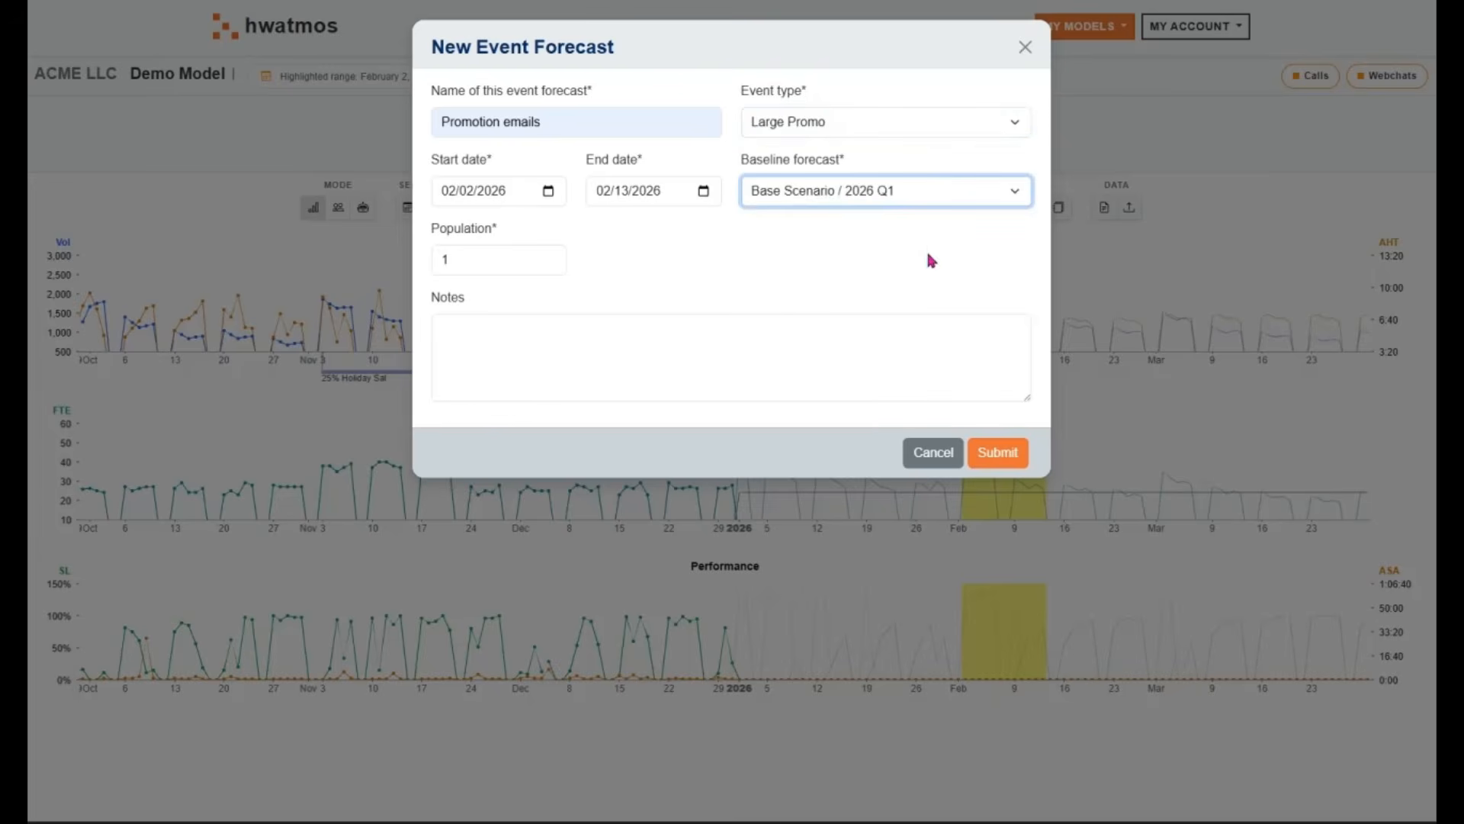
{"action": "key", "text": "Tab"}
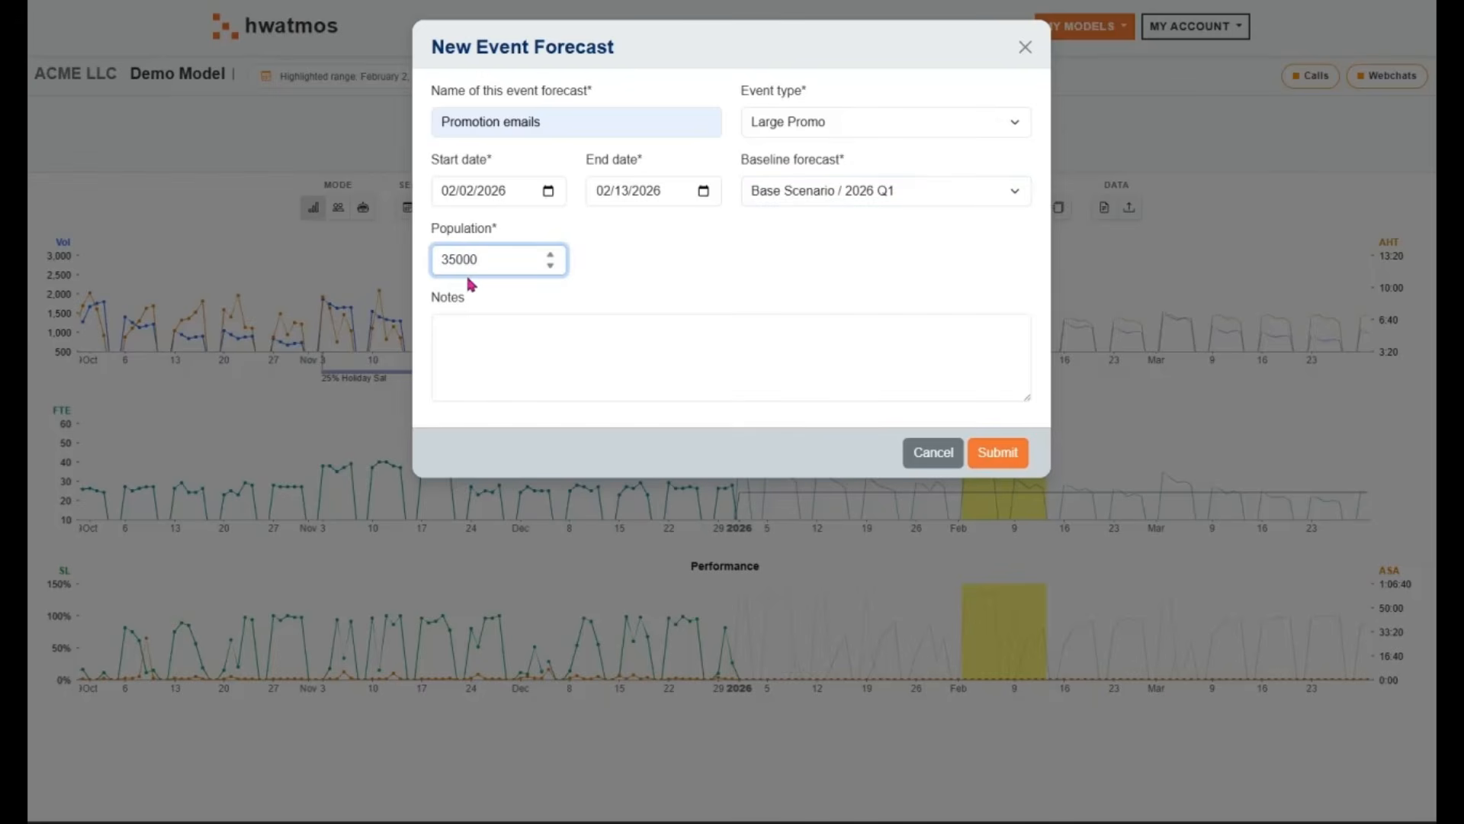
{"action": "left_click", "coordinate": [998, 454]}
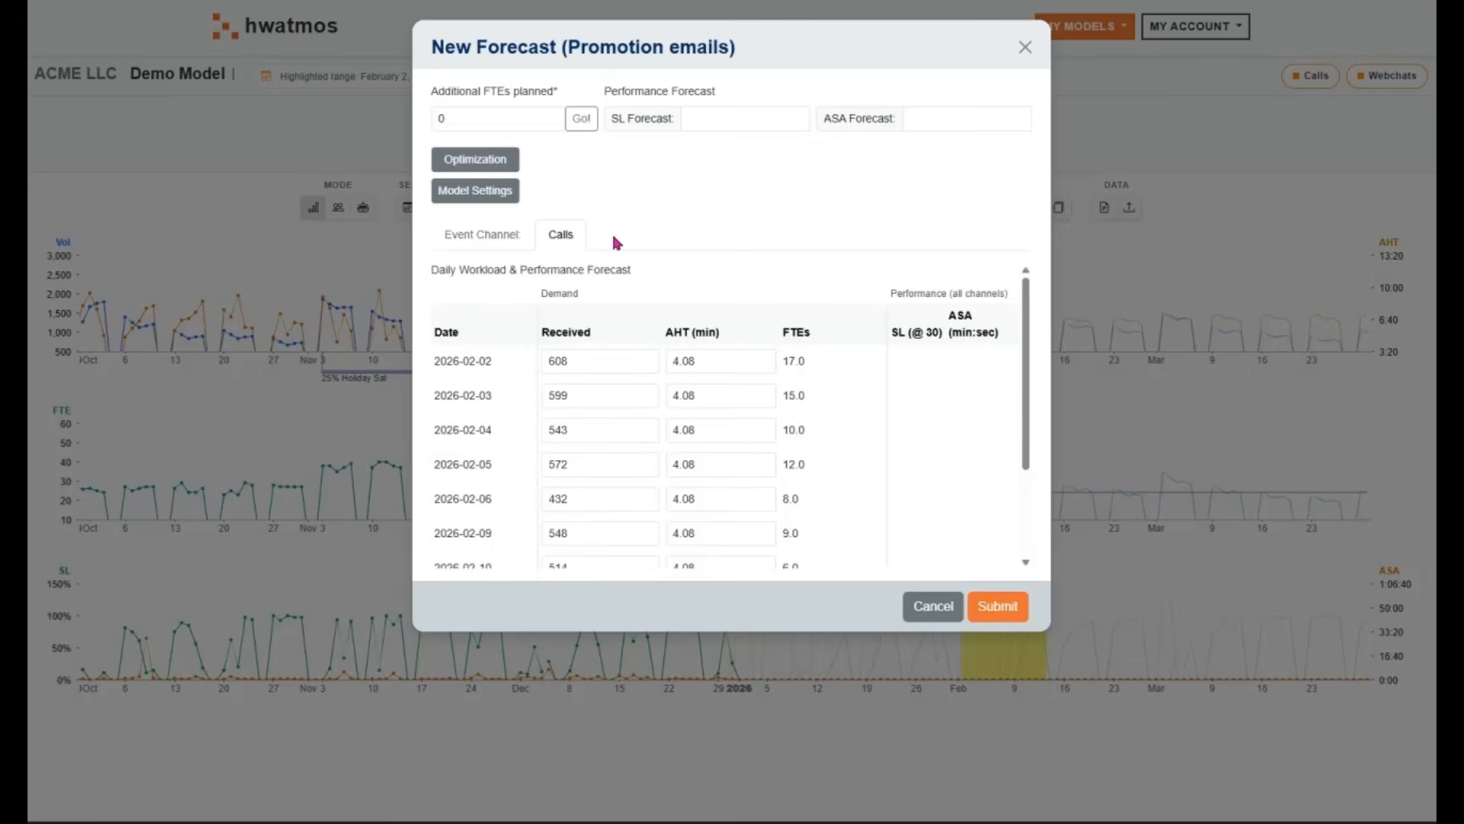
Set the Promotion emails forecast to ignore low SL days during FTE optimization
{"action": "left_click", "coordinate": [453, 197]}
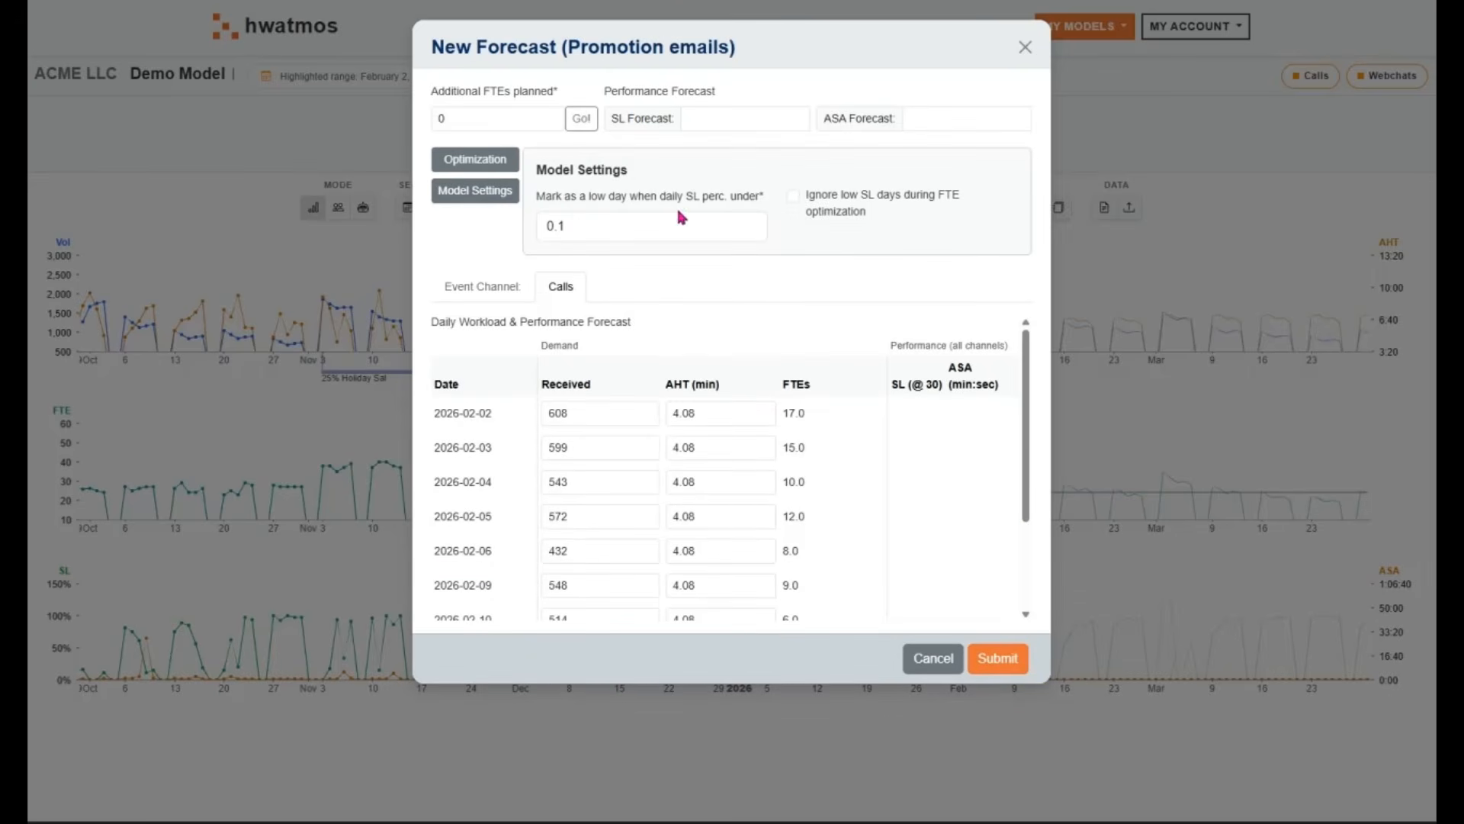
{"action": "left_click", "coordinate": [827, 203]}
{"action": "left_click", "coordinate": [461, 193]}
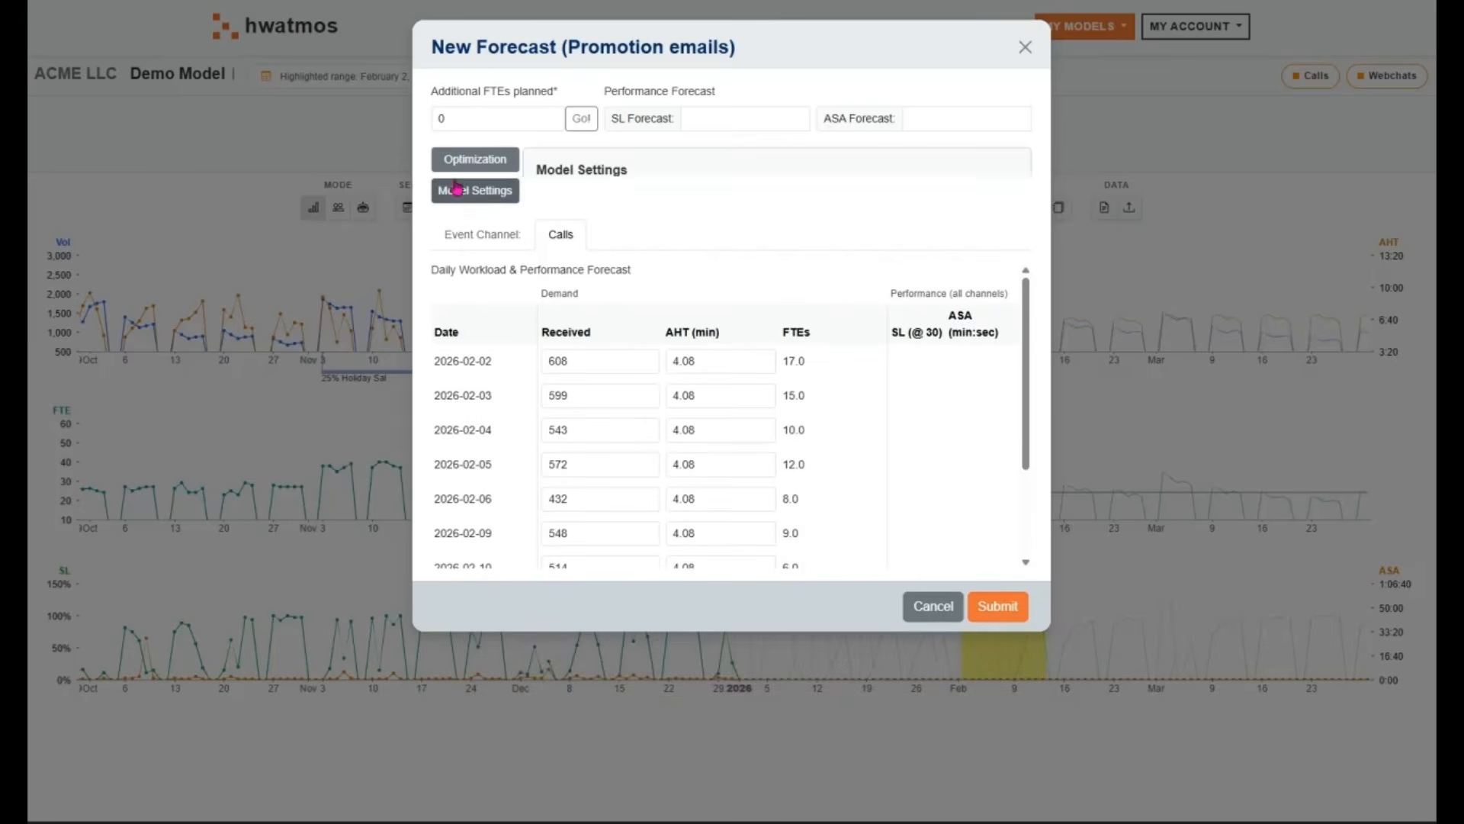
Optimize the additional FTEs for the event to a service level of 70% answered within 30 seconds
{"action": "left_click", "coordinate": [462, 159]}
{"action": "left_click", "coordinate": [961, 223]}
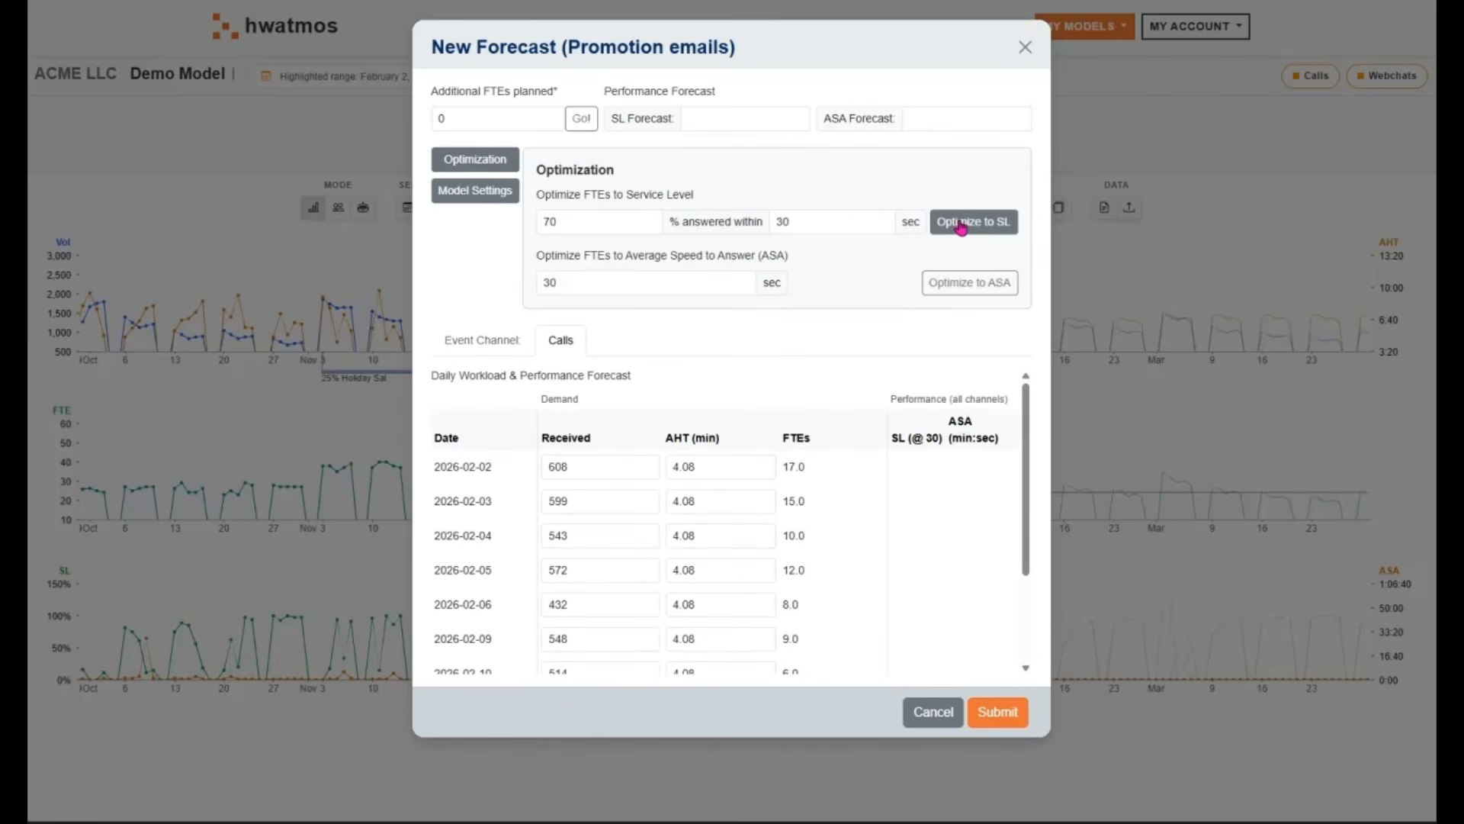
{"action": "double_click", "coordinate": [495, 115]}
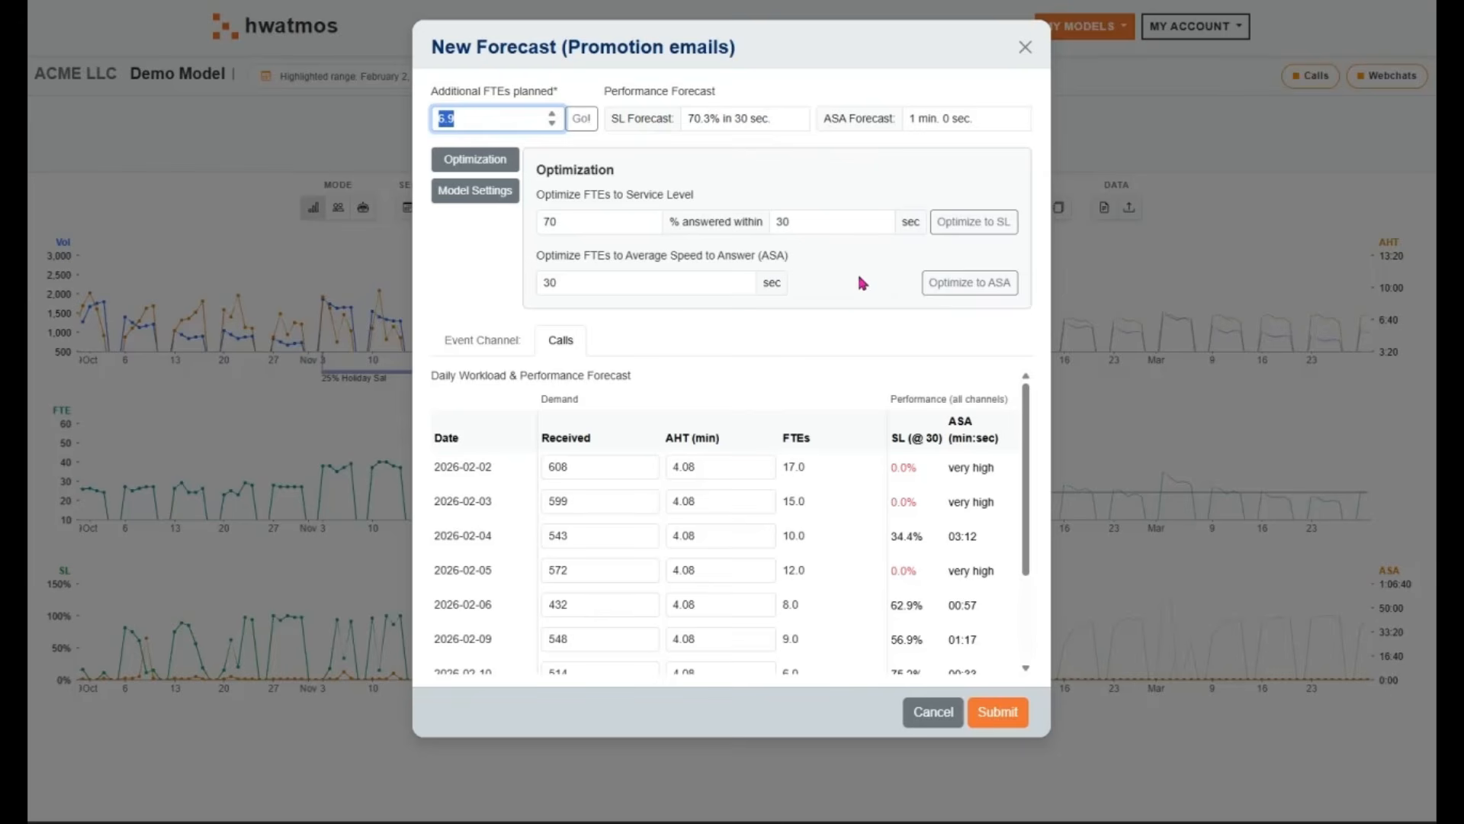
{"action": "left_click", "coordinate": [577, 220]}
{"action": "left_click", "coordinate": [809, 223]}
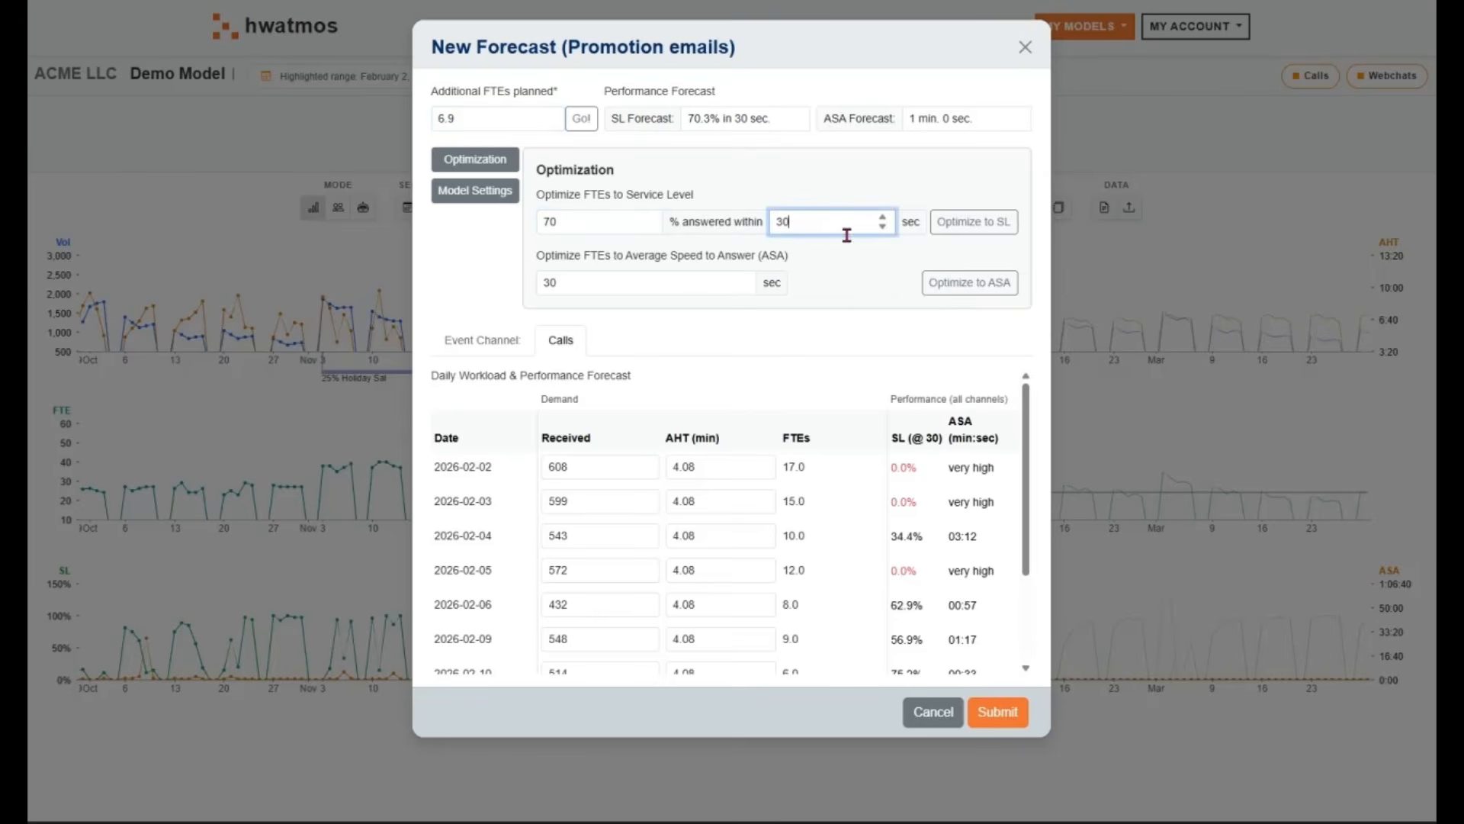
Submit the Promotion emails event forecast and dismiss the notification
{"action": "left_click", "coordinate": [997, 712]}
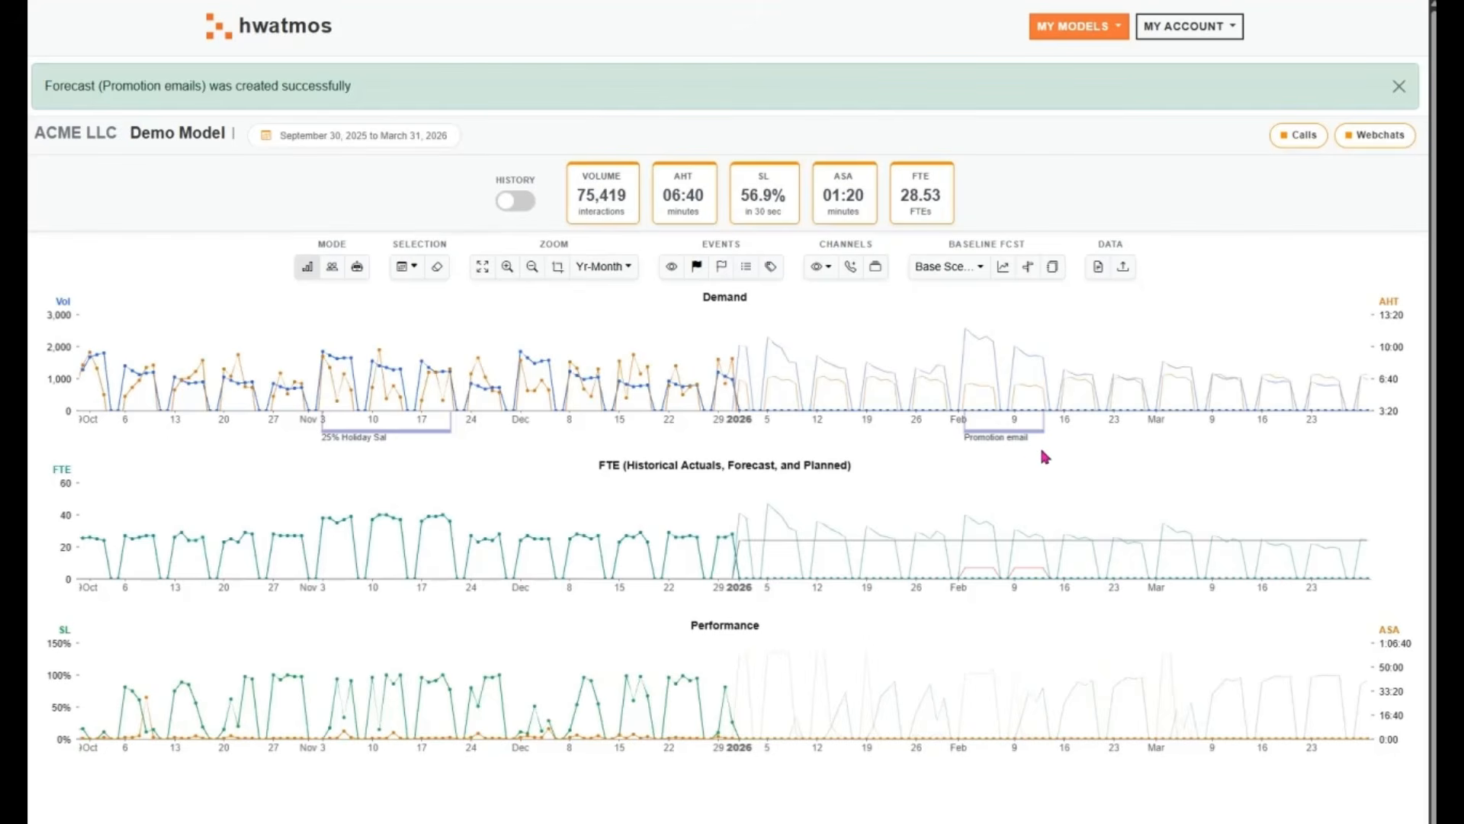
{"action": "mouse_move", "coordinate": [1021, 439]}
{"action": "left_click", "coordinate": [1399, 86]}
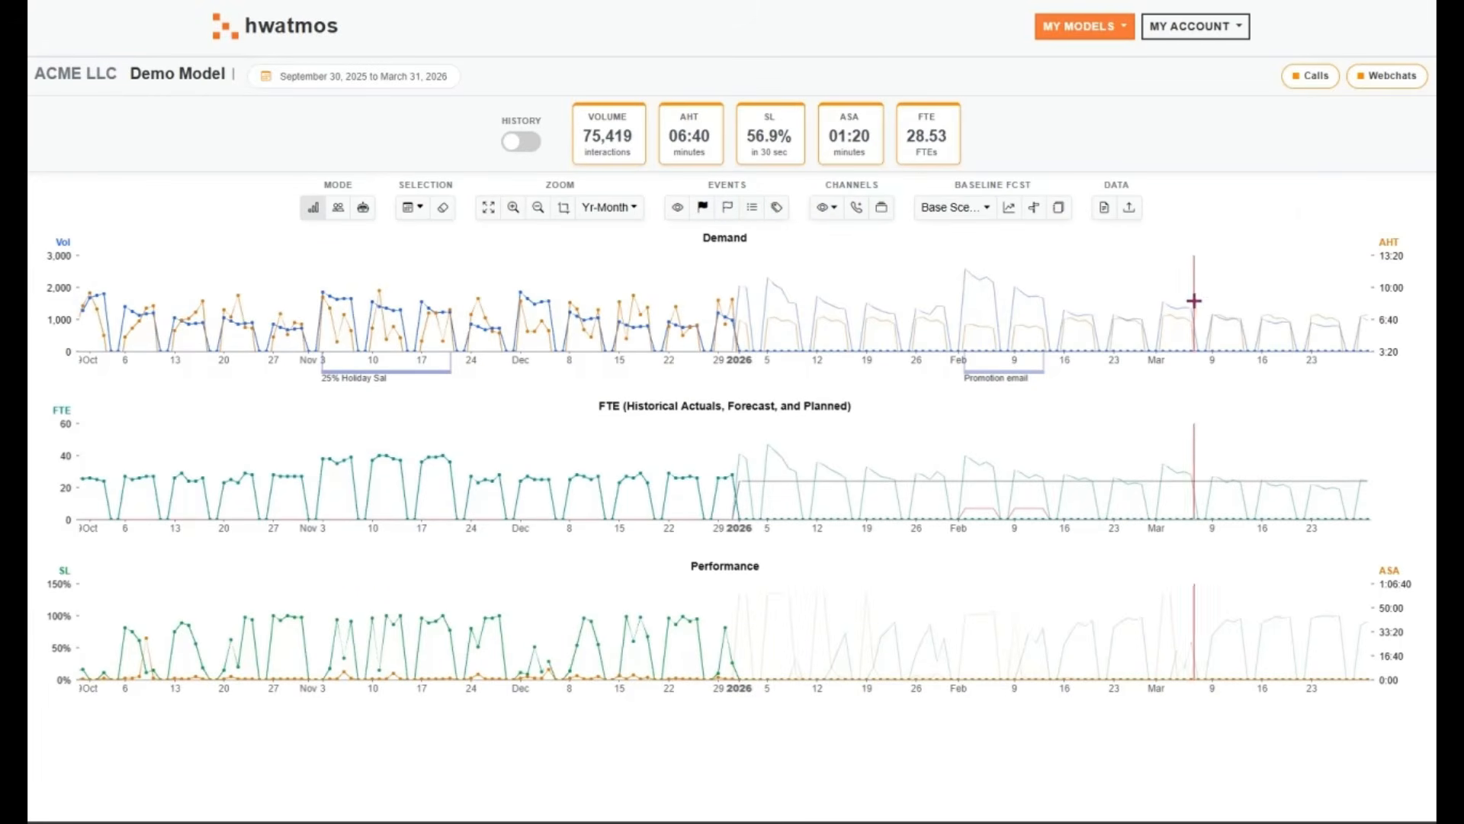
Highlight March 9 to March 20, 2026 in the charts and start a new event forecast named Small campaign
{"action": "left_click_drag", "start_coordinate": [1211, 320], "coordinate": [1294, 336]}
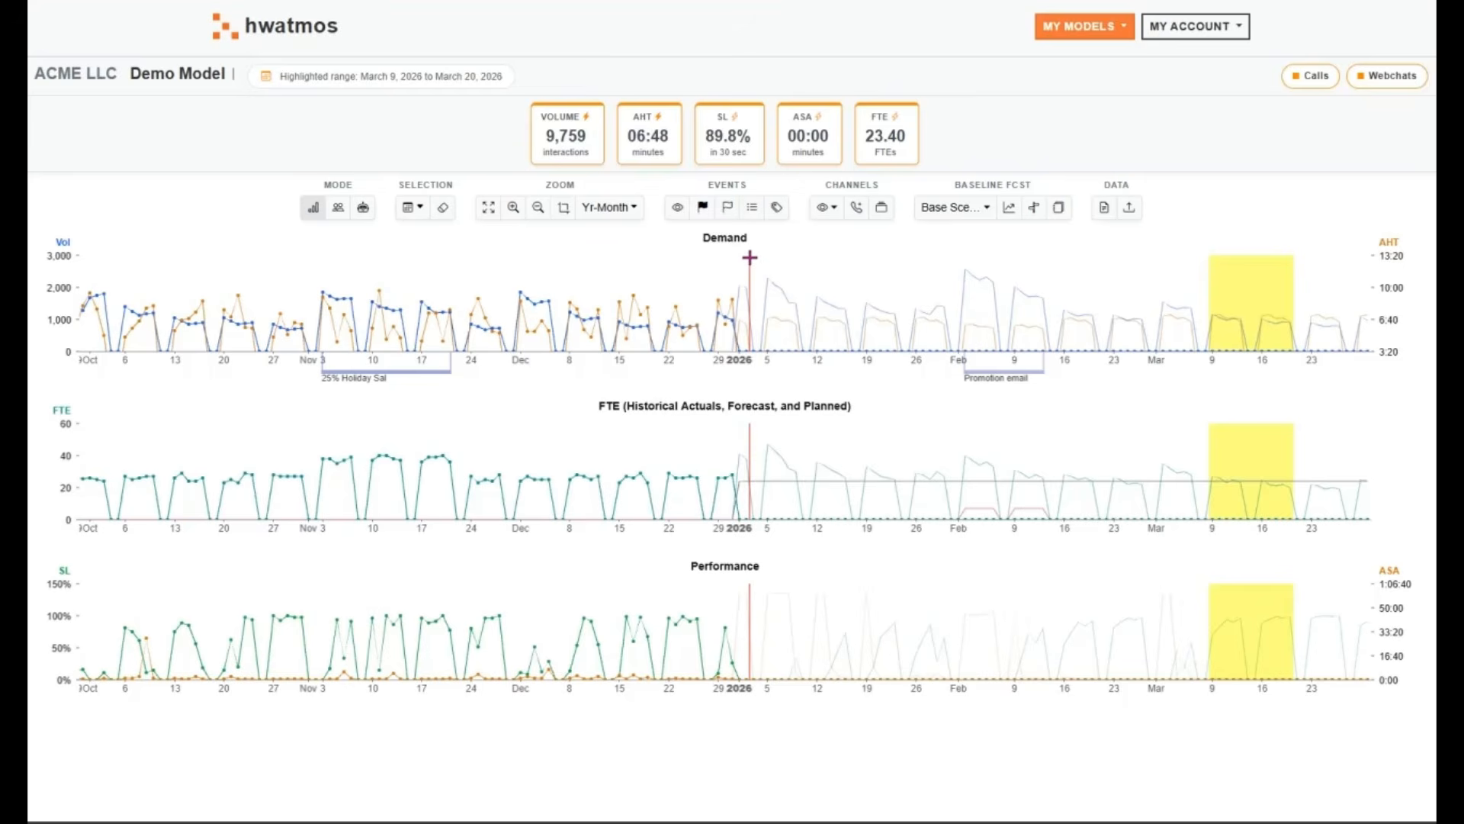
{"action": "left_click", "coordinate": [726, 209]}
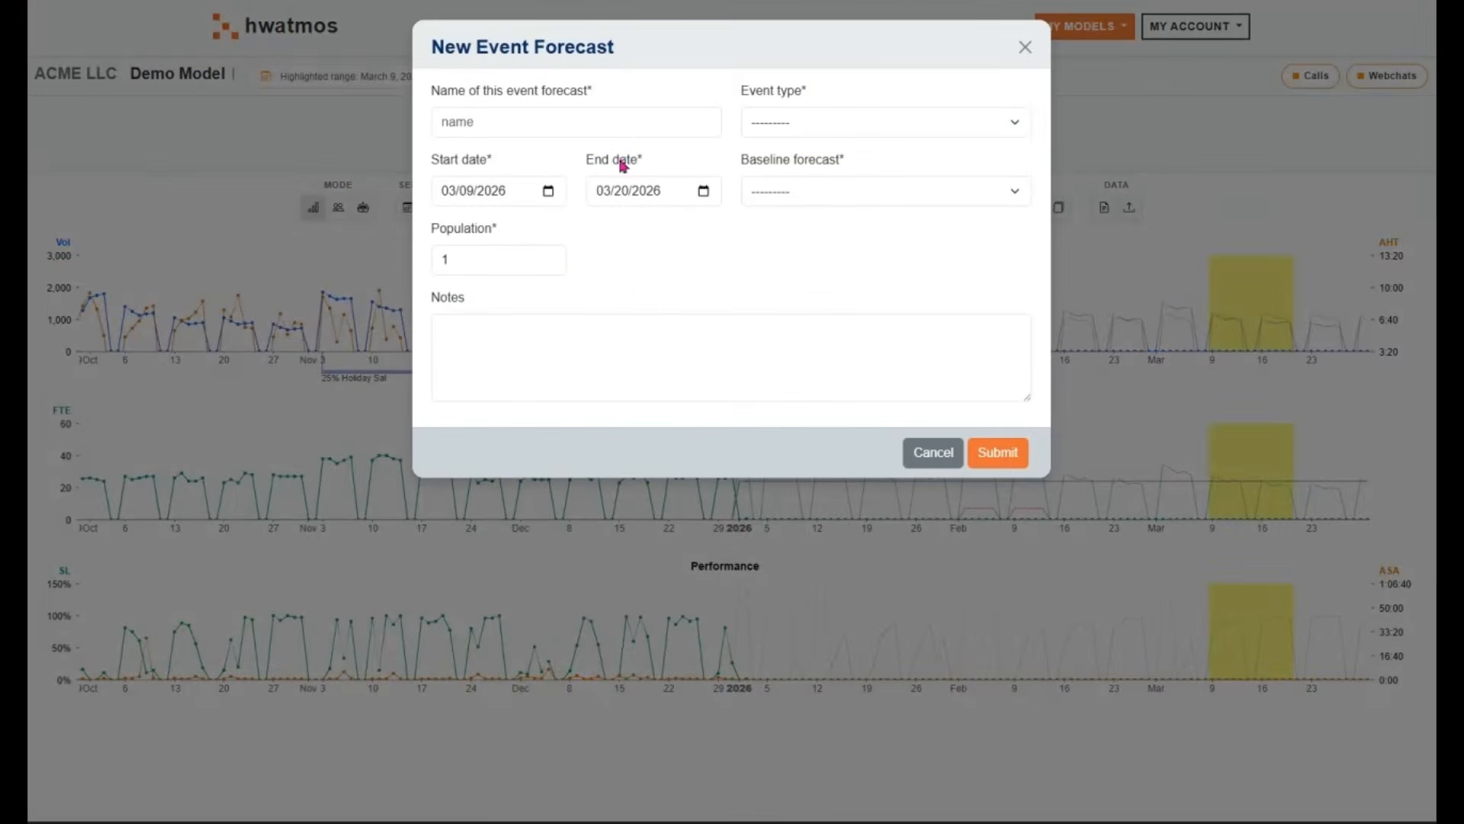
{"action": "left_click", "coordinate": [594, 126]}
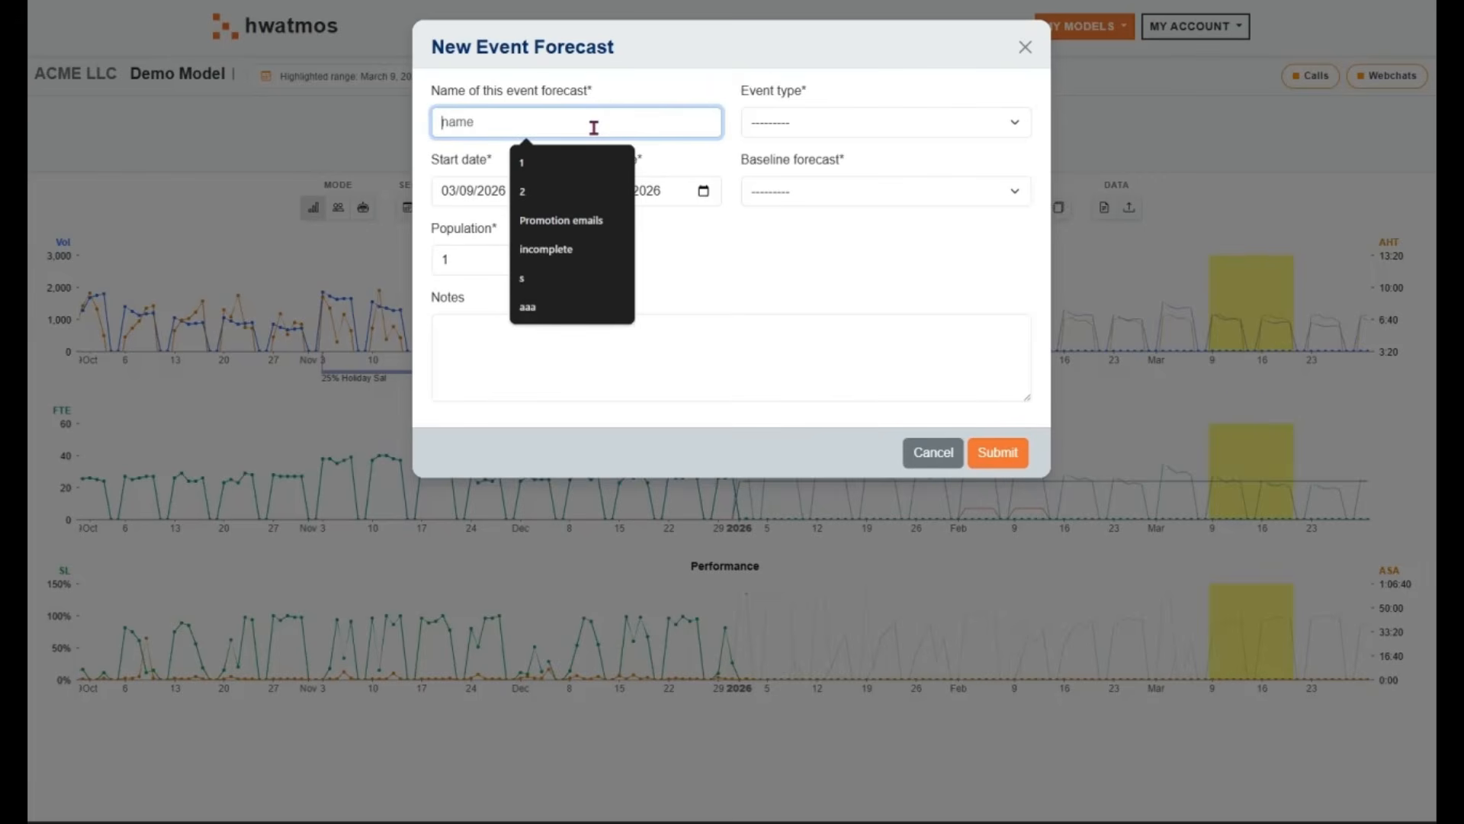
{"action": "type", "text": "S"}
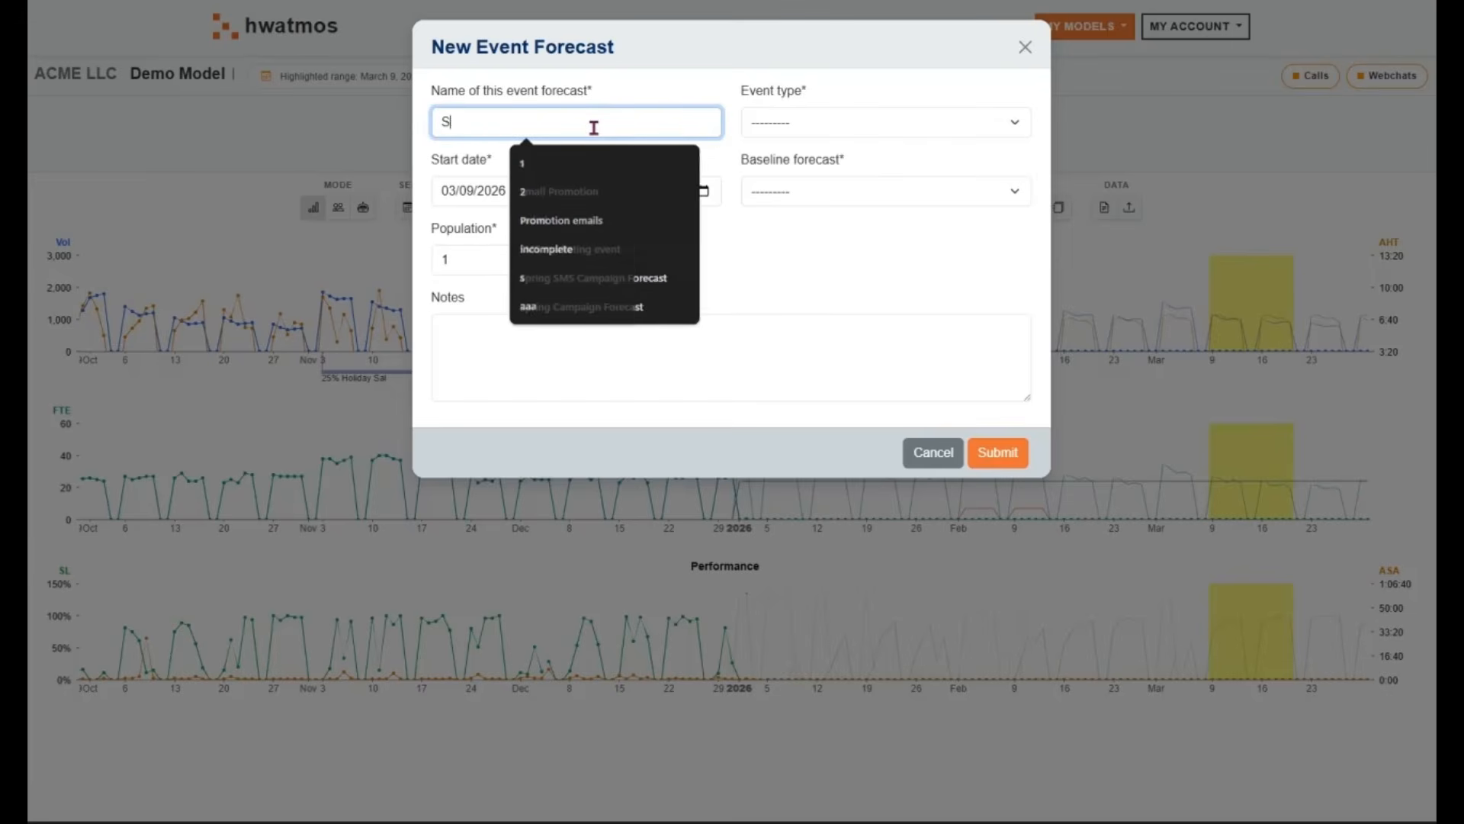
{"action": "type", "text": "mall mark"}
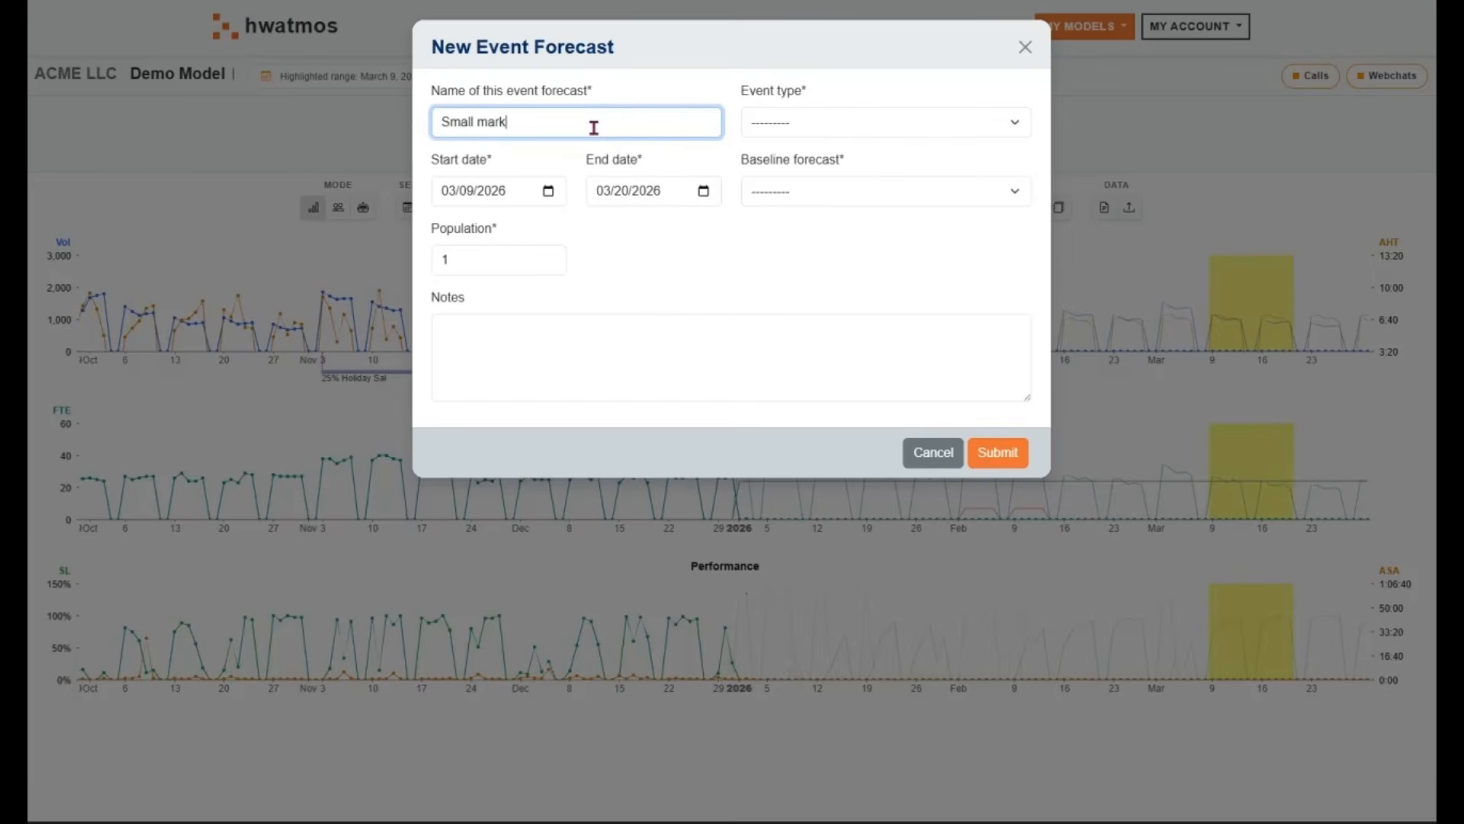
{"action": "key", "text": "BackSpace"}
{"action": "key", "text": "BackSpace"}
{"action": "type", "text": "co"}
{"action": "type", "text": "mpaign"}
{"action": "key", "text": "Tab"}
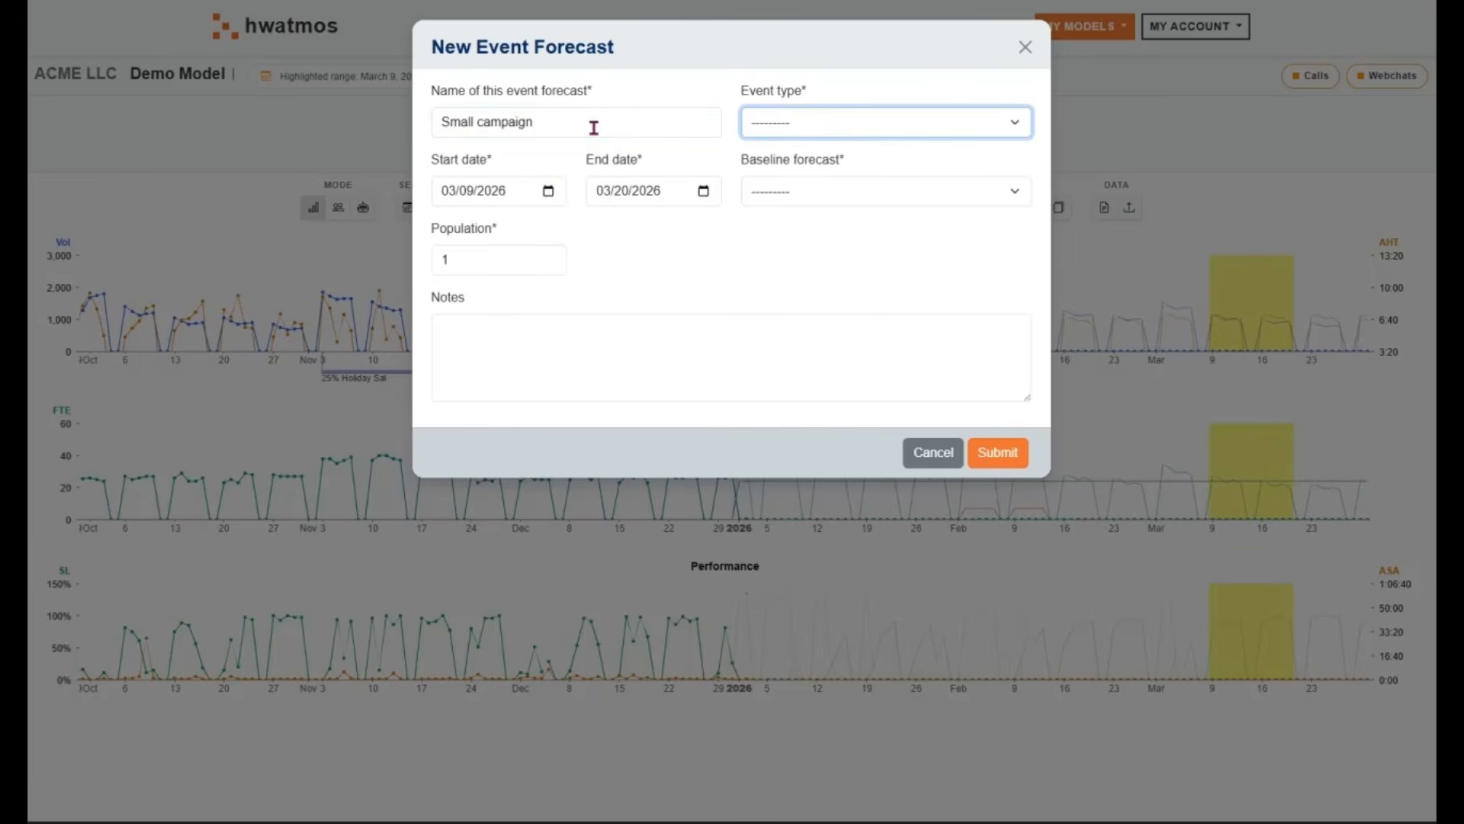
Set the Small campaign's event type to Small Promo, baseline to Base Scenario / 2026 Q1 and population to 35000, and submit these details
{"action": "key", "text": "Down"}
{"action": "key", "text": "Down"}
{"action": "key", "text": "Down"}
{"action": "key", "text": "Tab"}
{"action": "key", "text": "Tab"}
{"action": "key", "text": "Tab"}
{"action": "key", "text": "Tab"}
{"action": "key", "text": "Tab"}
{"action": "key", "text": "Tab"}
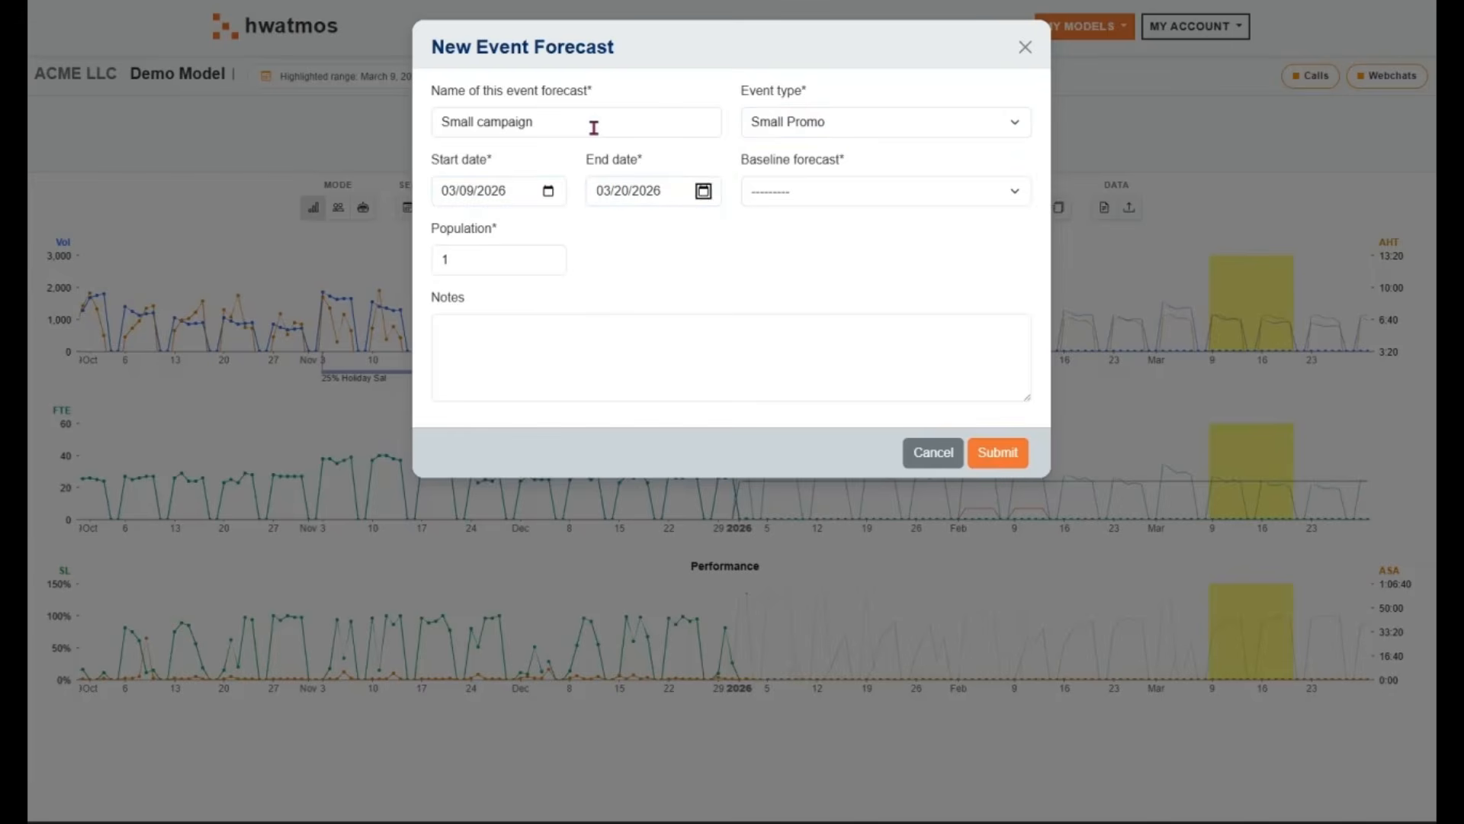
{"action": "key", "text": "Down"}
{"action": "key", "text": "Tab"}
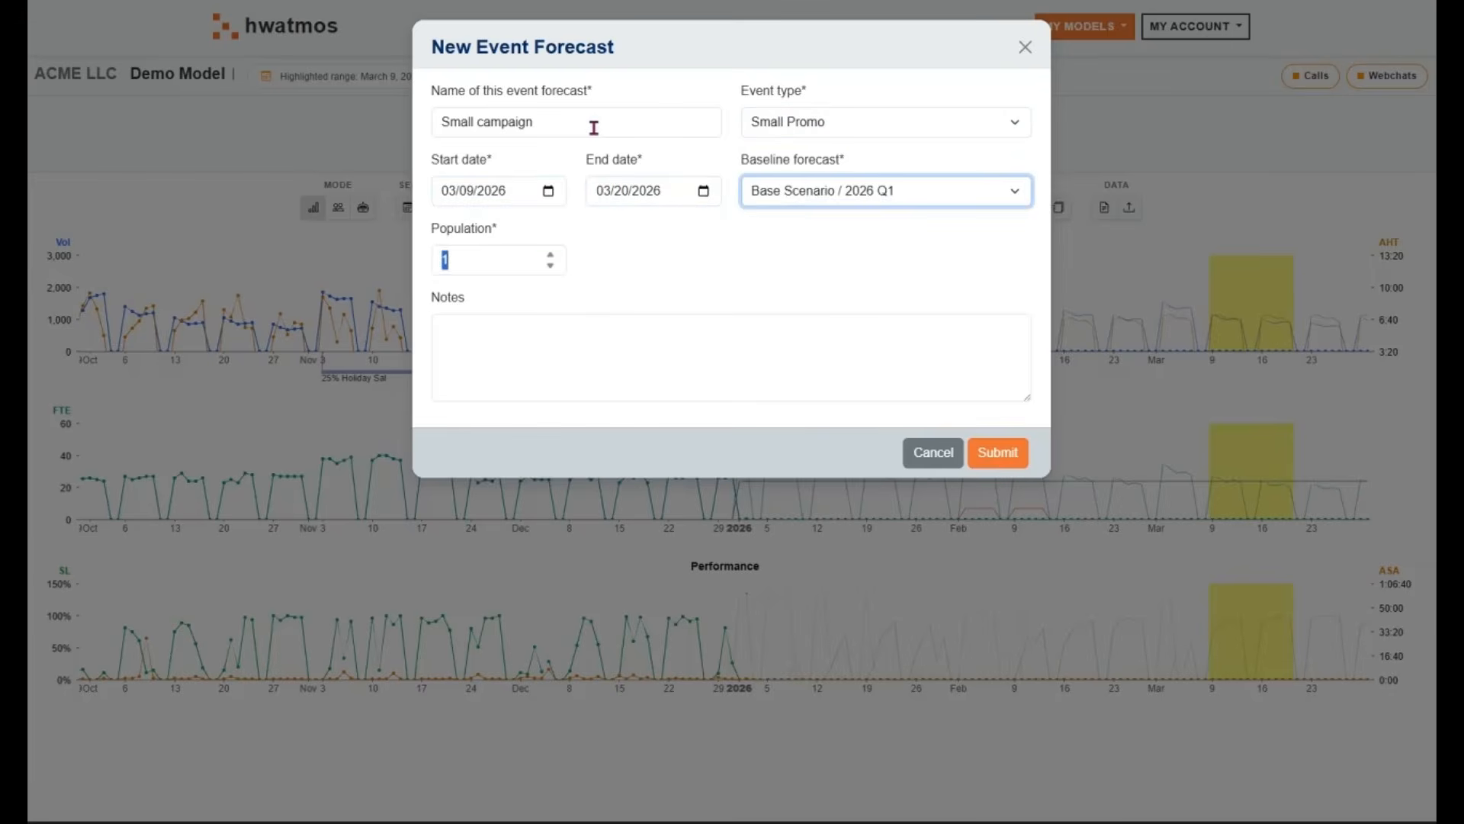
{"action": "type", "text": "35"}
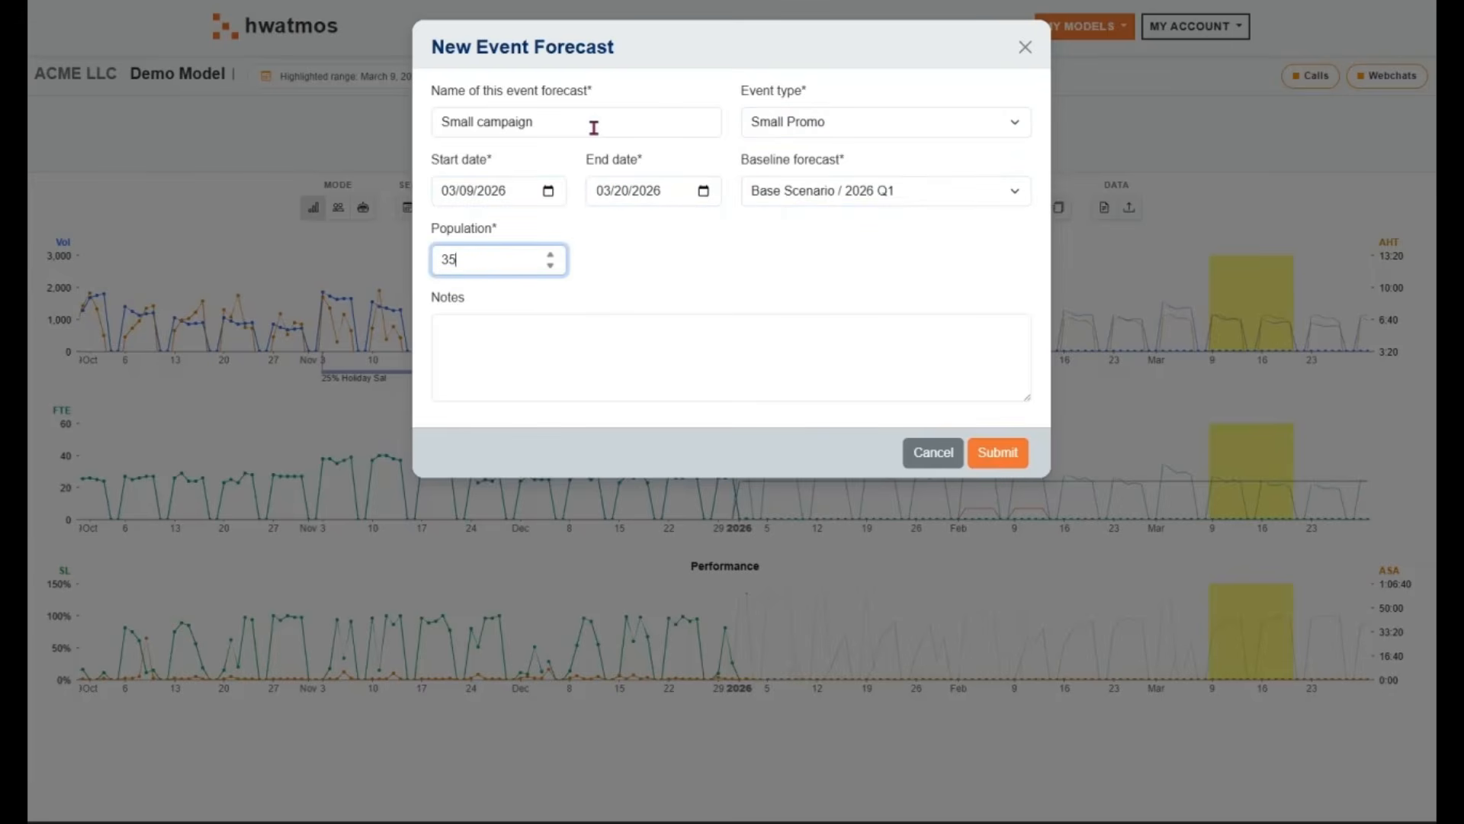
{"action": "type", "text": "000"}
{"action": "left_click", "coordinate": [1015, 455]}
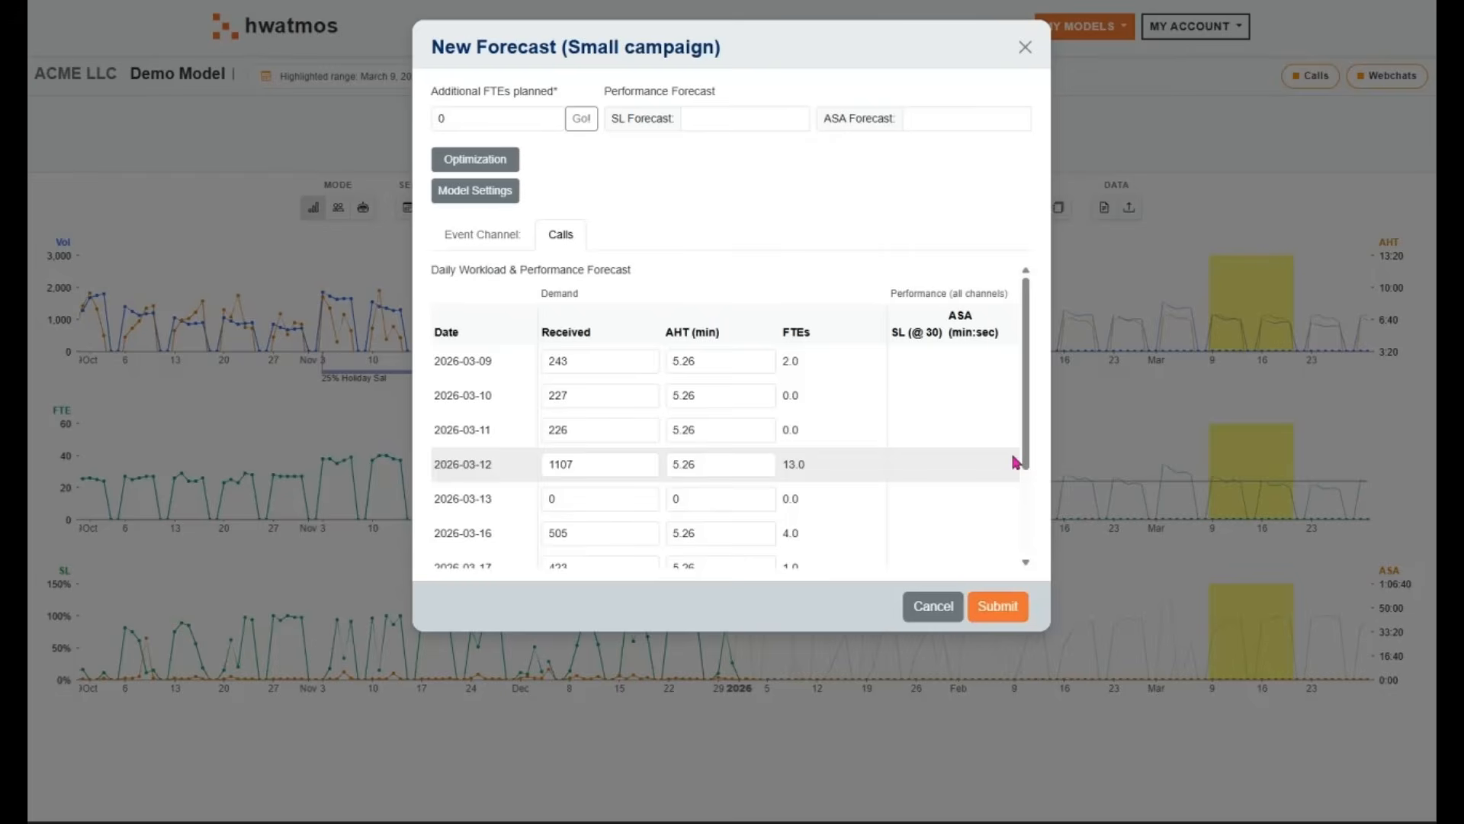
Set the Small campaign forecast to ignore low SL days during FTE optimization
{"action": "left_click", "coordinate": [507, 197]}
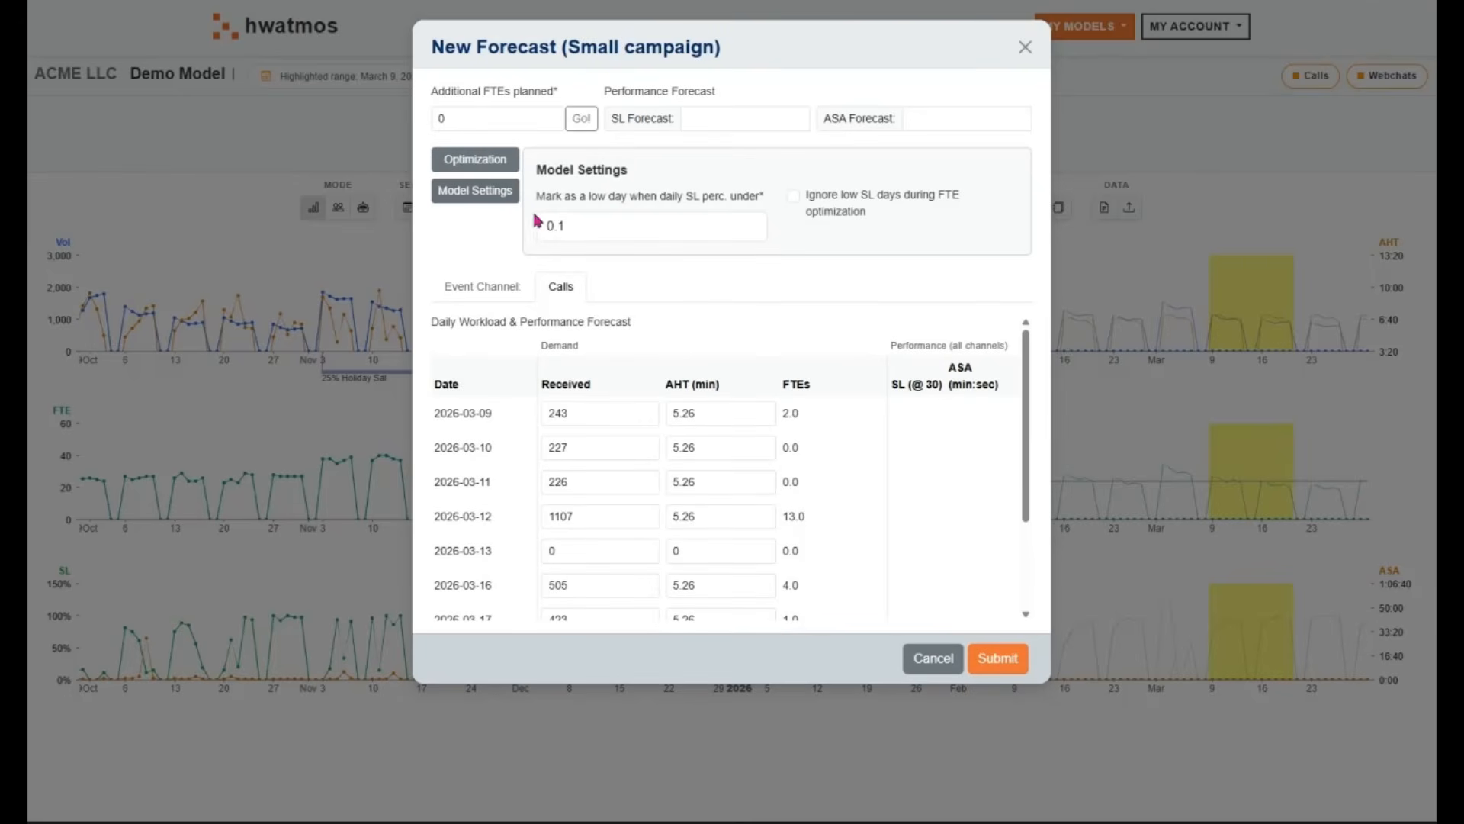
{"action": "left_click", "coordinate": [794, 196]}
{"action": "left_click", "coordinate": [499, 191]}
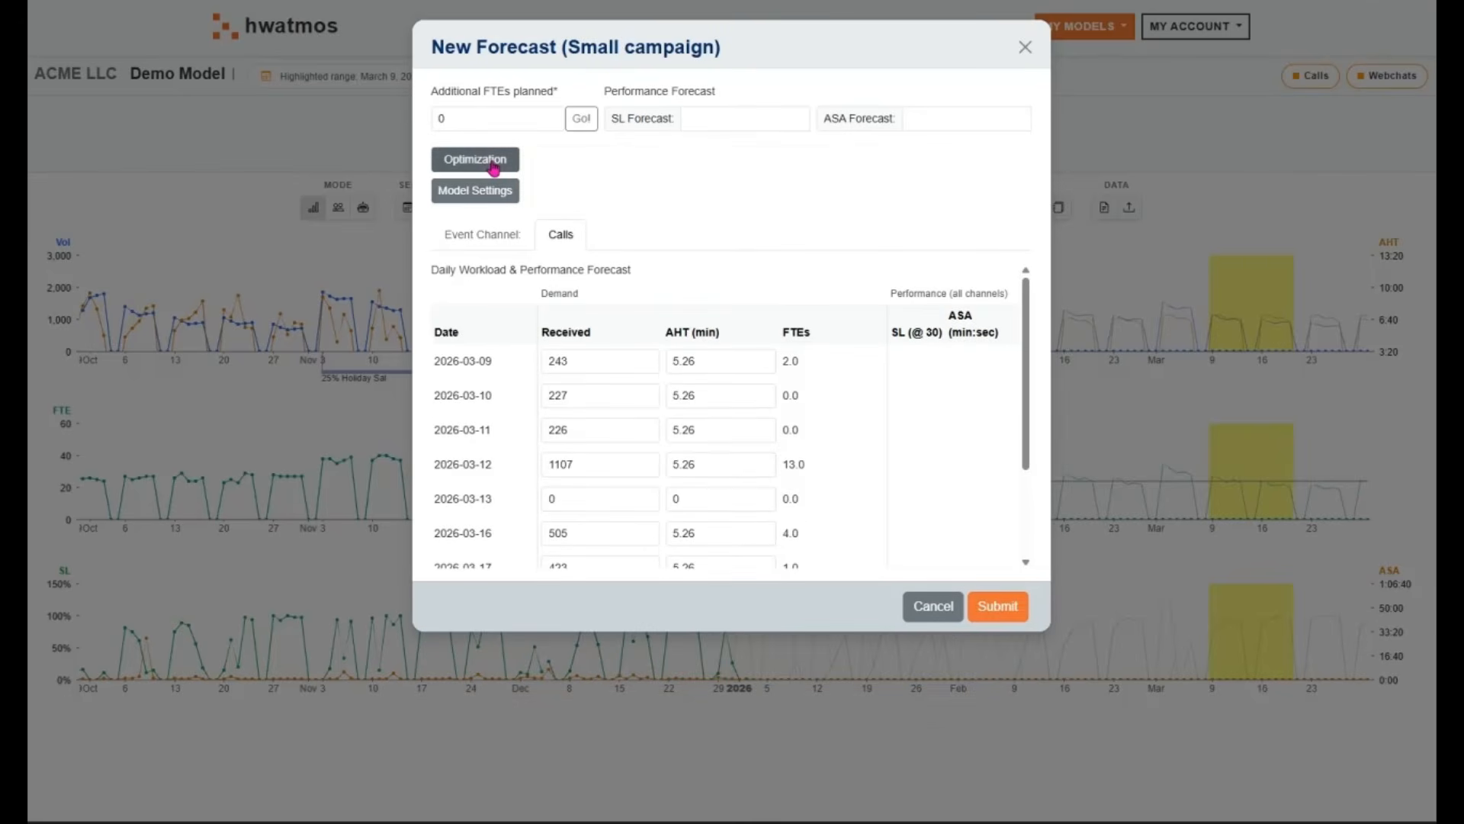
Optimize the additional FTEs to 70% answered within 30 seconds and submit the Small campaign forecast, dismissing the notification
{"action": "left_click", "coordinate": [494, 161]}
{"action": "left_click", "coordinate": [986, 221]}
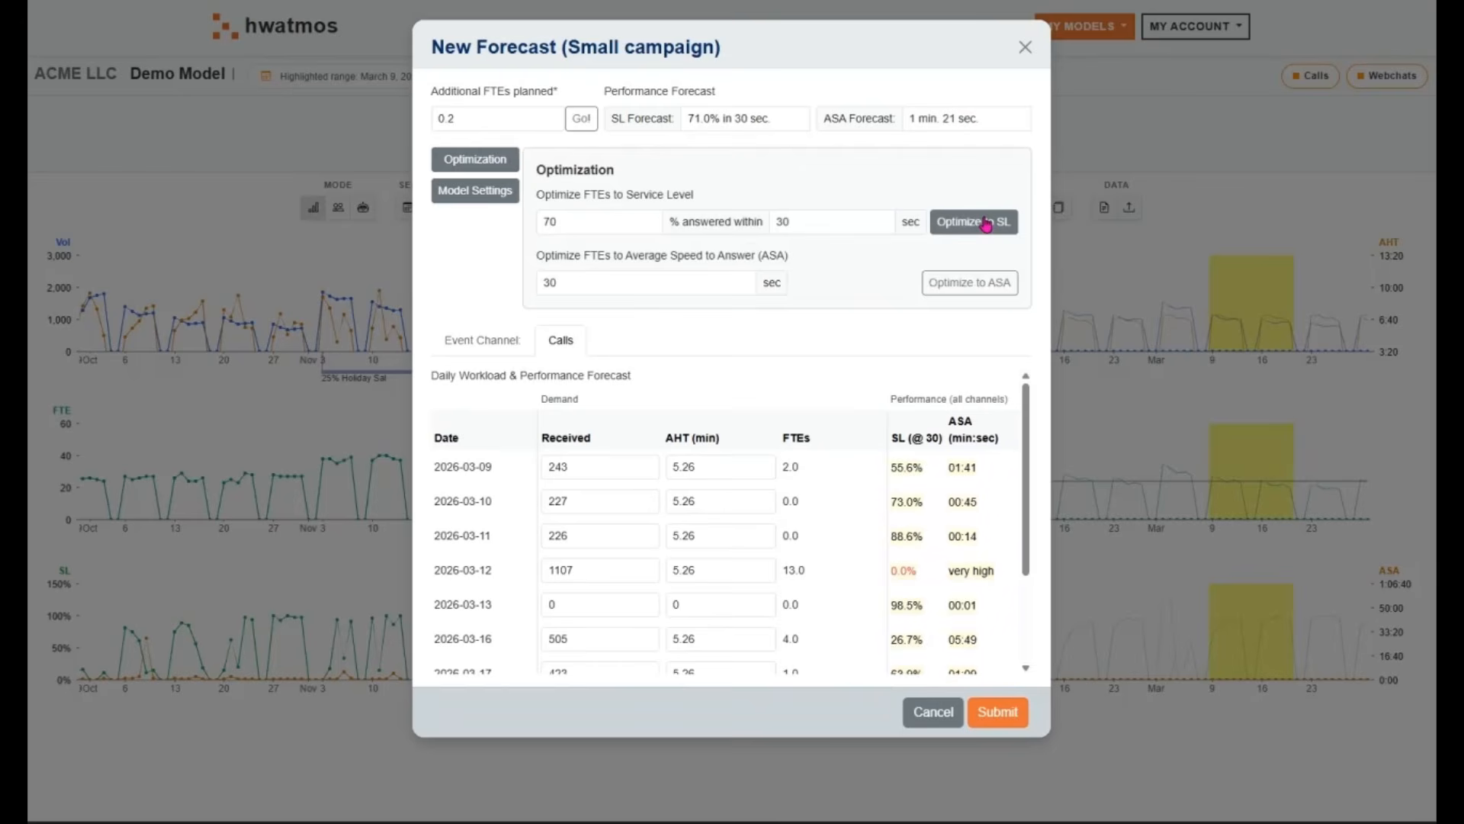
{"action": "left_click", "coordinate": [490, 156]}
{"action": "left_click_drag", "start_coordinate": [490, 118], "coordinate": [427, 121]}
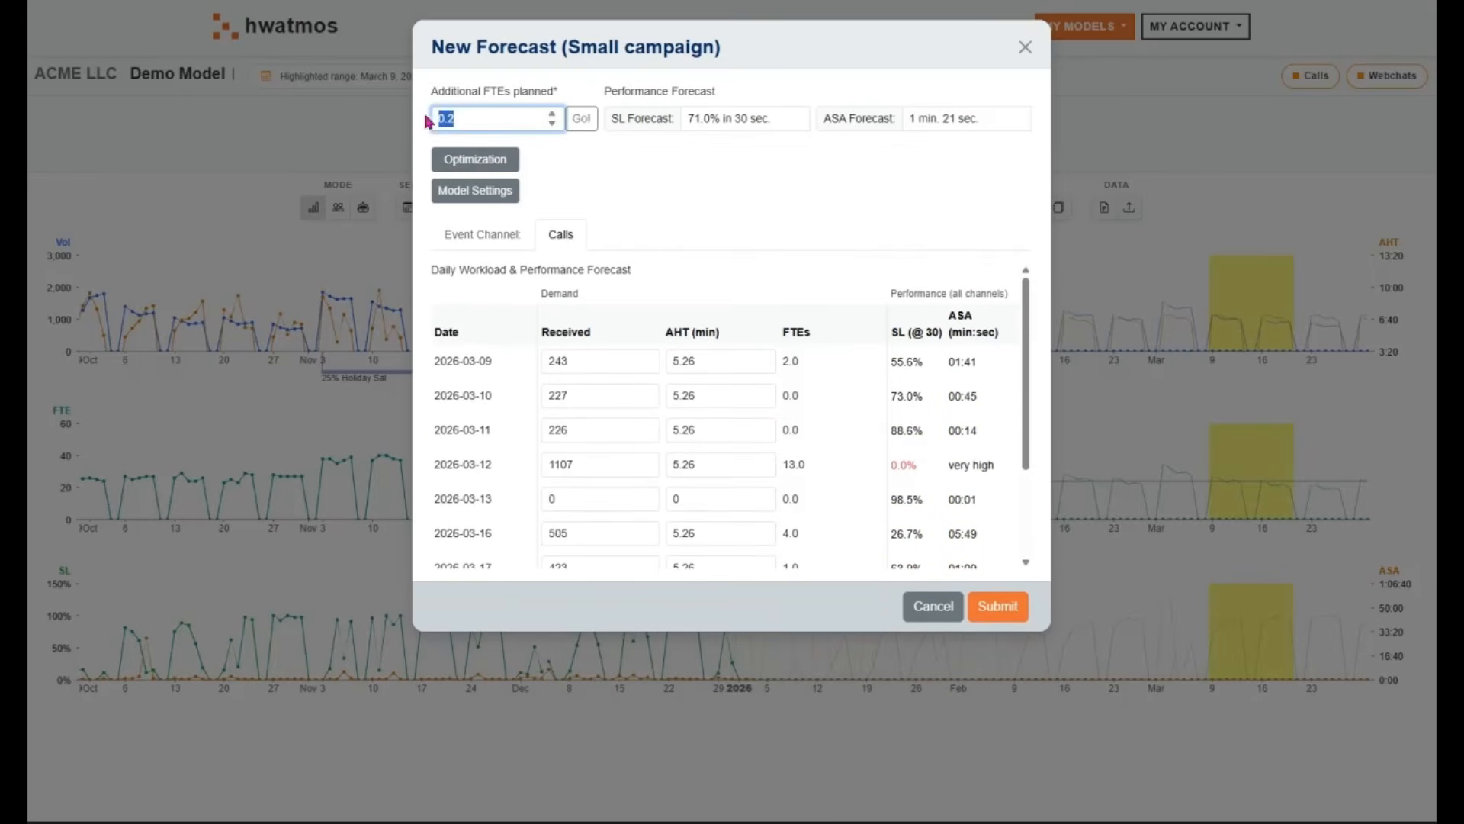
{"action": "left_click", "coordinate": [519, 118]}
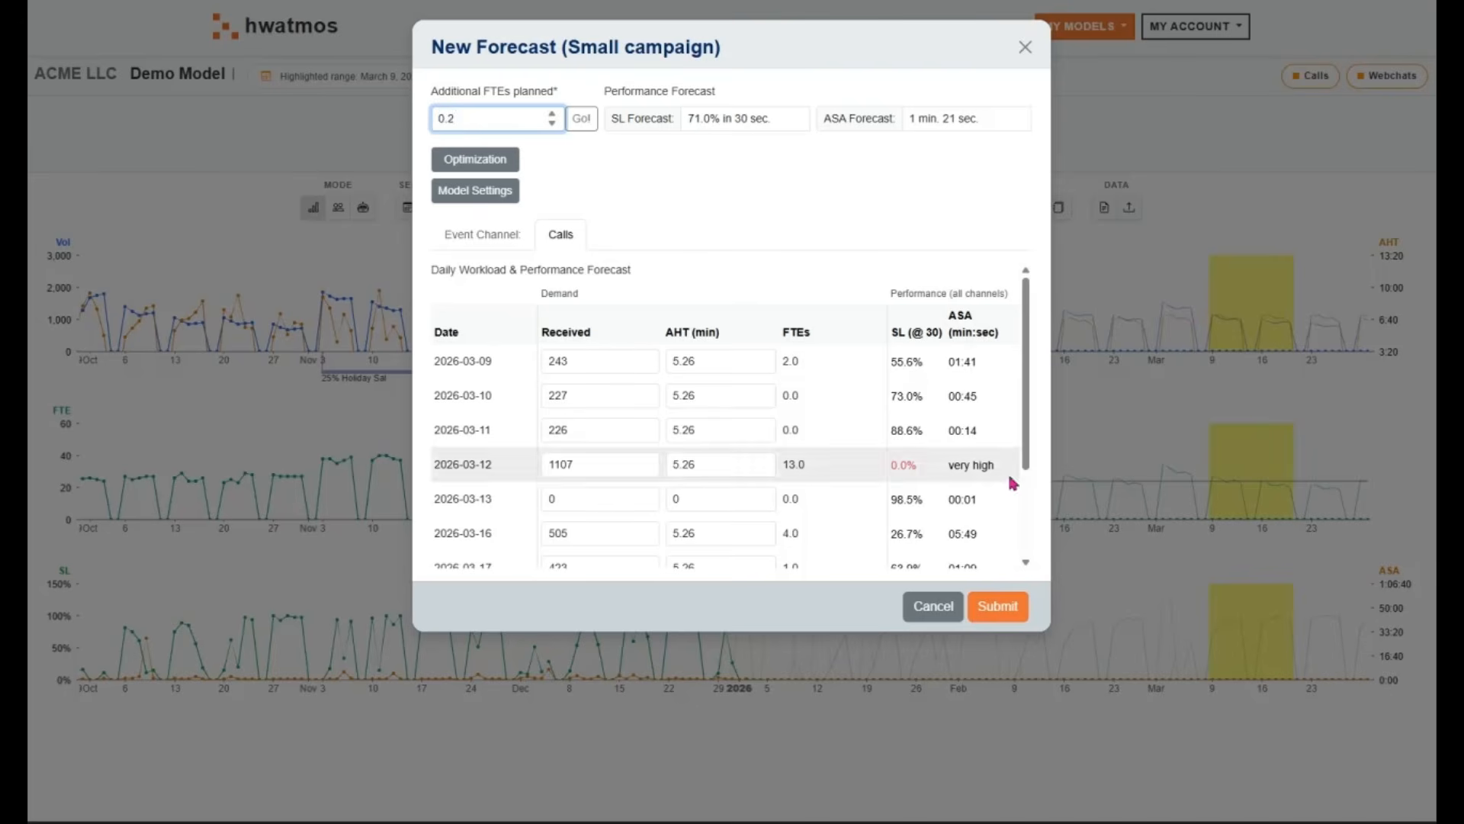
{"action": "left_click", "coordinate": [997, 606]}
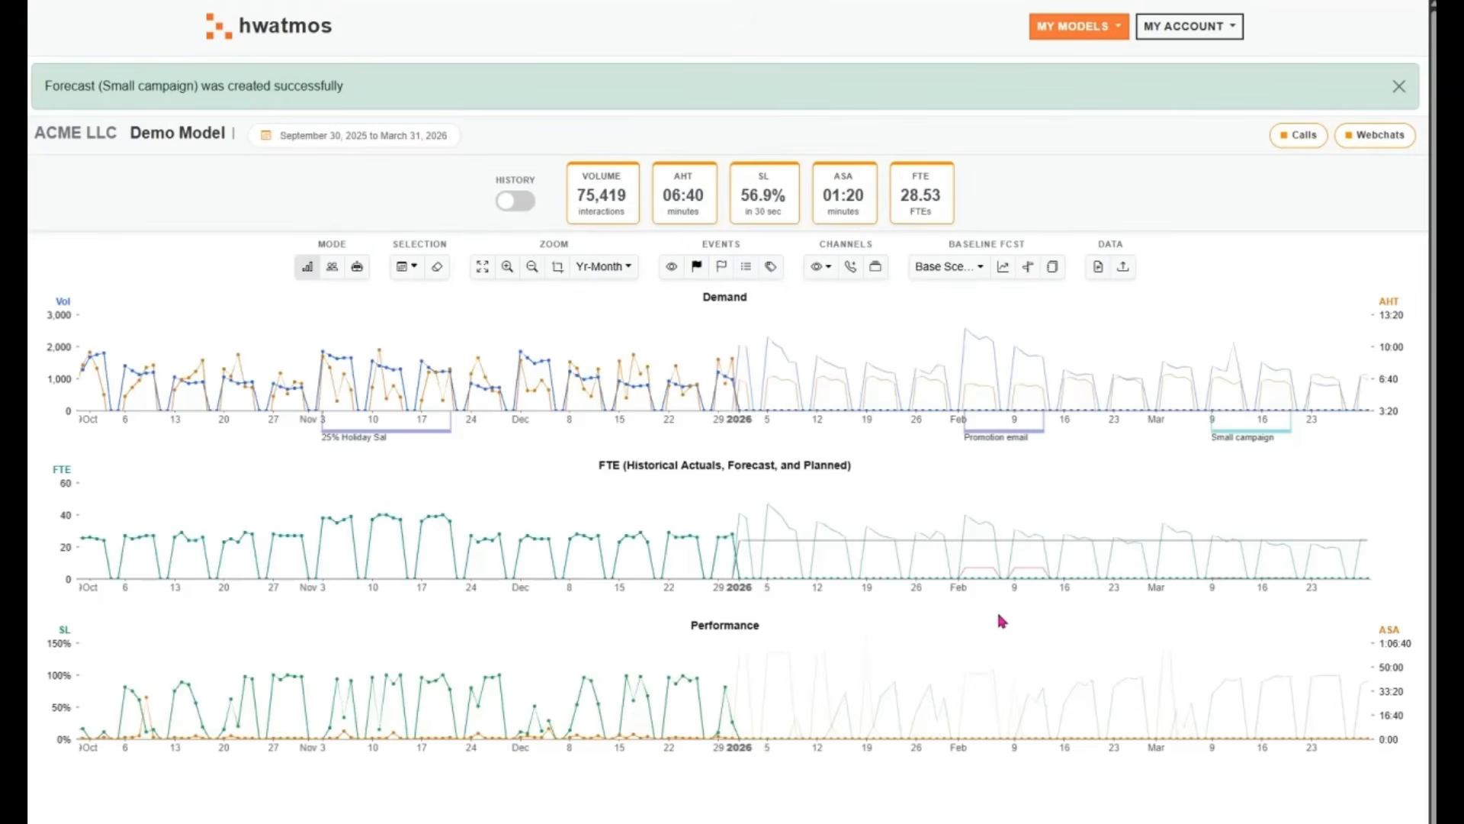
{"action": "left_click", "coordinate": [1400, 87]}
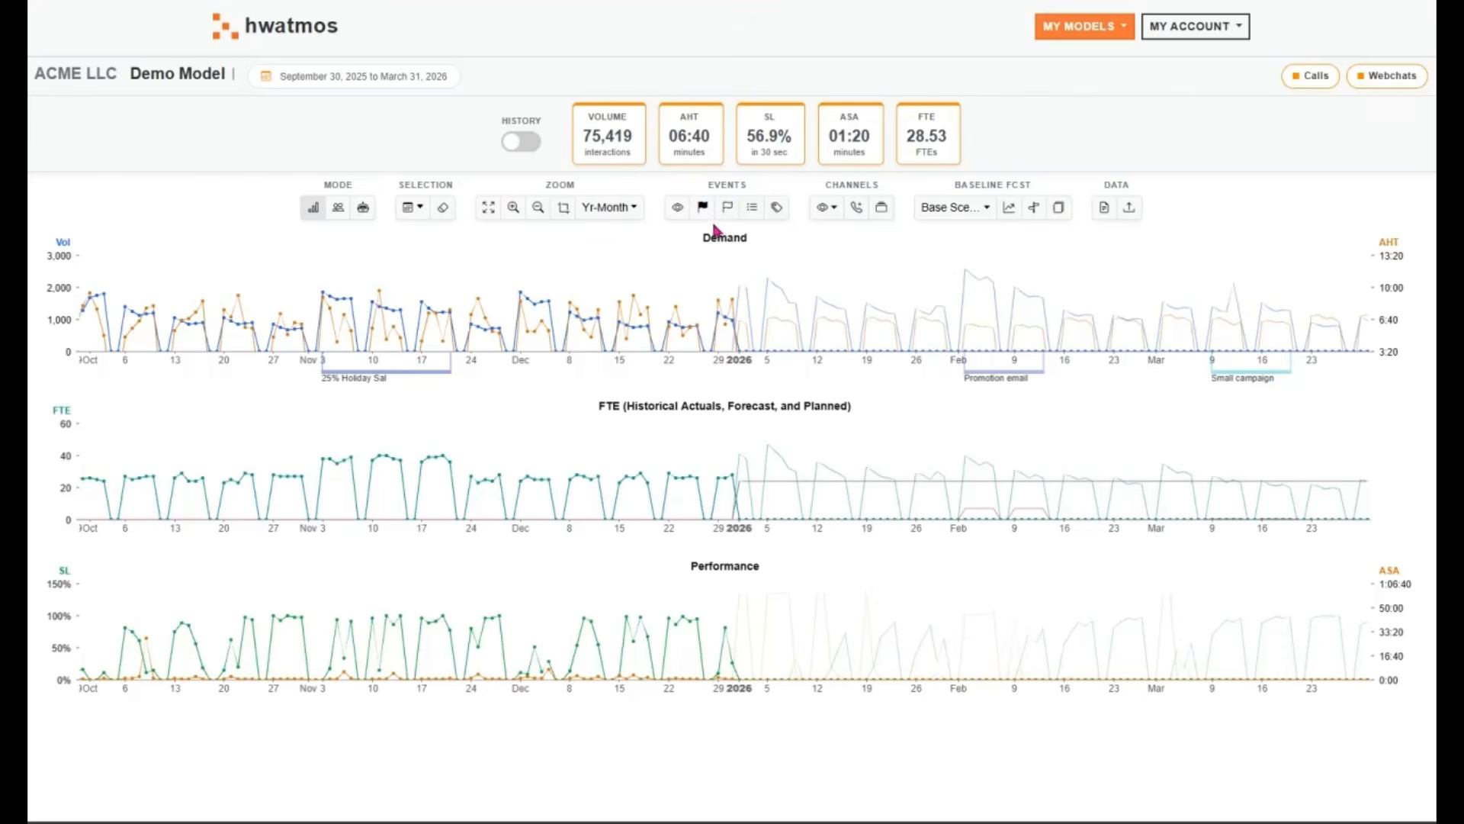
Compare the charts without and with the event data by hiding the events and showing them again
{"action": "left_click", "coordinate": [677, 207]}
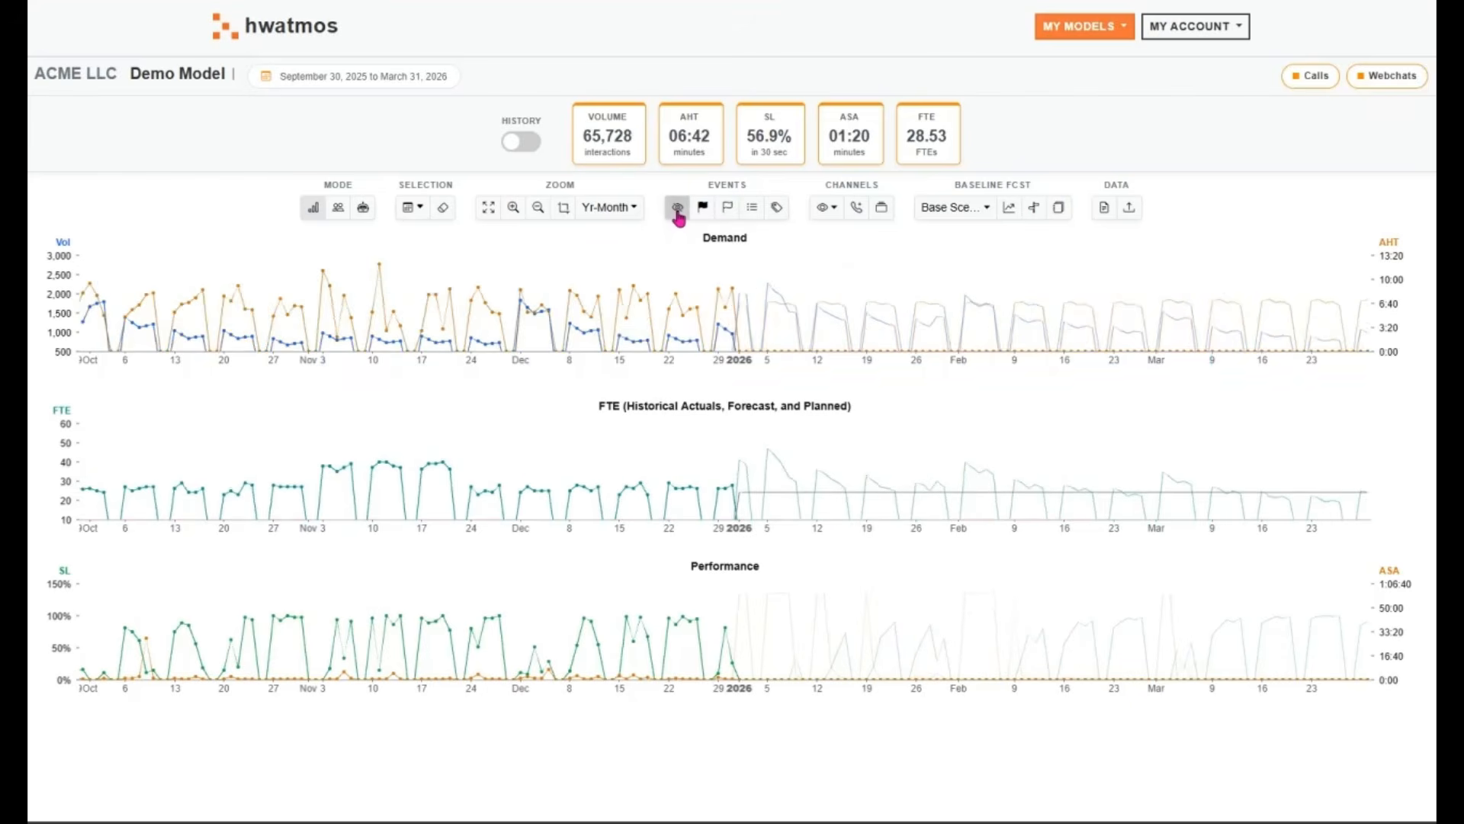
{"action": "left_click", "coordinate": [677, 207]}
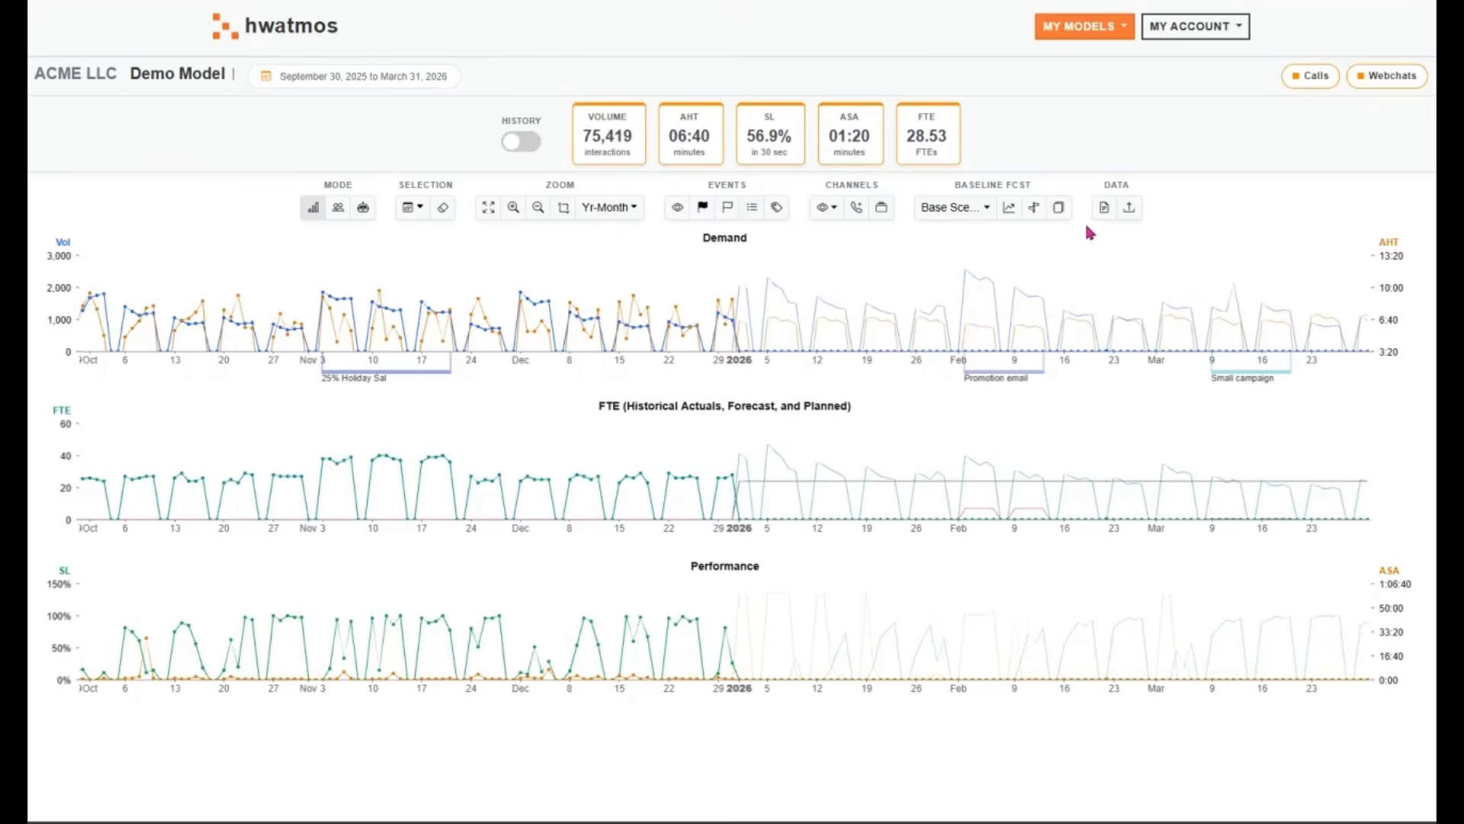
Generate a quarterly Q1 2026 report for the Base Scenario, named Q1 2026 Staffing Review
{"action": "left_click", "coordinate": [1104, 208]}
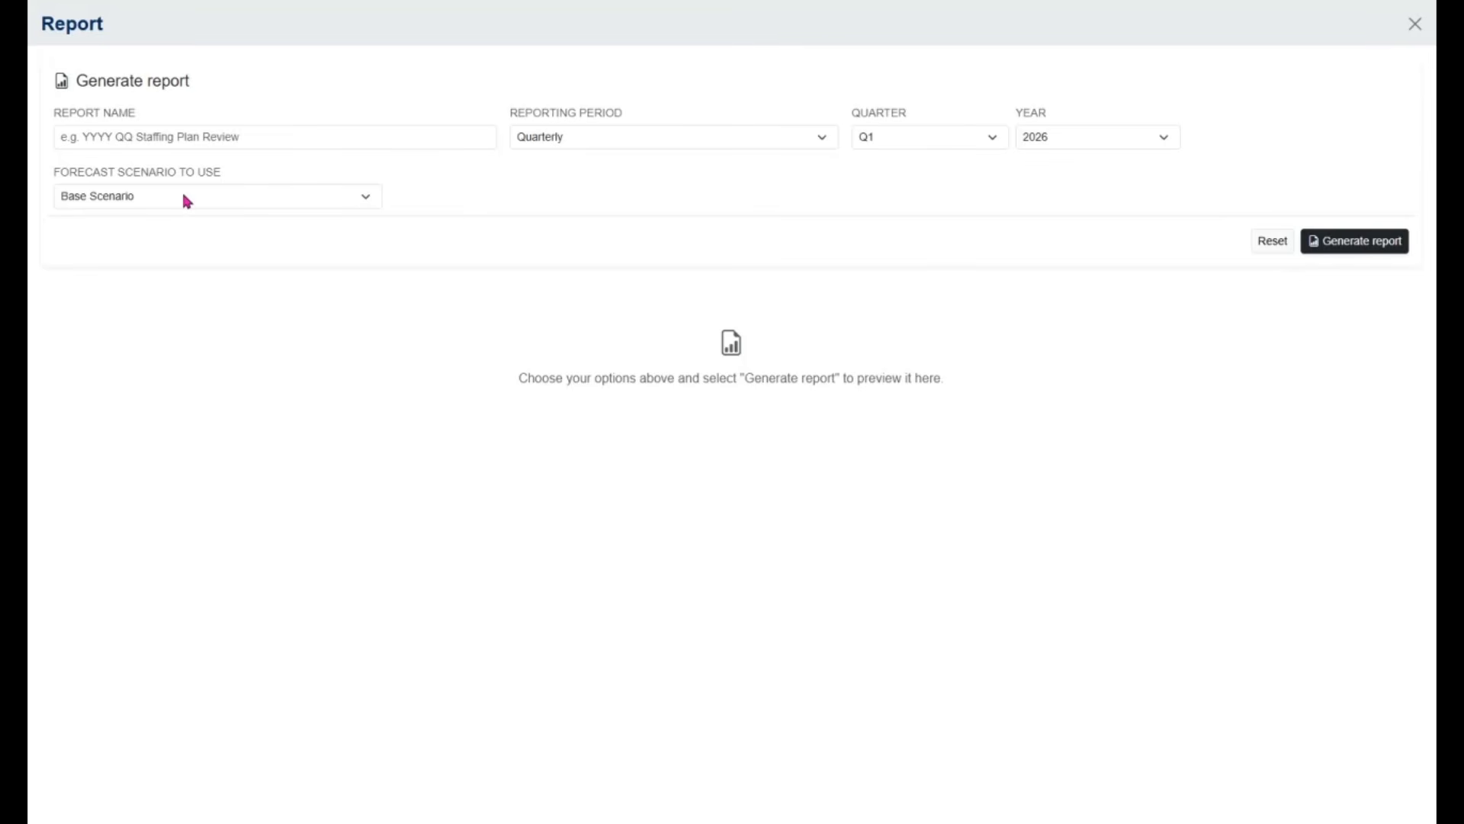
{"action": "left_click", "coordinate": [214, 138]}
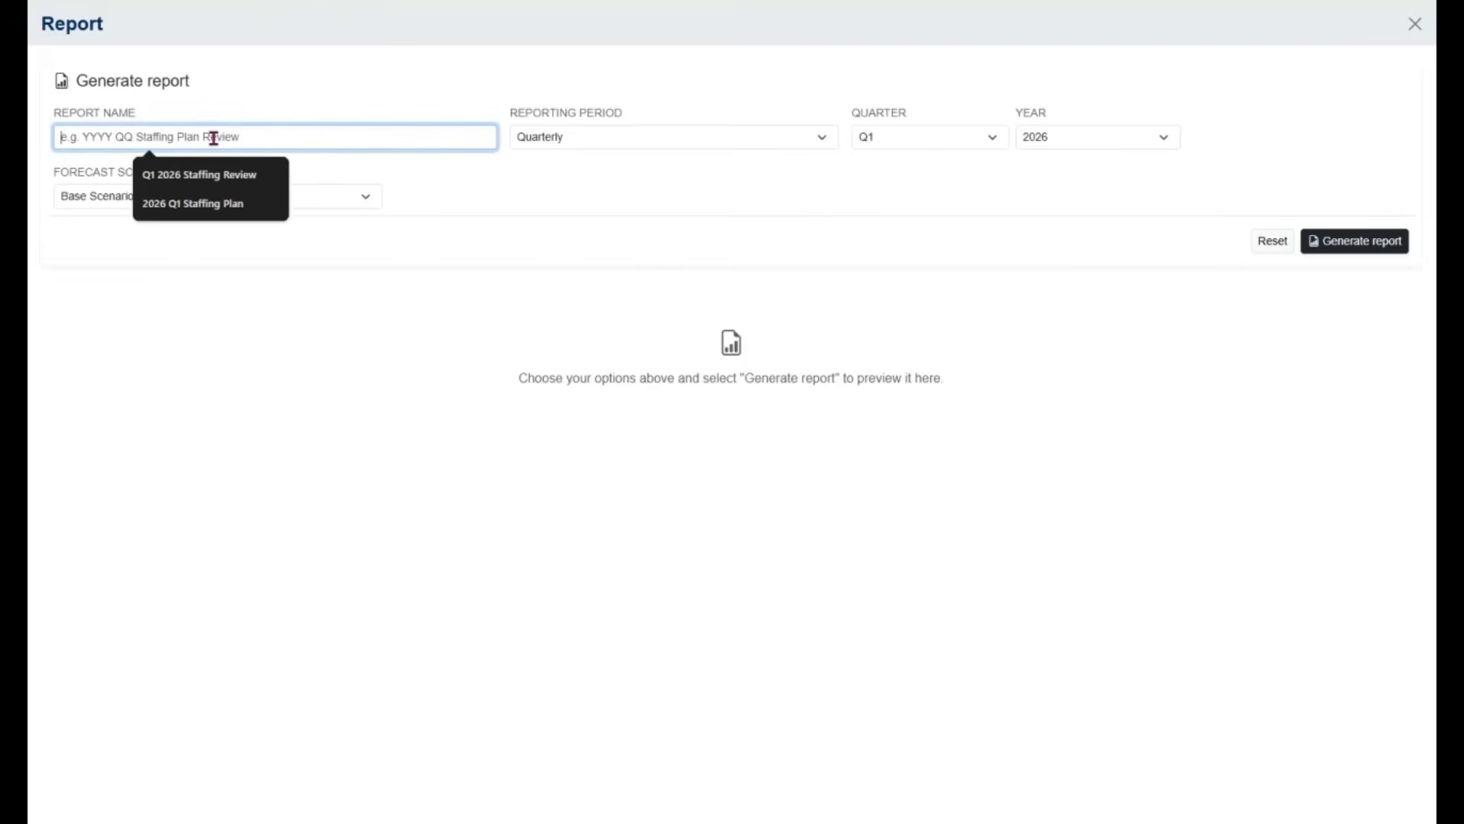
{"action": "left_click", "coordinate": [207, 176]}
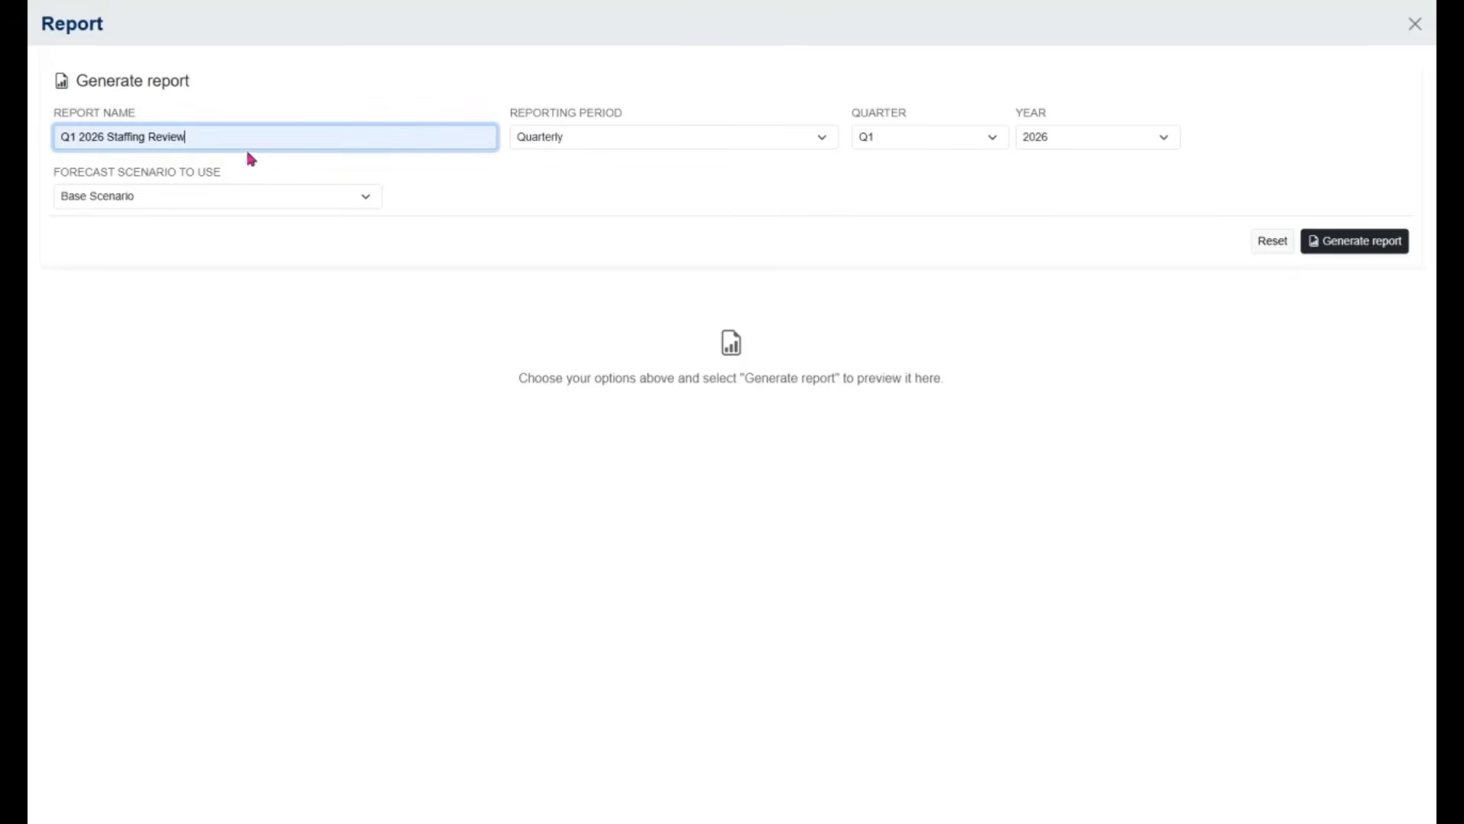
{"action": "left_click", "coordinate": [1399, 242]}
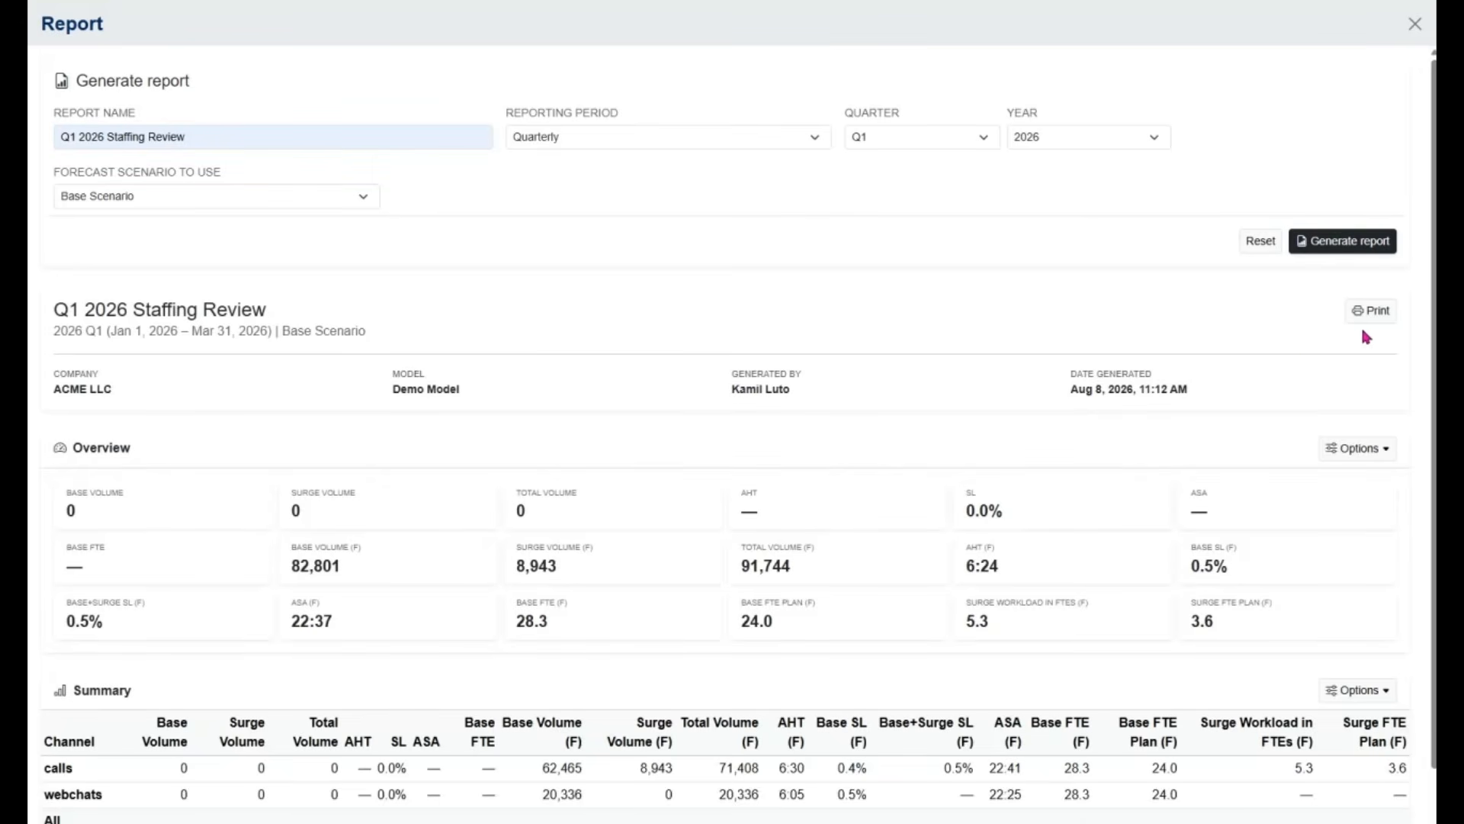
Hide the Base Volume, Surge Volume, Total Volume, AHT, SL, ASA and Base FTE figures in the report's Overview section
{"action": "left_click_drag", "start_coordinate": [1434, 263], "coordinate": [1434, 493]}
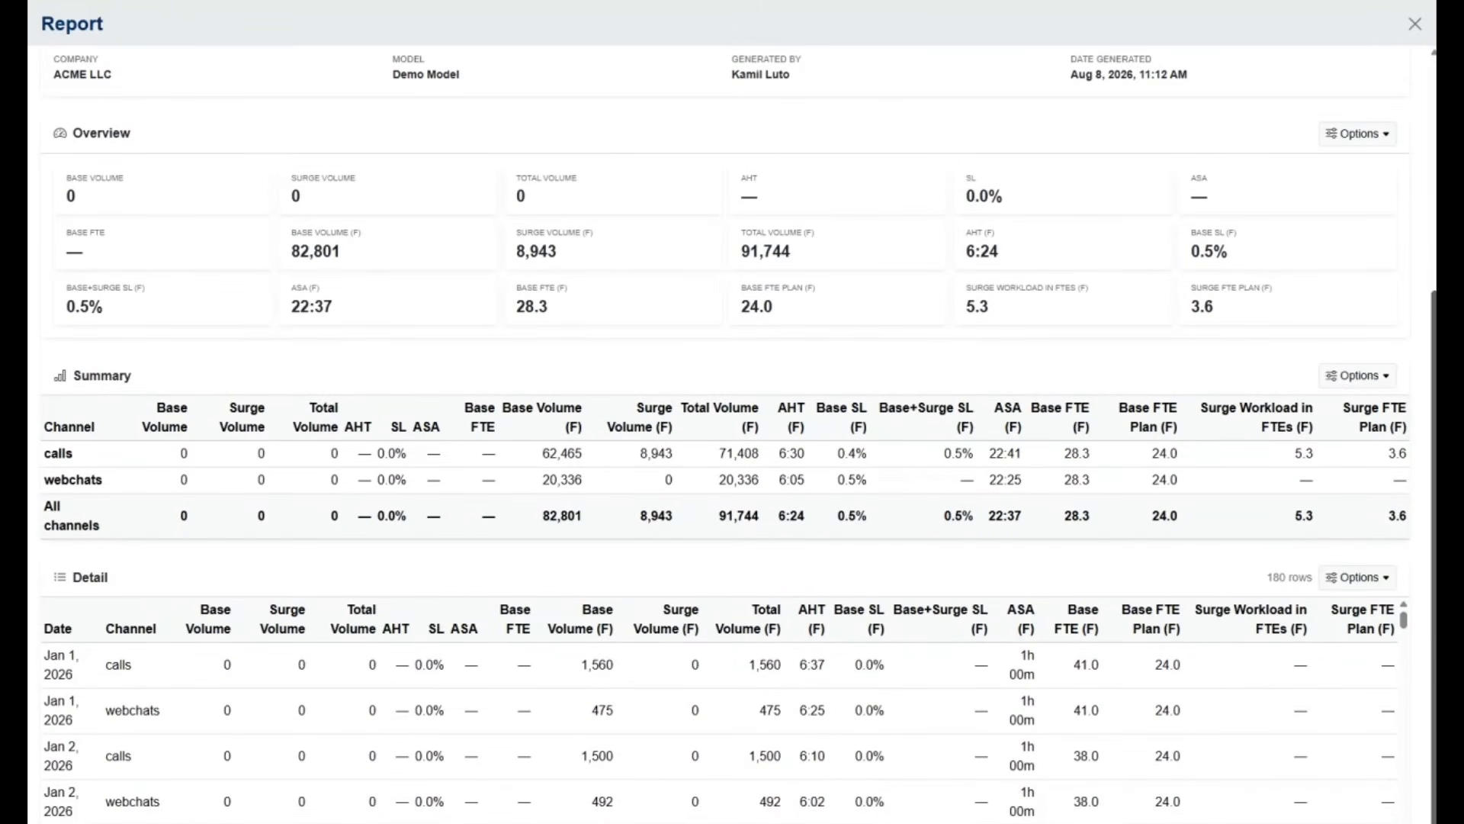
{"action": "left_click", "coordinate": [1386, 143]}
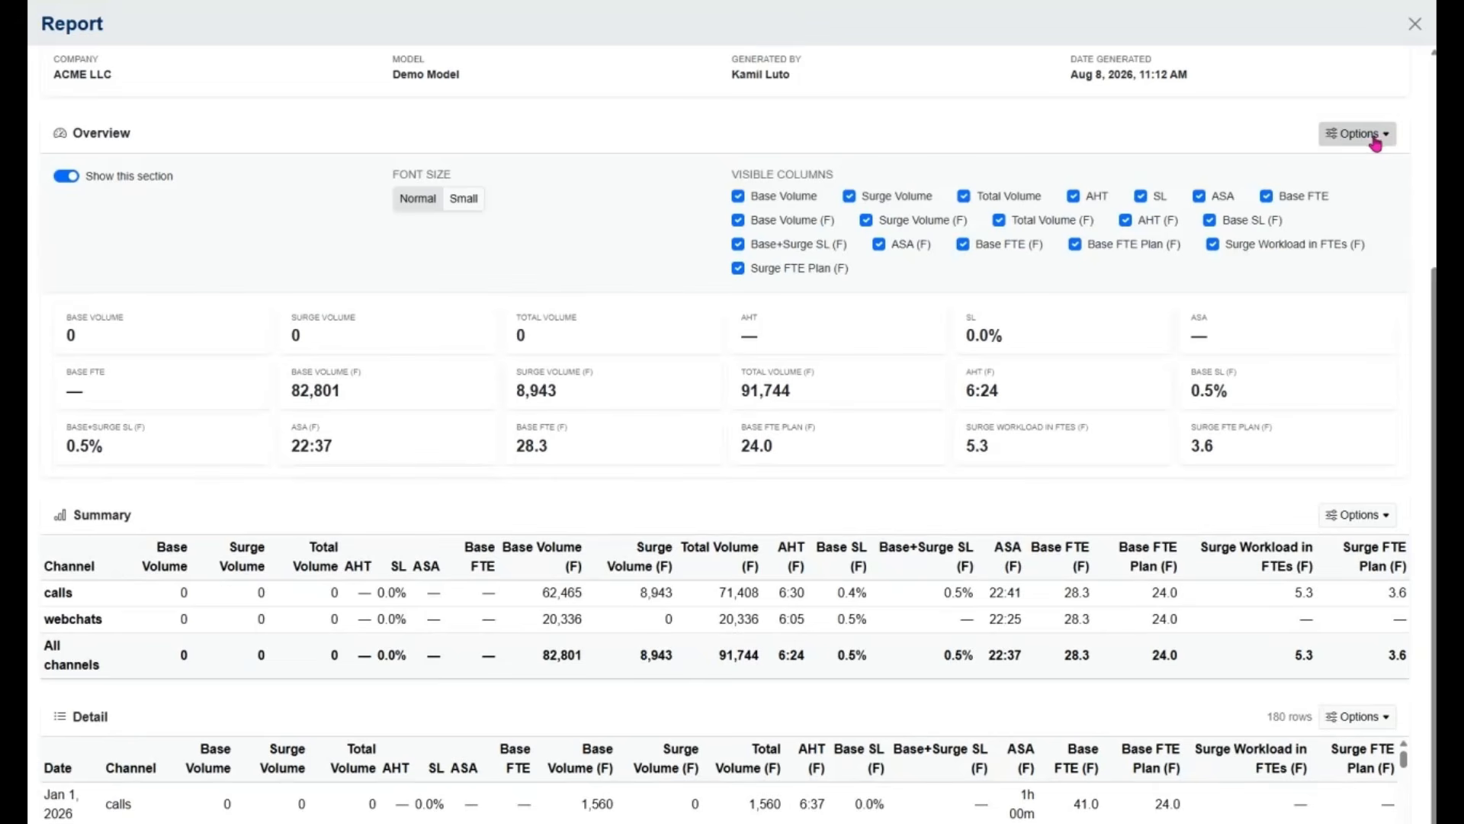
{"action": "left_click", "coordinate": [784, 200]}
{"action": "left_click", "coordinate": [877, 197]}
{"action": "left_click", "coordinate": [1022, 197]}
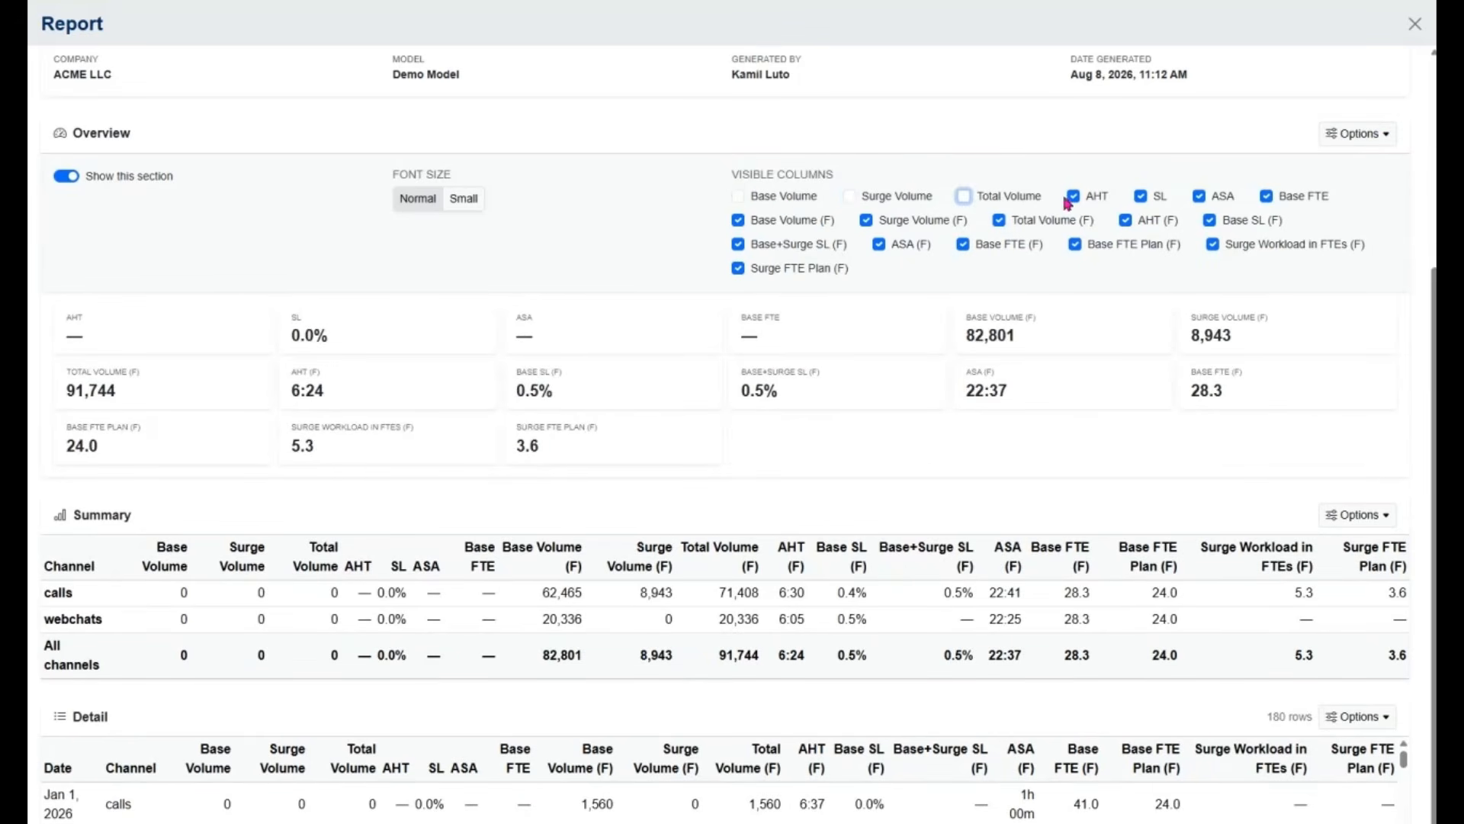
{"action": "left_click", "coordinate": [1072, 197]}
{"action": "left_click", "coordinate": [1142, 197]}
{"action": "left_click", "coordinate": [1200, 196]}
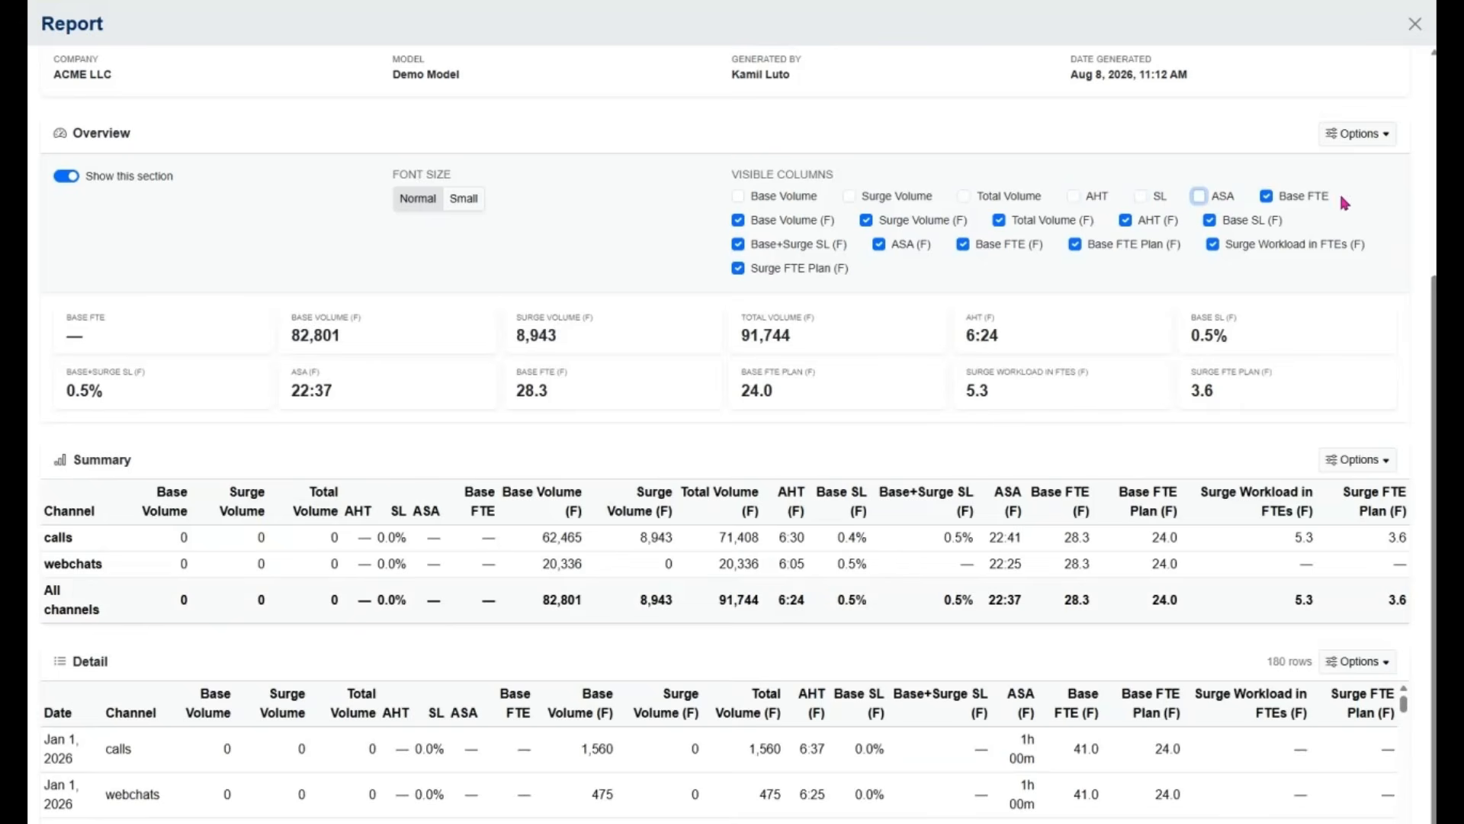
{"action": "left_click", "coordinate": [1303, 199]}
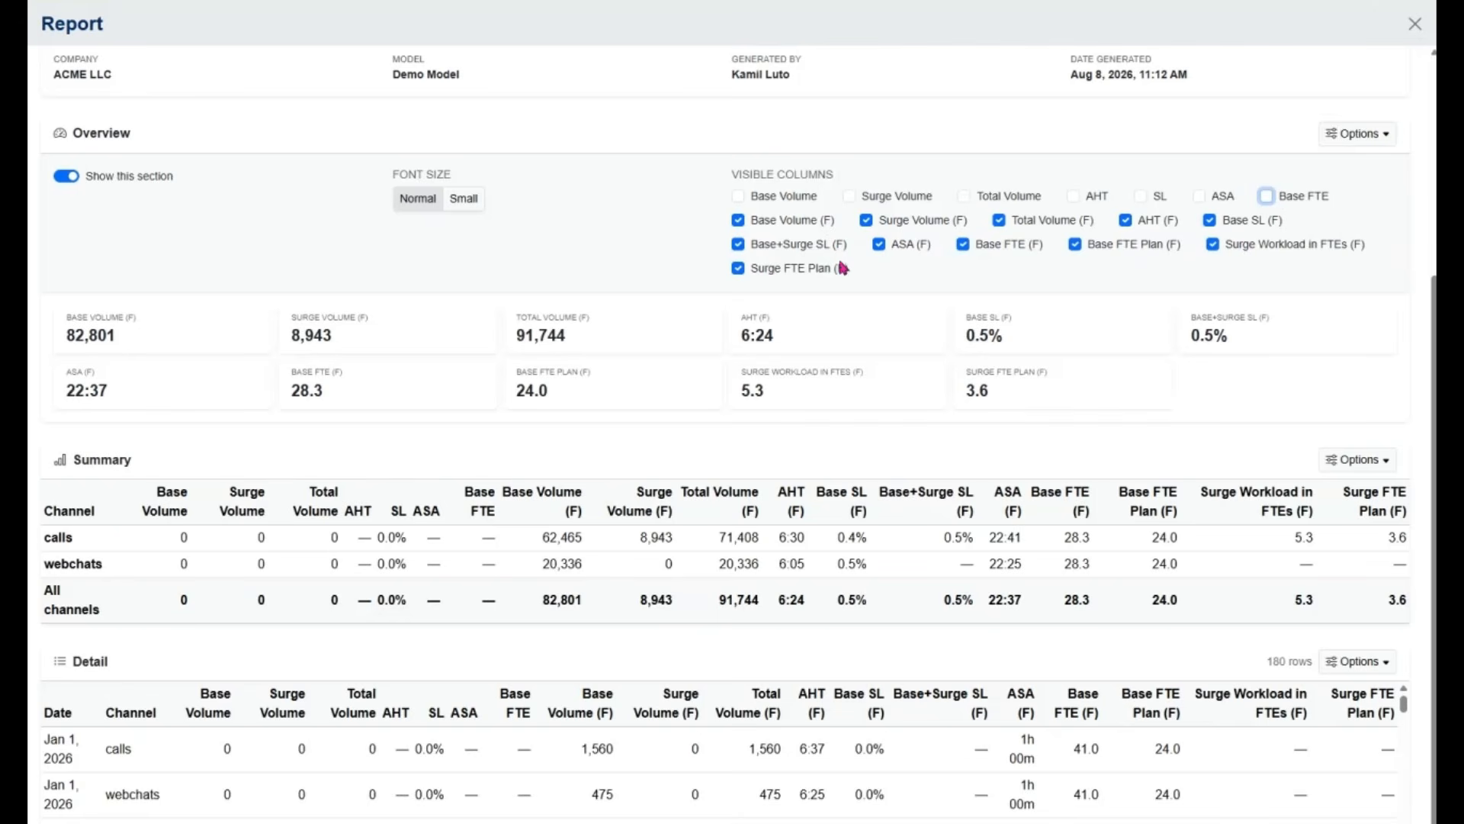
{"action": "left_click", "coordinate": [1365, 134]}
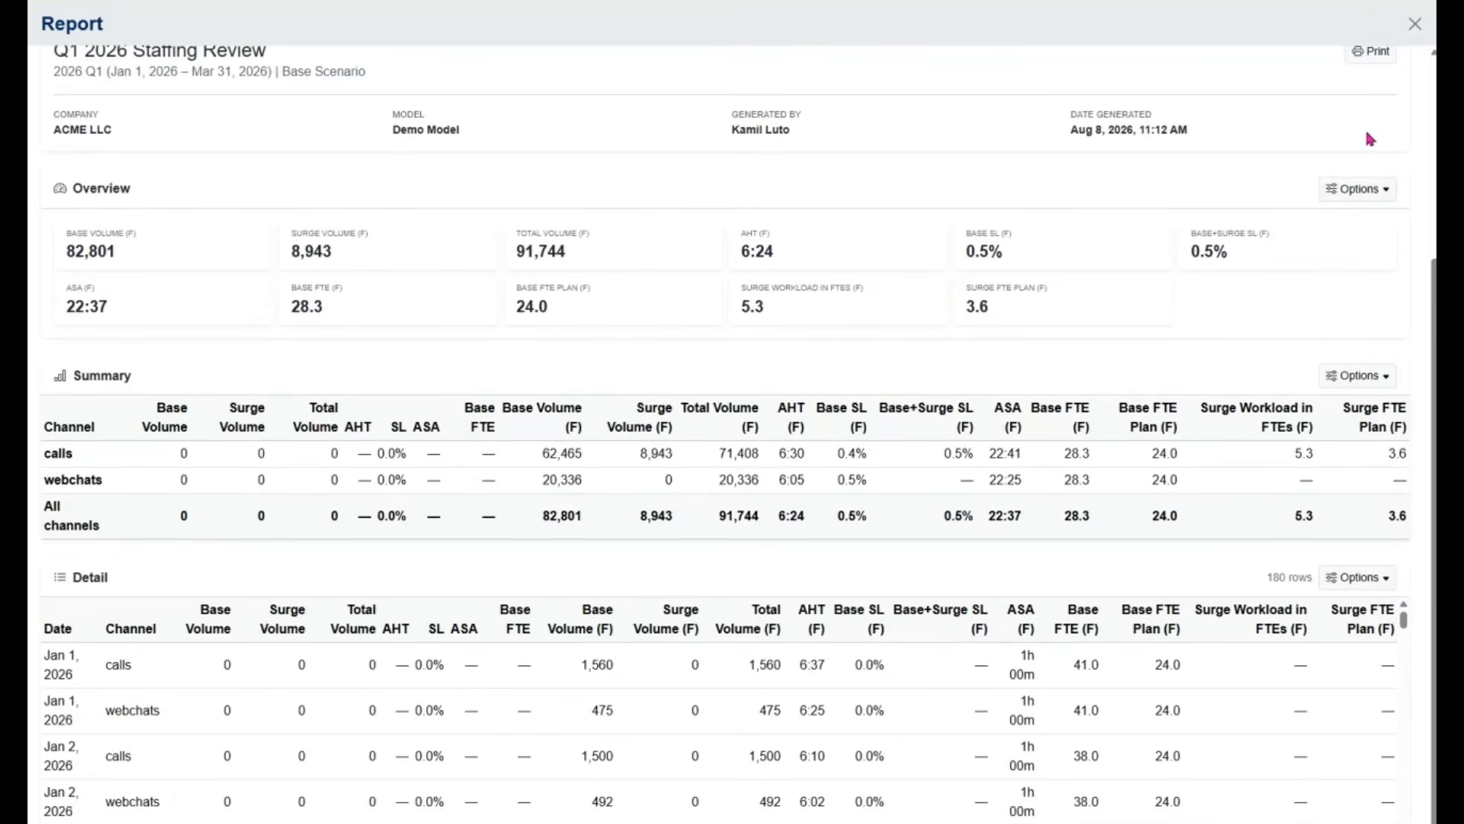
Hide the Base Volume, Surge Volume, Total Volume, AHT, SL, ASA and Base FTE columns in the Summary table
{"action": "left_click", "coordinate": [1388, 379]}
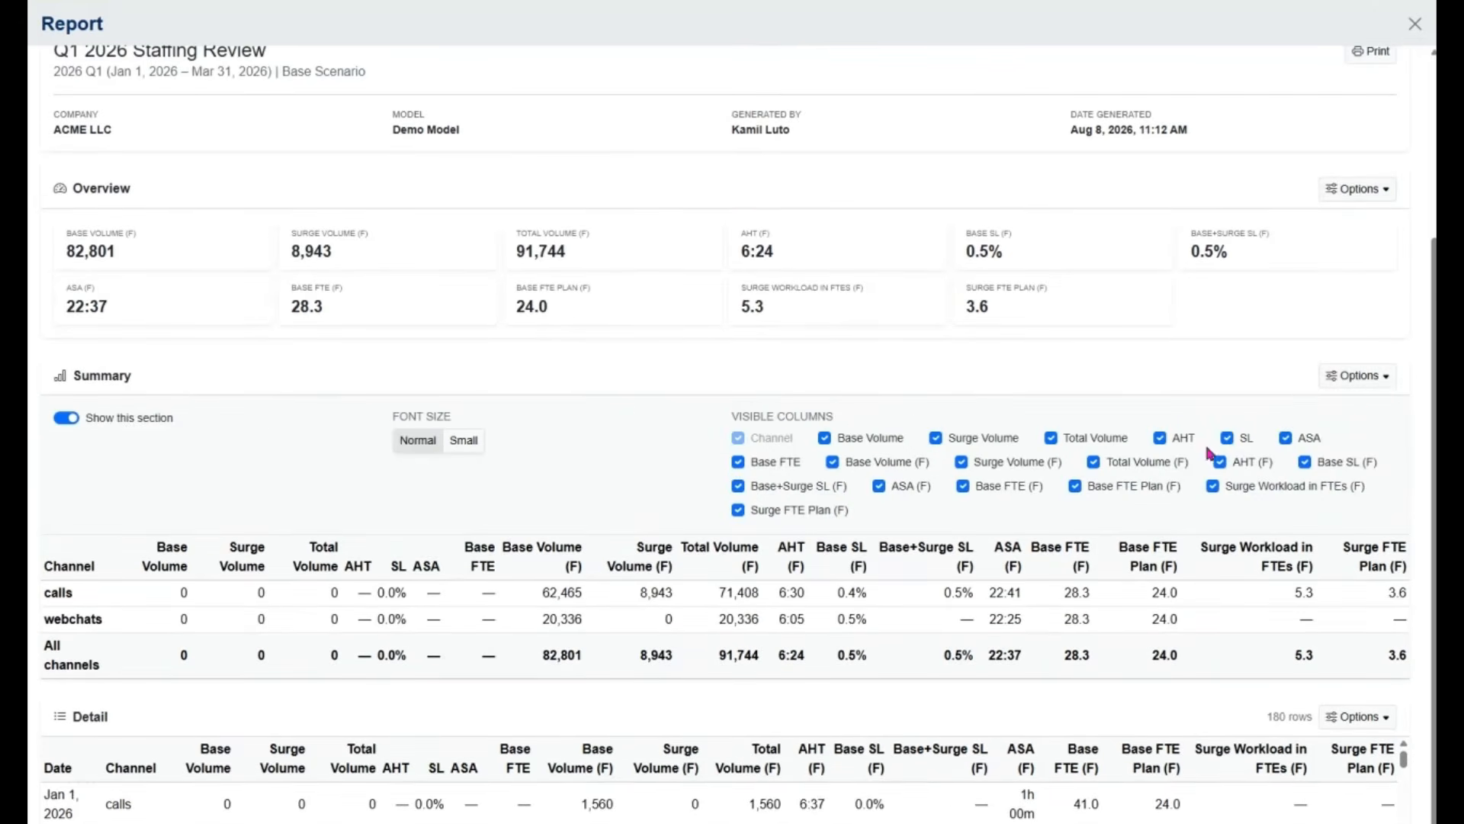
{"action": "left_click", "coordinate": [860, 447]}
{"action": "left_click", "coordinate": [990, 437]}
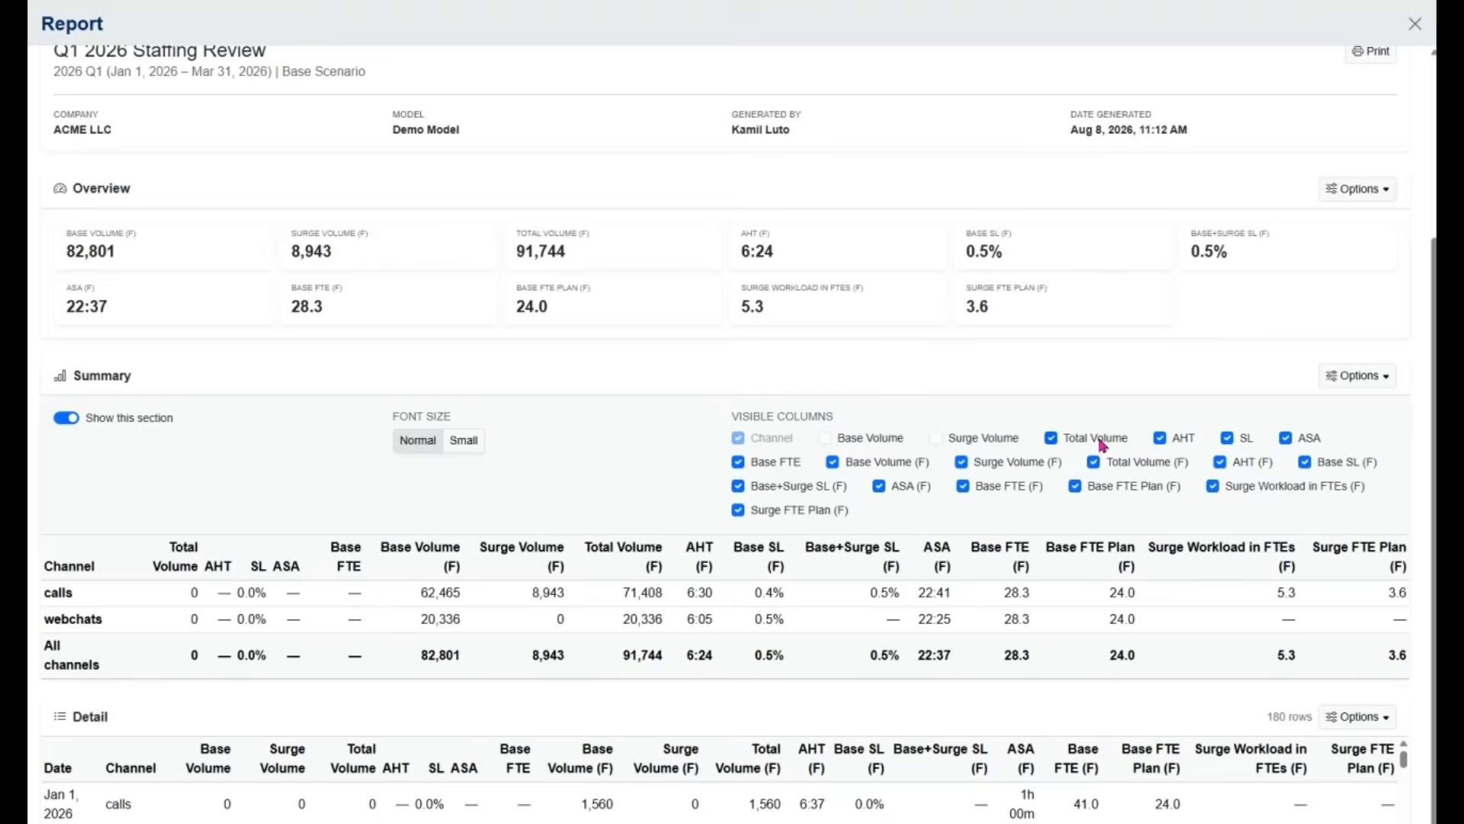
{"action": "left_click", "coordinate": [1105, 437]}
{"action": "left_click", "coordinate": [1227, 438]}
{"action": "left_click", "coordinate": [1286, 437]}
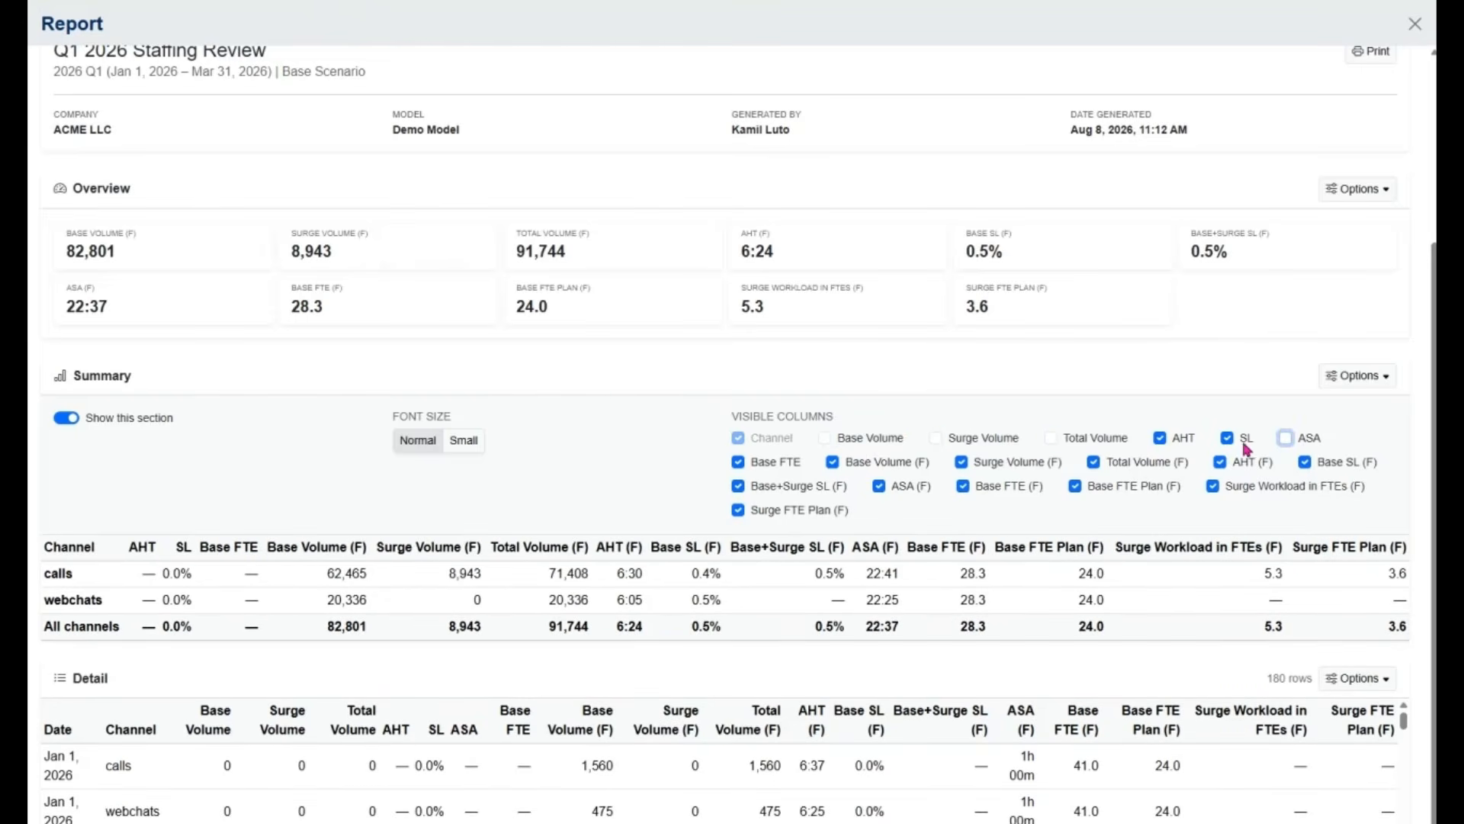
{"action": "left_click", "coordinate": [1185, 440]}
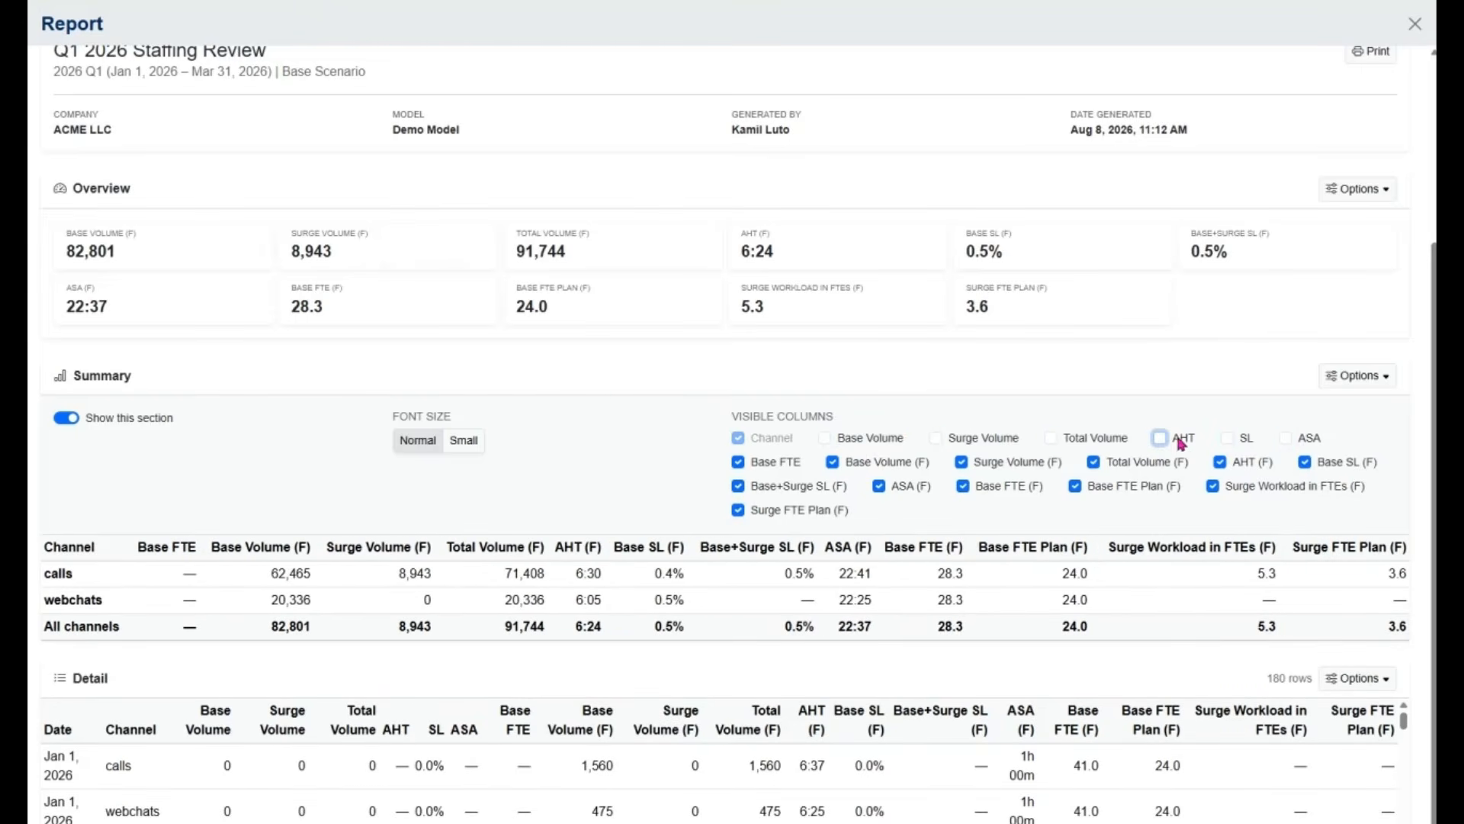
{"action": "left_click", "coordinate": [774, 465]}
{"action": "left_click", "coordinate": [1356, 375]}
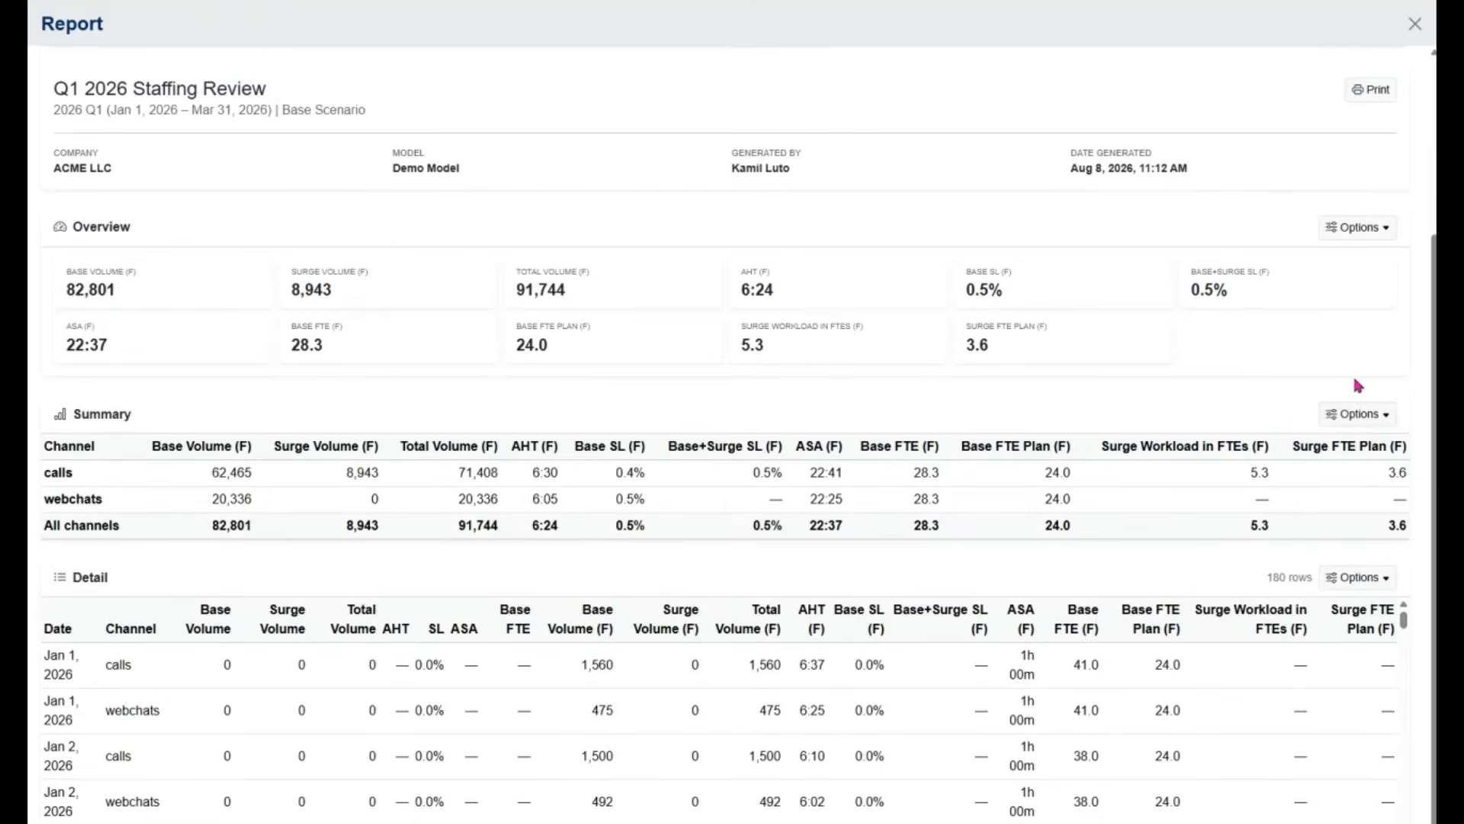
Hide the Base Volume, Surge Volume, Total Volume, AHT, SL, ASA and Base FTE columns in the Detail table
{"action": "left_click", "coordinate": [1379, 577]}
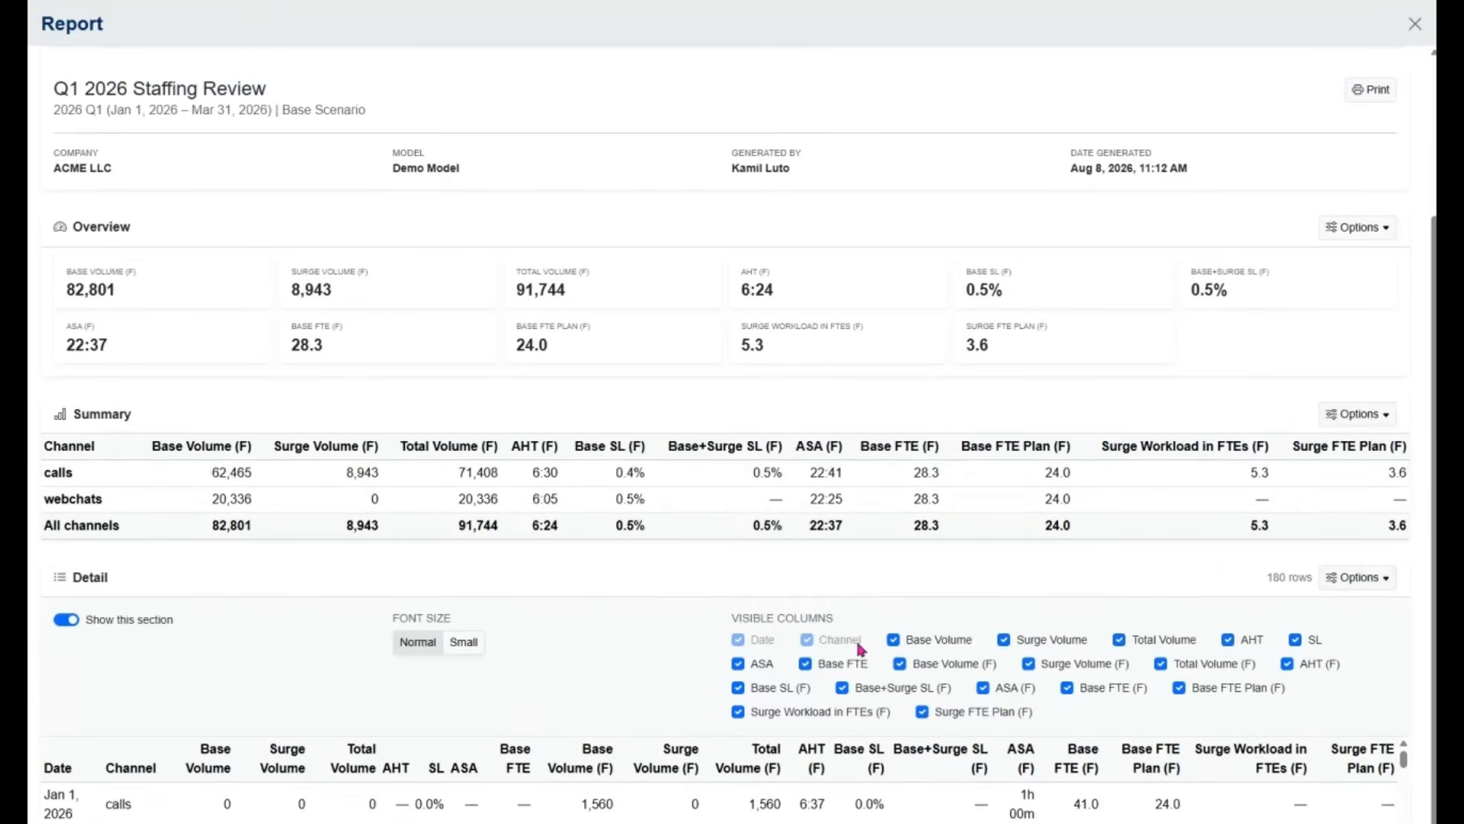
{"action": "left_click", "coordinate": [922, 645]}
{"action": "left_click", "coordinate": [1031, 642]}
{"action": "left_click", "coordinate": [1135, 640]}
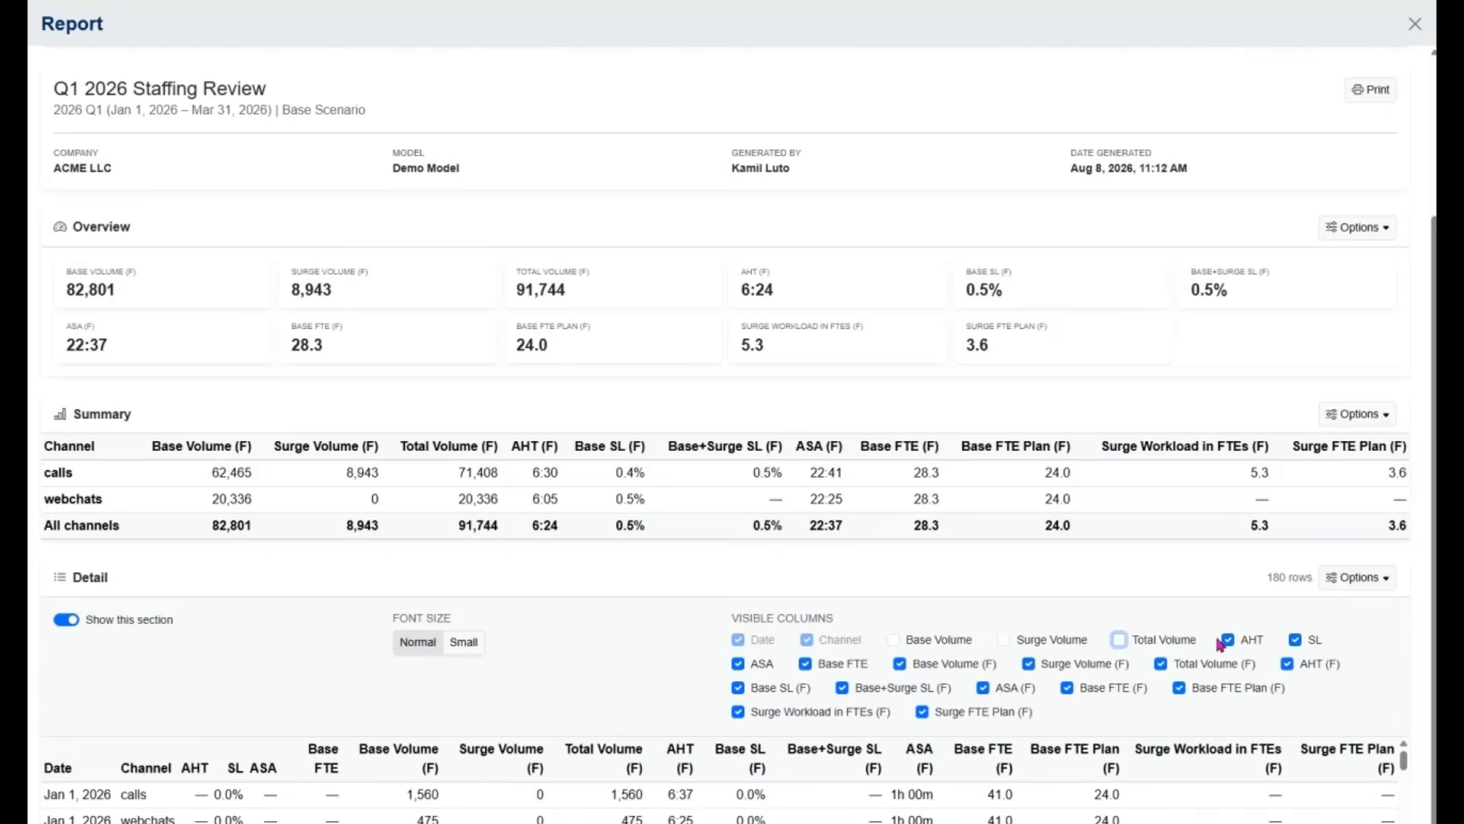
{"action": "left_click", "coordinate": [1295, 641]}
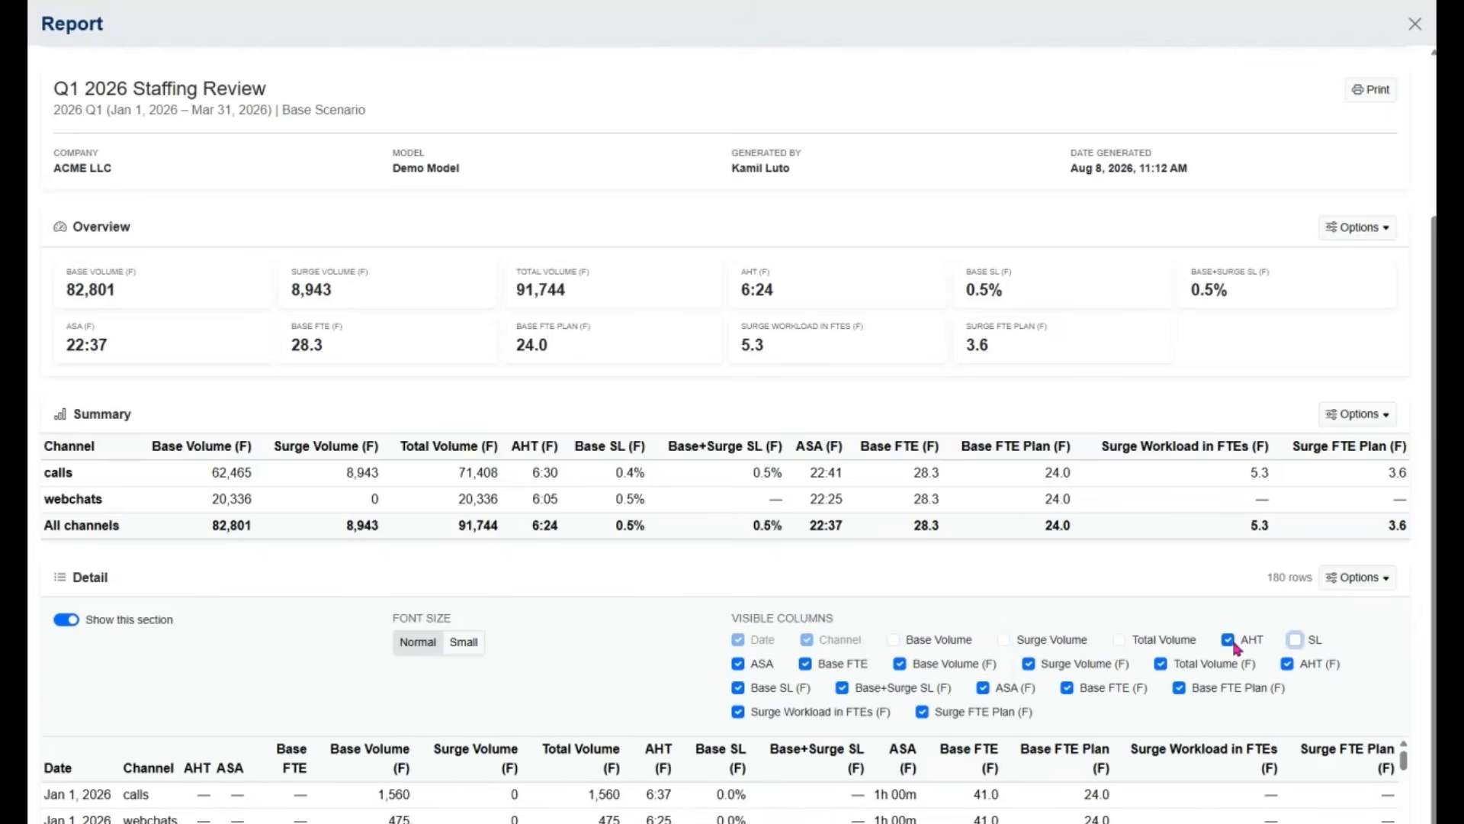
{"action": "left_click", "coordinate": [1227, 641]}
{"action": "left_click", "coordinate": [806, 664]}
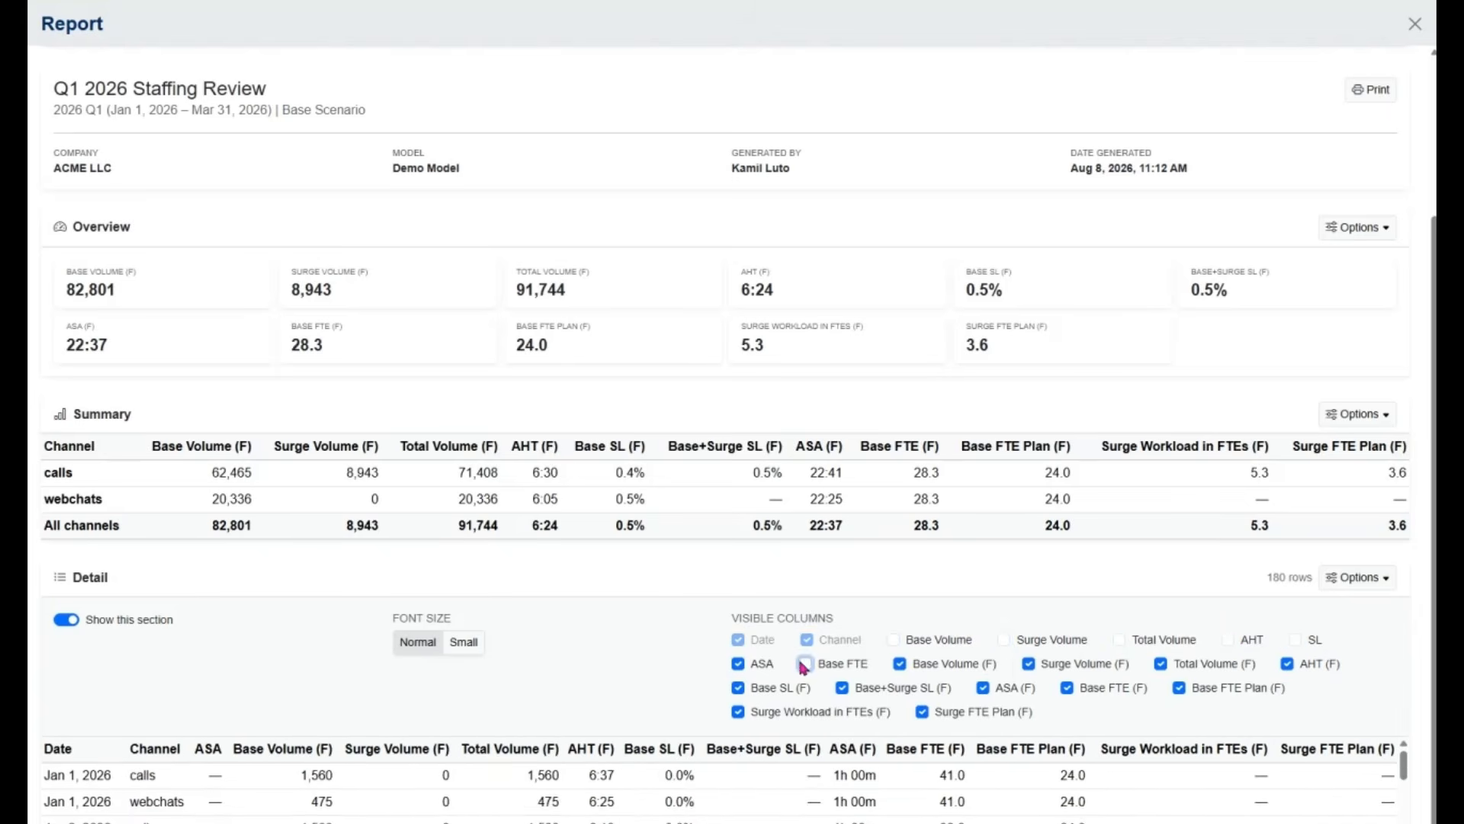
{"action": "left_click", "coordinate": [738, 664]}
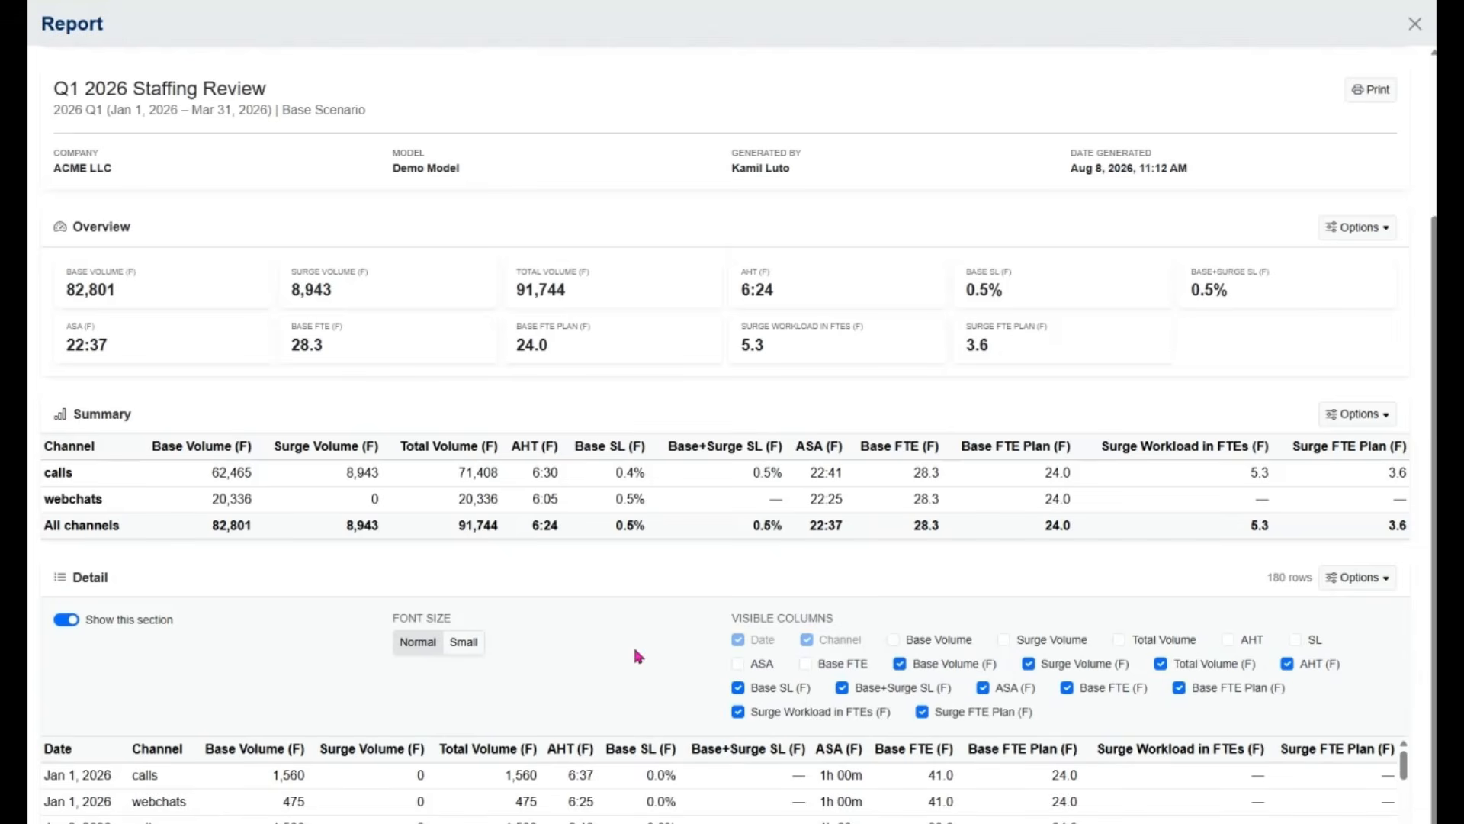
Set the Detail section's font size to Small and turn off showing that section in the report
{"action": "left_click", "coordinate": [458, 646]}
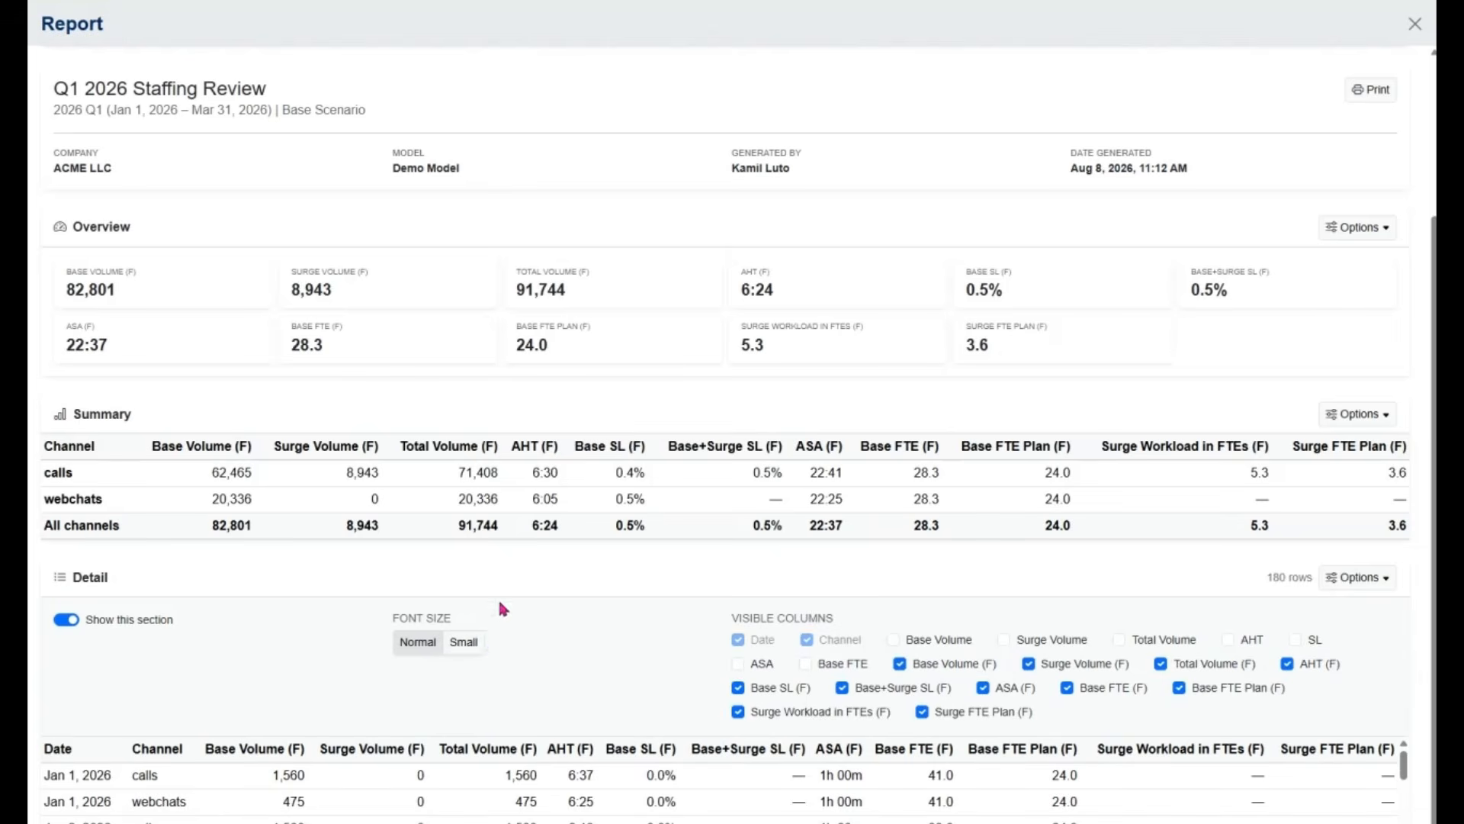
{"action": "left_click", "coordinate": [467, 652]}
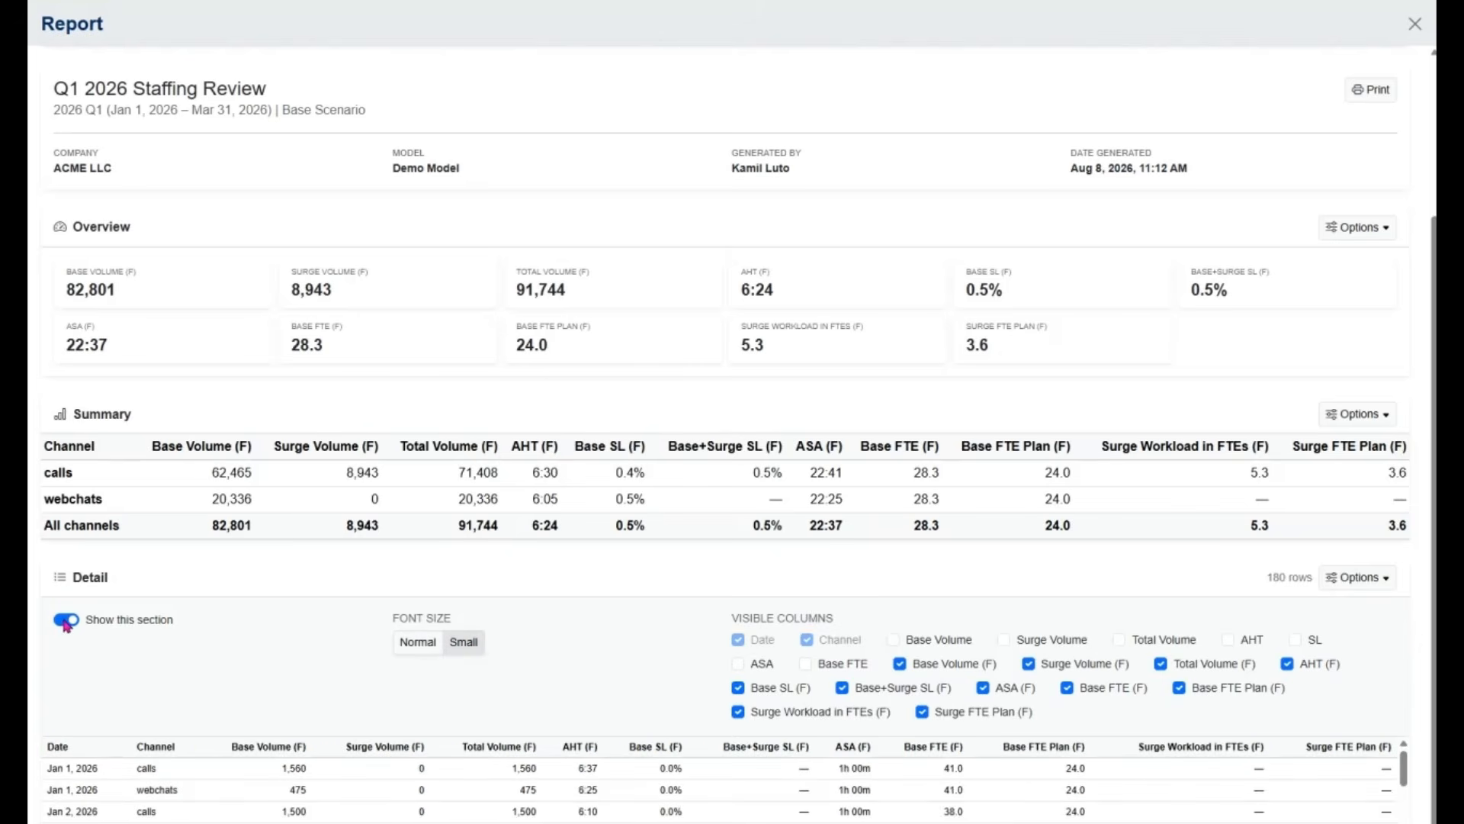
{"action": "scroll", "coordinate": [66, 625], "scroll_direction": "up", "scroll_amount": 3}
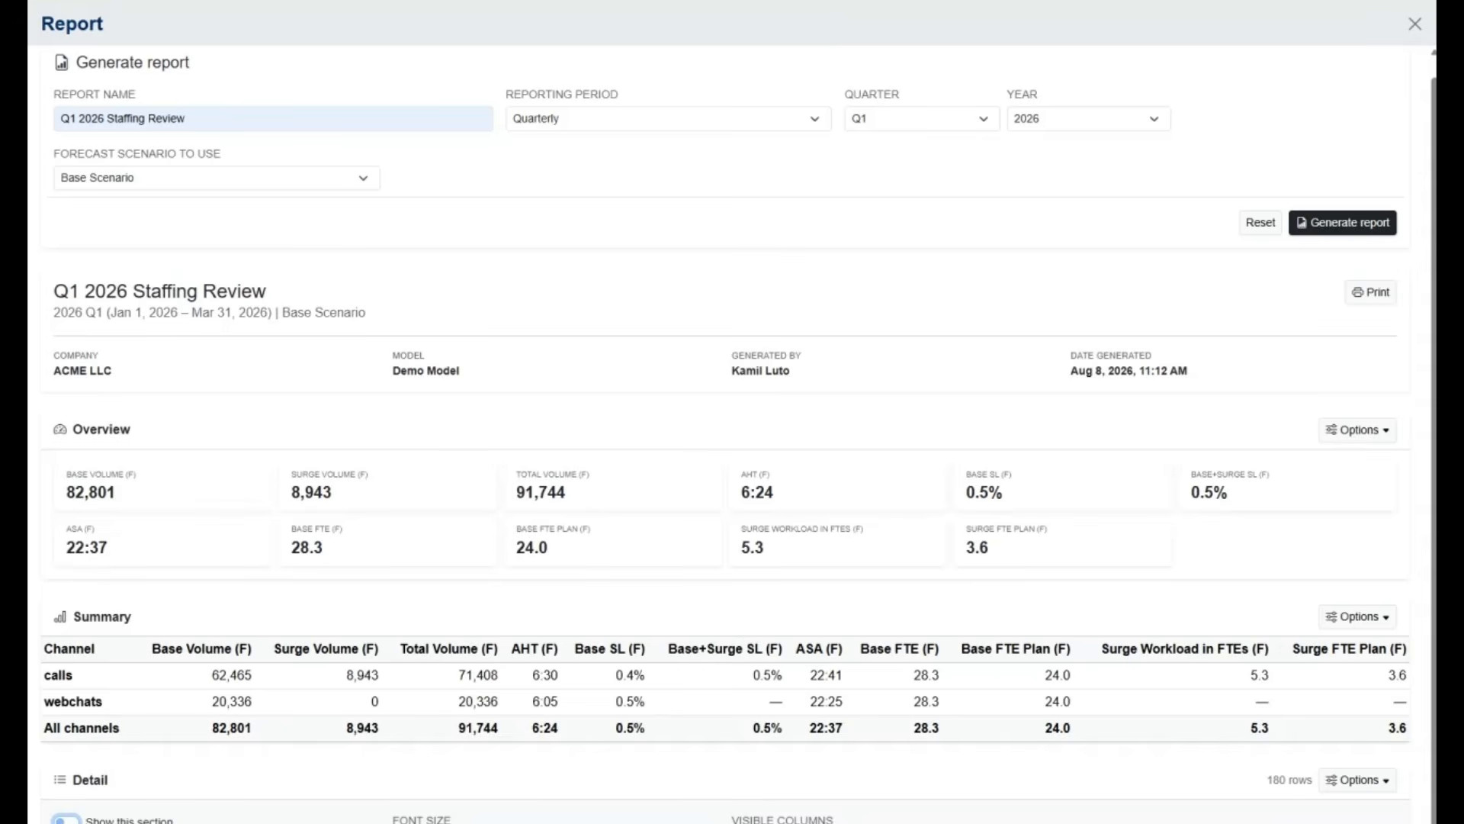
Set the Summary section's font size to Small, keep the section shown, and collapse the Summary and Detail display options
{"action": "left_click", "coordinate": [1351, 627]}
{"action": "left_click", "coordinate": [63, 661]}
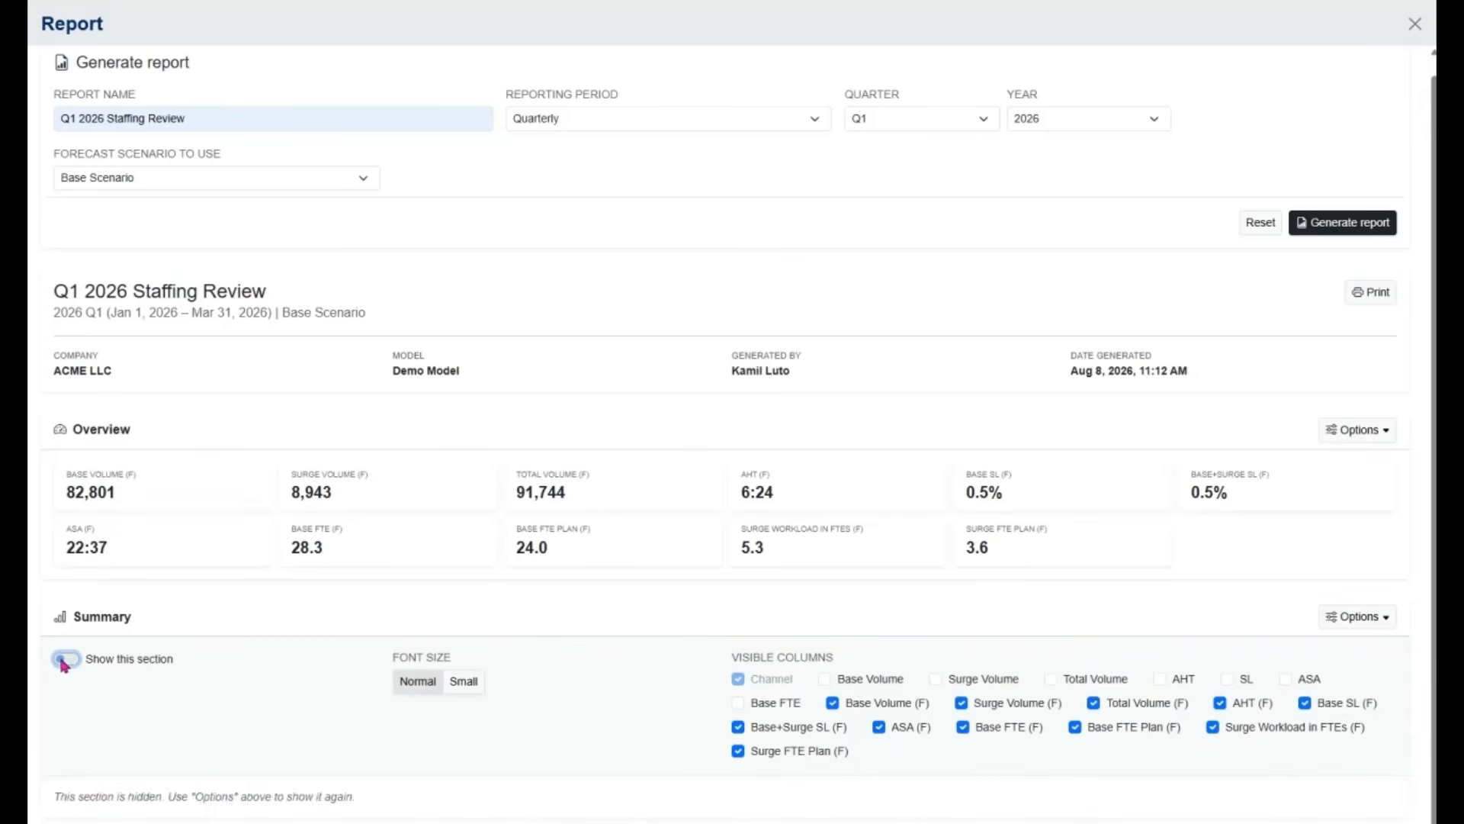
{"action": "left_click", "coordinate": [63, 660]}
{"action": "left_click", "coordinate": [462, 681]}
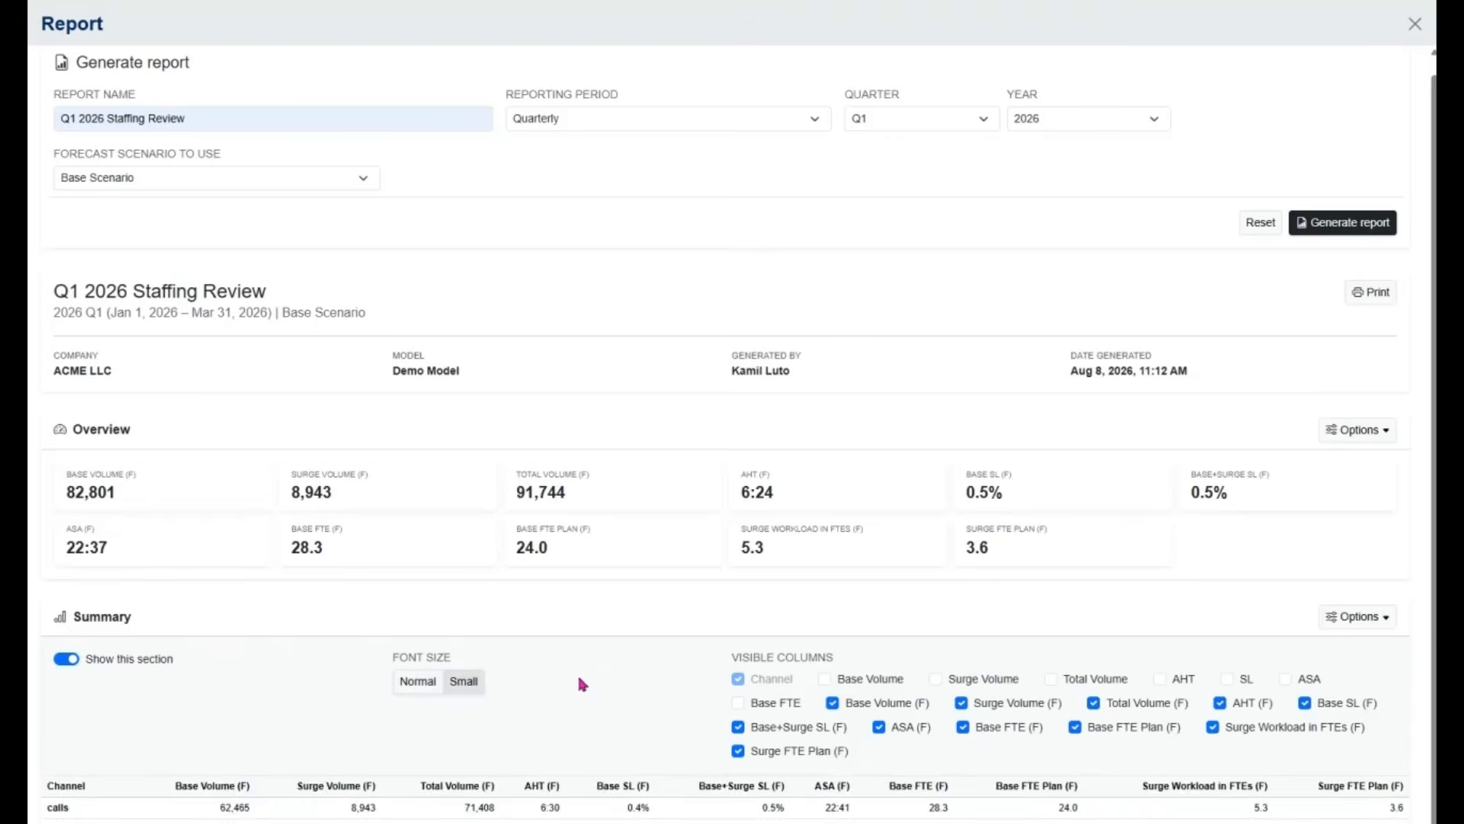
{"action": "left_click", "coordinate": [1359, 622]}
{"action": "left_click", "coordinate": [1375, 785]}
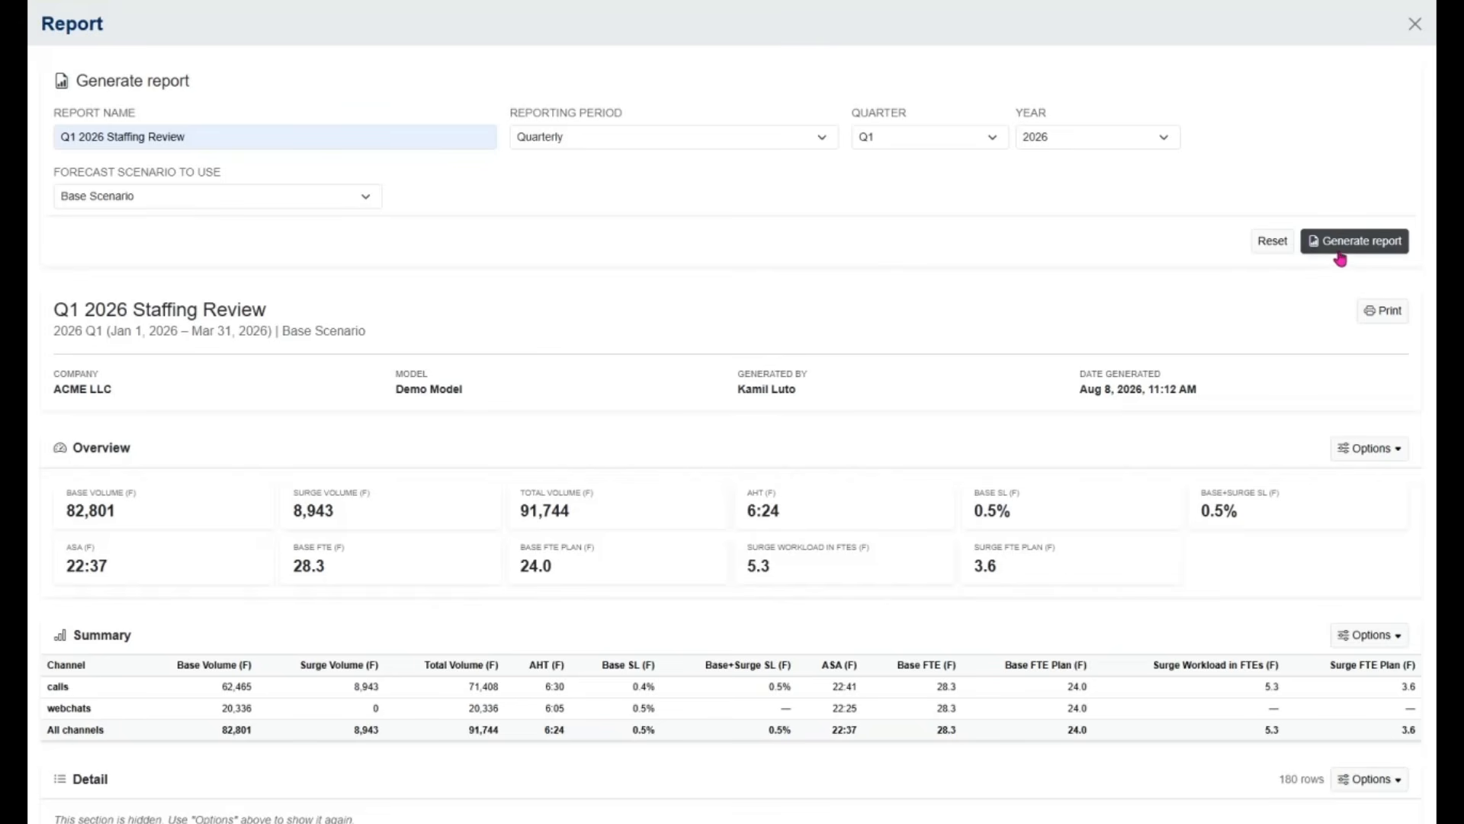
Preview the Q1 2026 Staffing Review report's printout, cancel printing and close the report
{"action": "left_click", "coordinate": [1386, 313]}
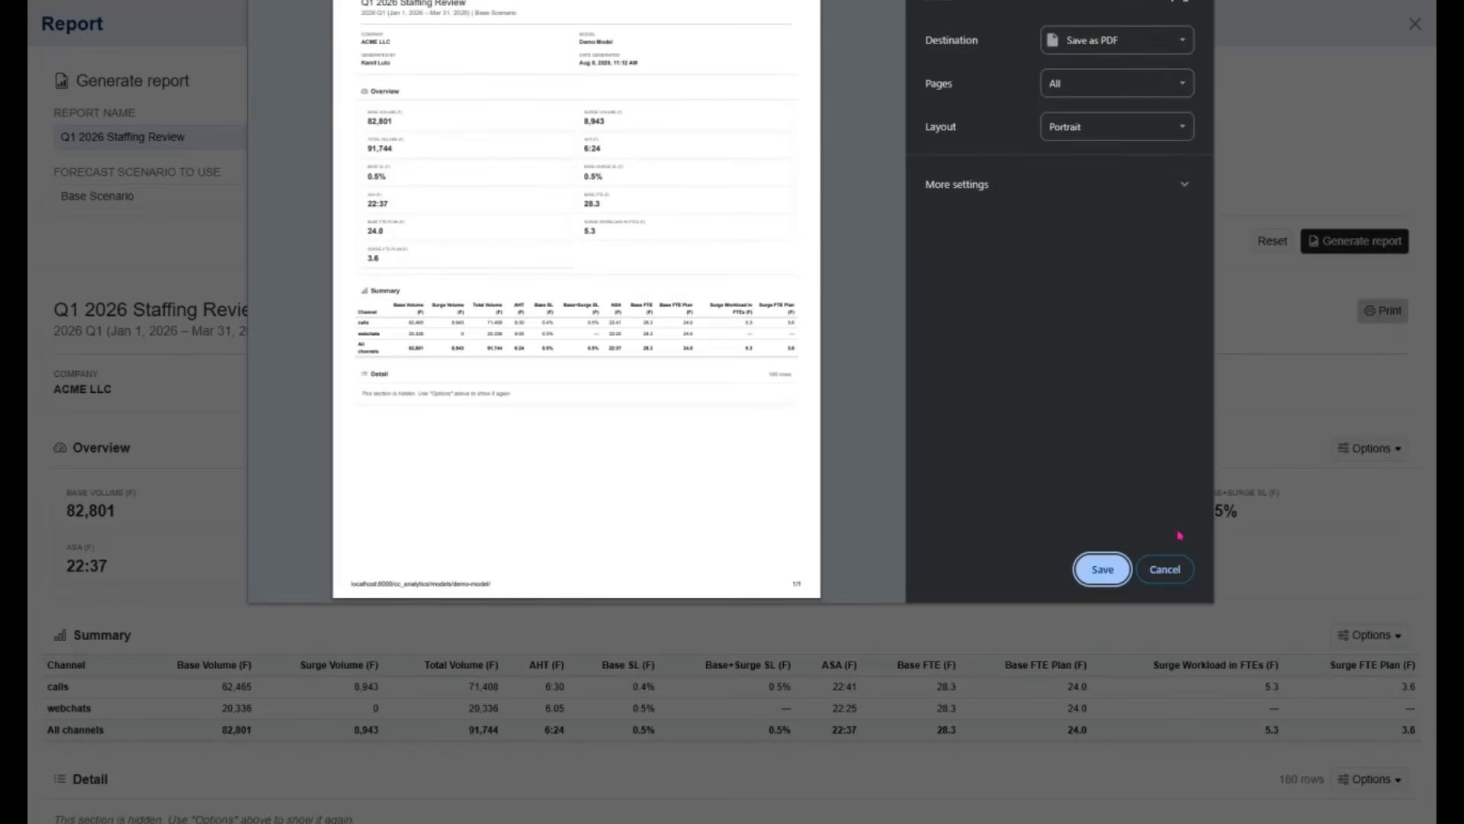
{"action": "left_click", "coordinate": [1164, 571]}
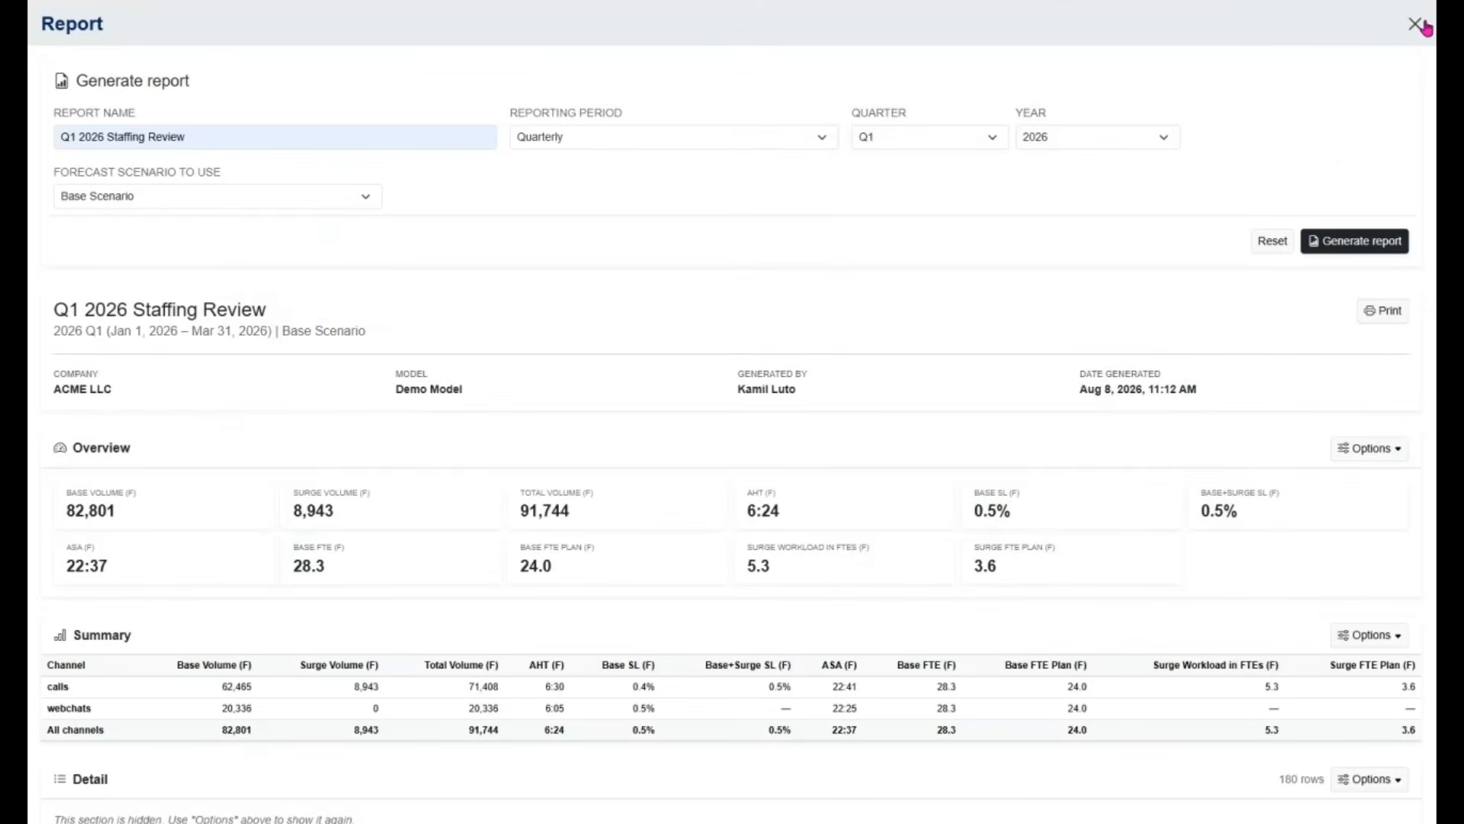
{"action": "left_click", "coordinate": [1421, 25]}
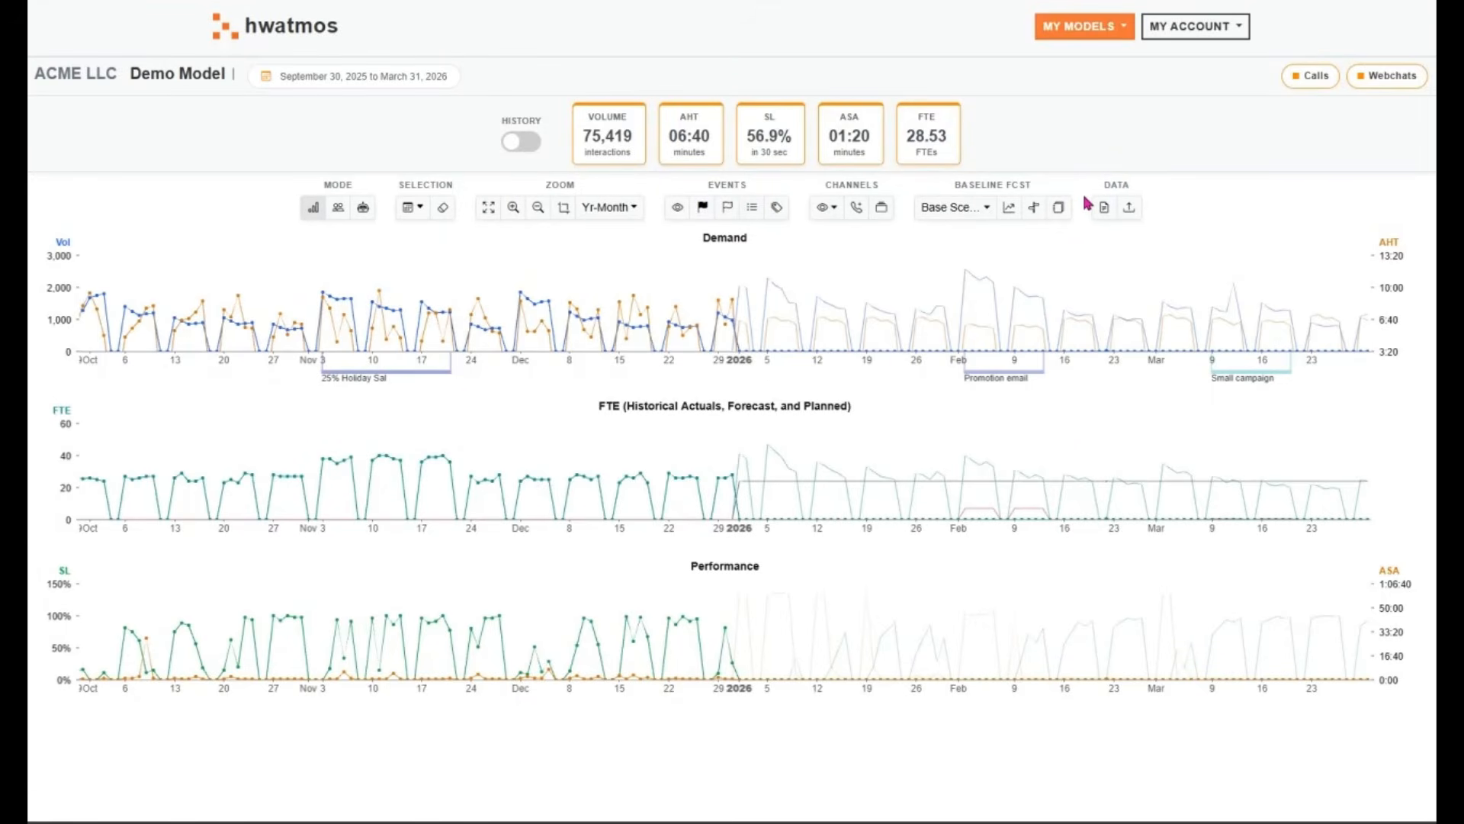
Review the model's full list of events, including the forecasted ones, and close the list
{"action": "left_click", "coordinate": [754, 208]}
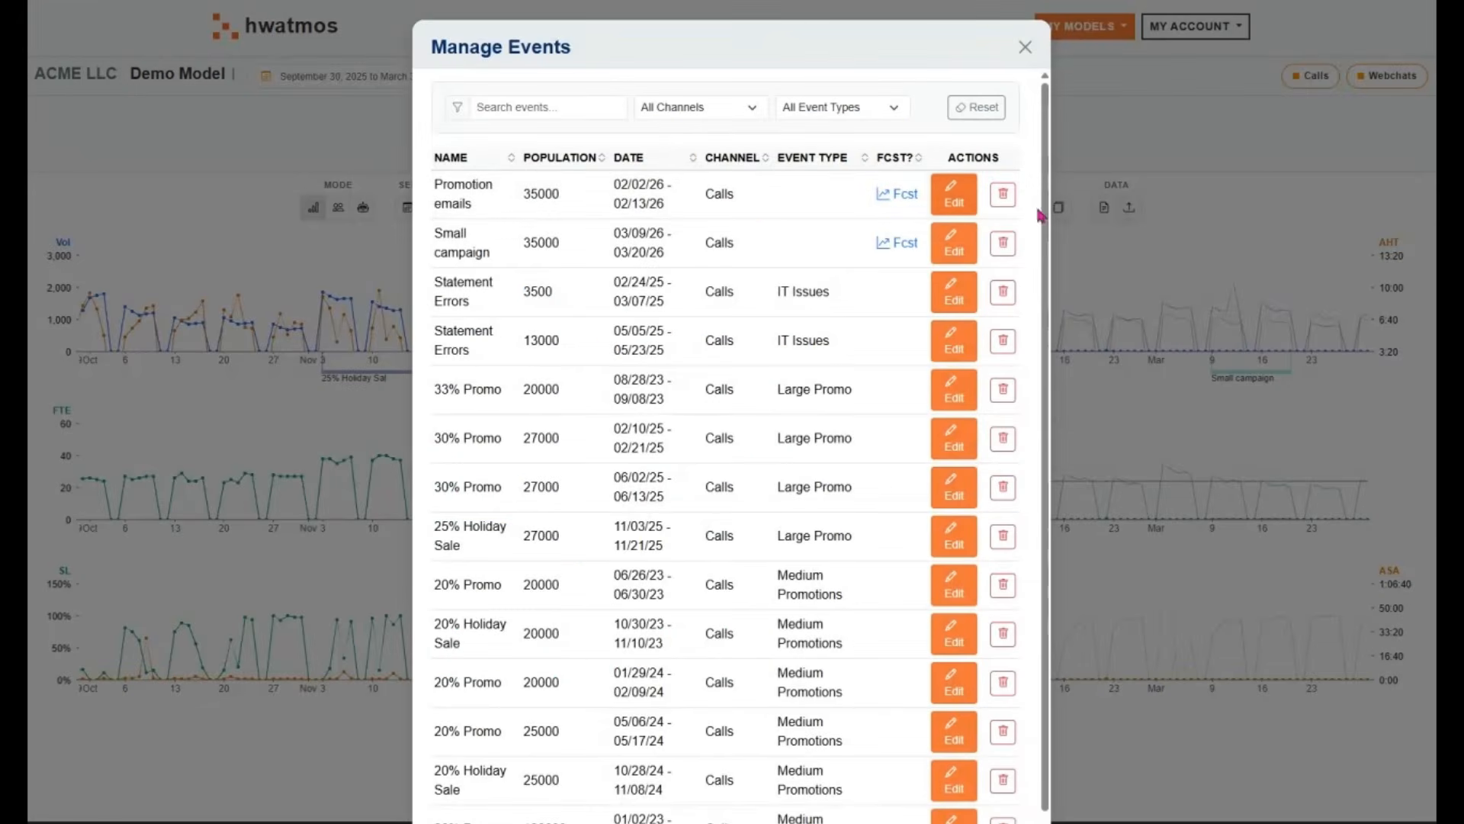
{"action": "scroll", "coordinate": [1056, 460], "scroll_direction": "down", "scroll_amount": 2}
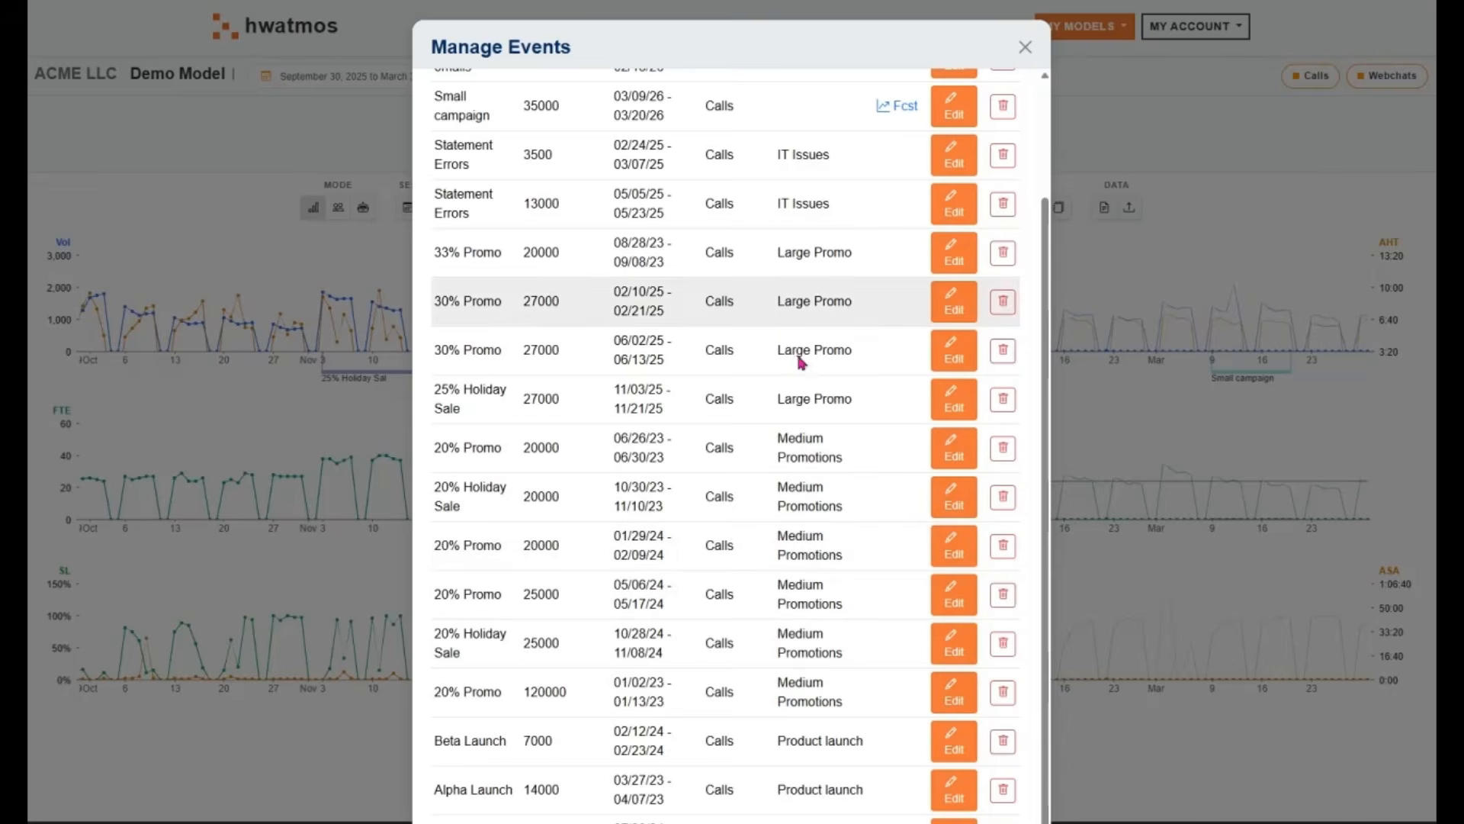
{"action": "scroll", "coordinate": [800, 362], "scroll_direction": "up", "scroll_amount": 3}
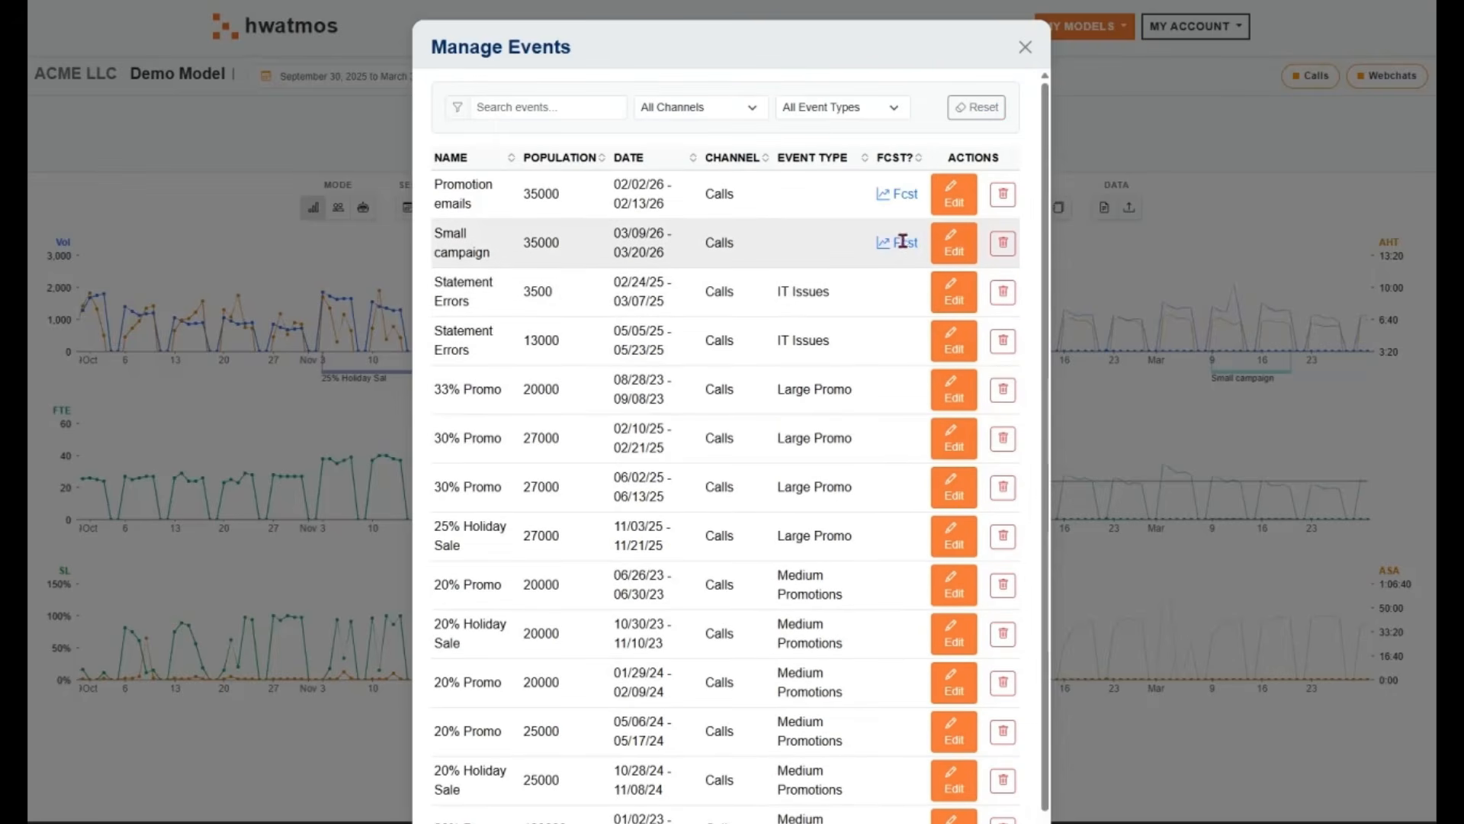
{"action": "left_click", "coordinate": [1026, 46]}
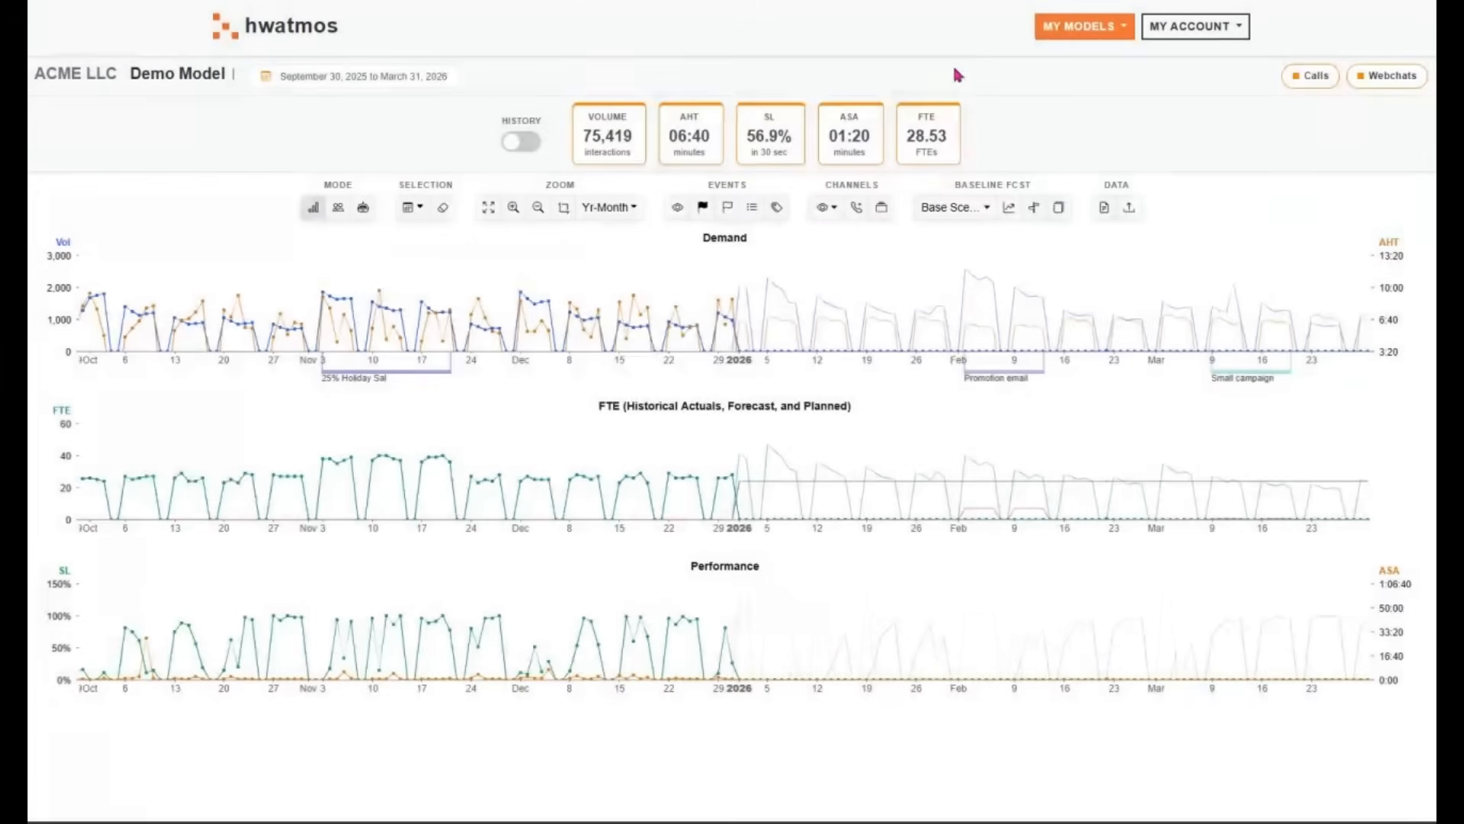
Hide the Calls channel from the charts to view Webchats alone, and show Calls again
{"action": "left_click", "coordinate": [824, 210]}
{"action": "left_click", "coordinate": [831, 246]}
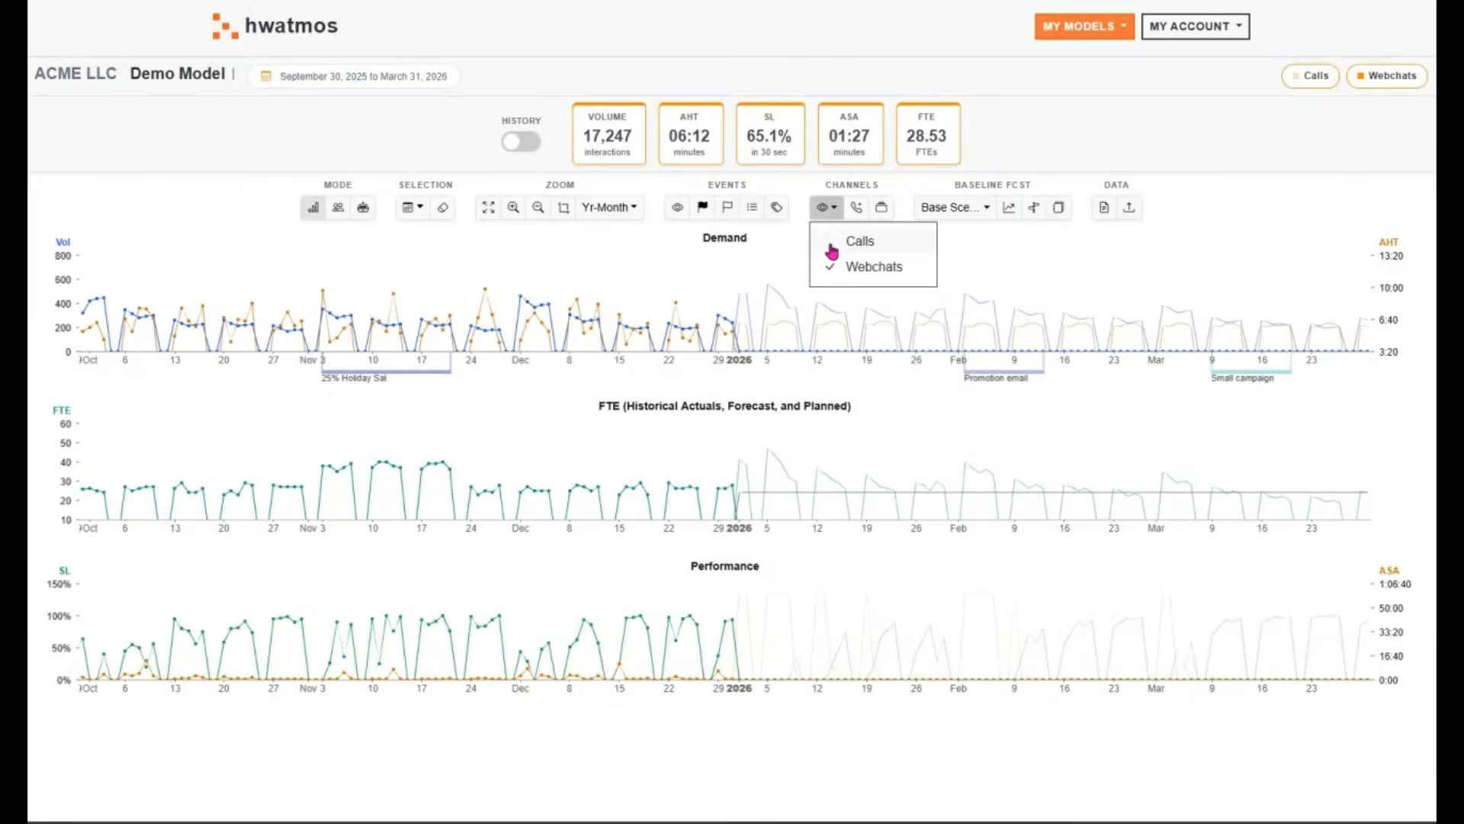
{"action": "left_click", "coordinate": [831, 243]}
{"action": "left_click", "coordinate": [807, 190]}
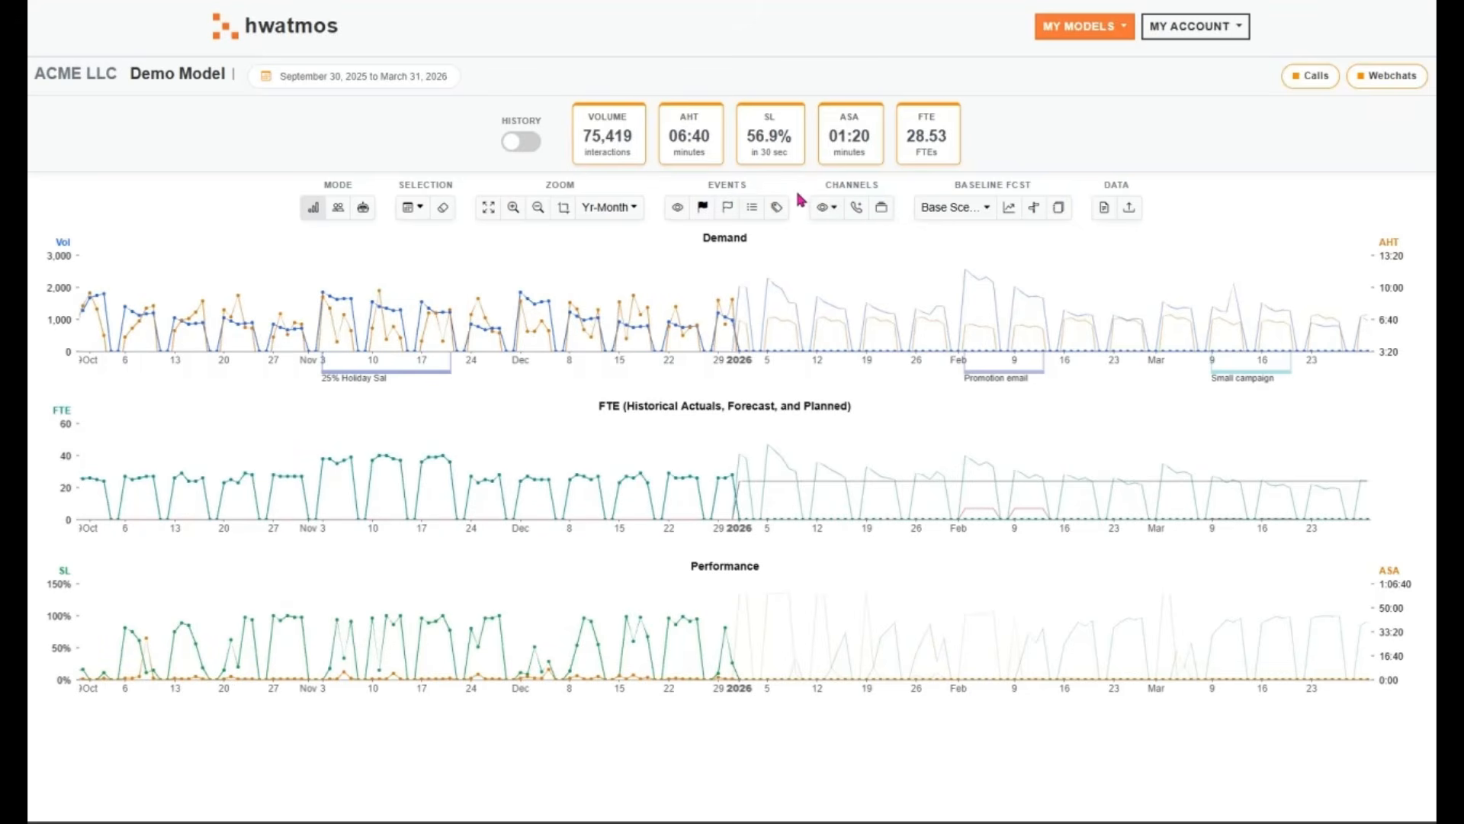
Inspect the Calls channel's AI triage and staffing calculation settings in the channel list, leaving without submitting changes
{"action": "left_click", "coordinate": [889, 216]}
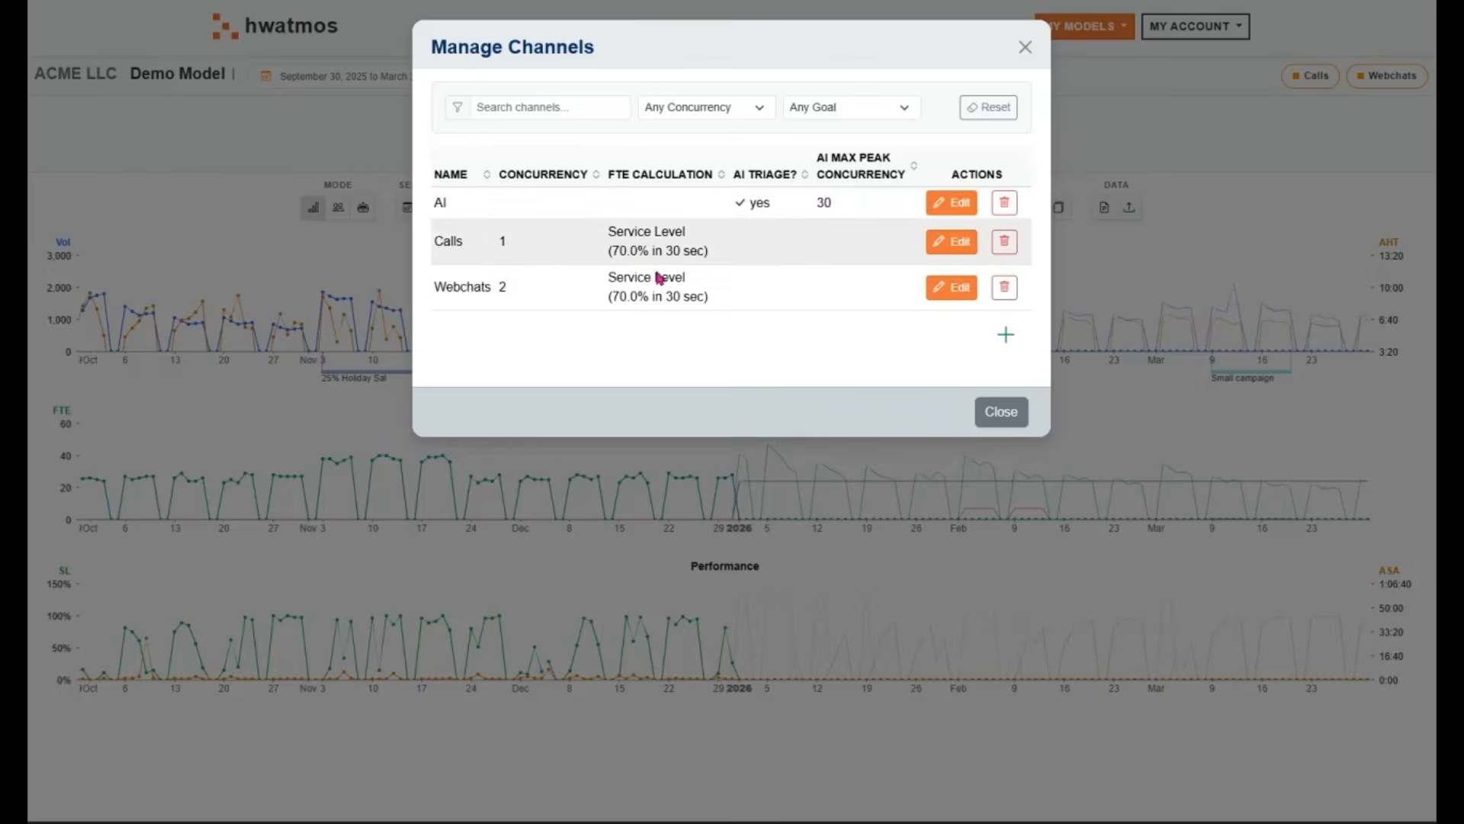
{"action": "left_click", "coordinate": [954, 243]}
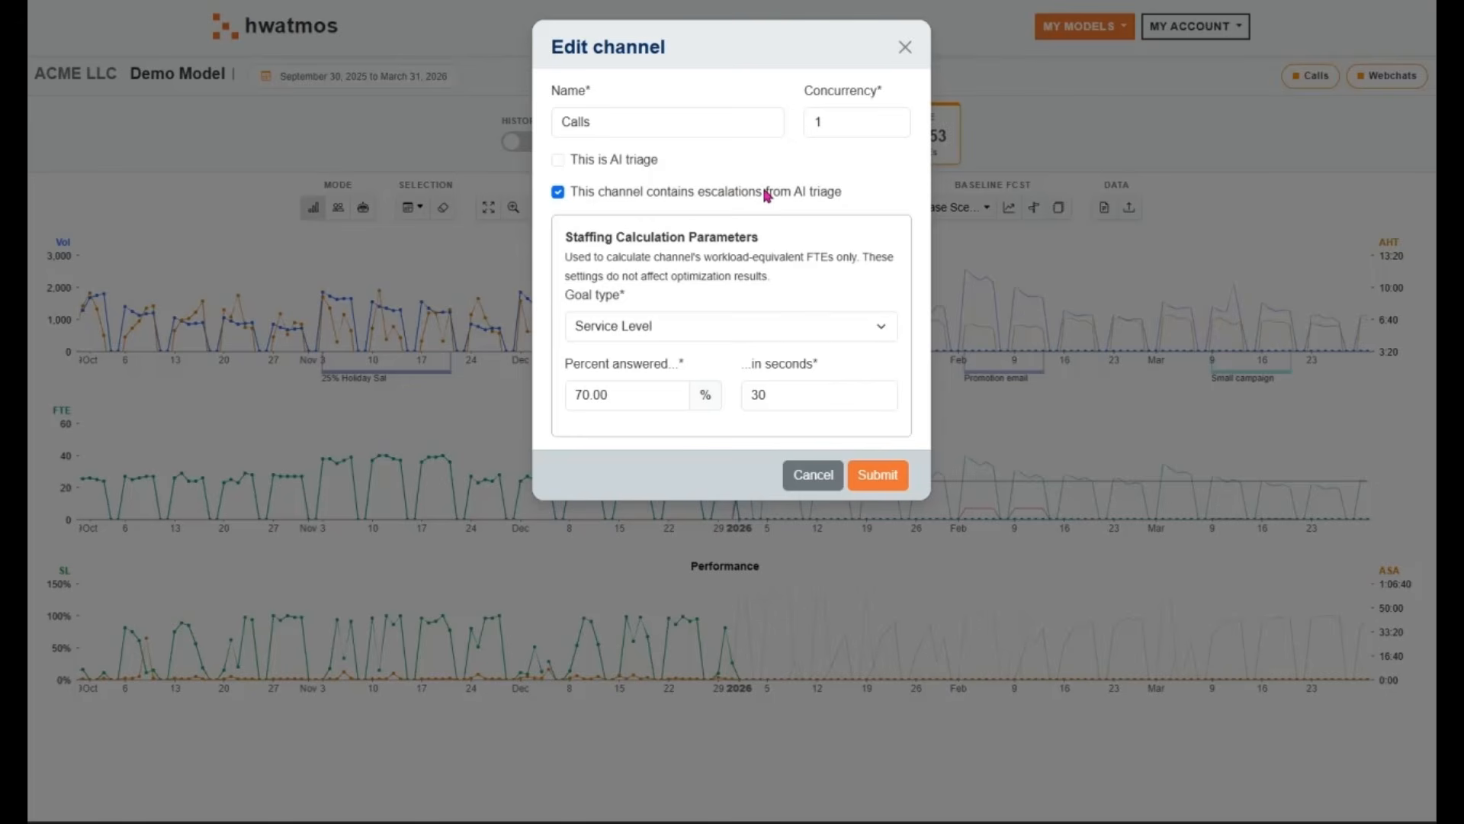
{"action": "left_click", "coordinate": [813, 475]}
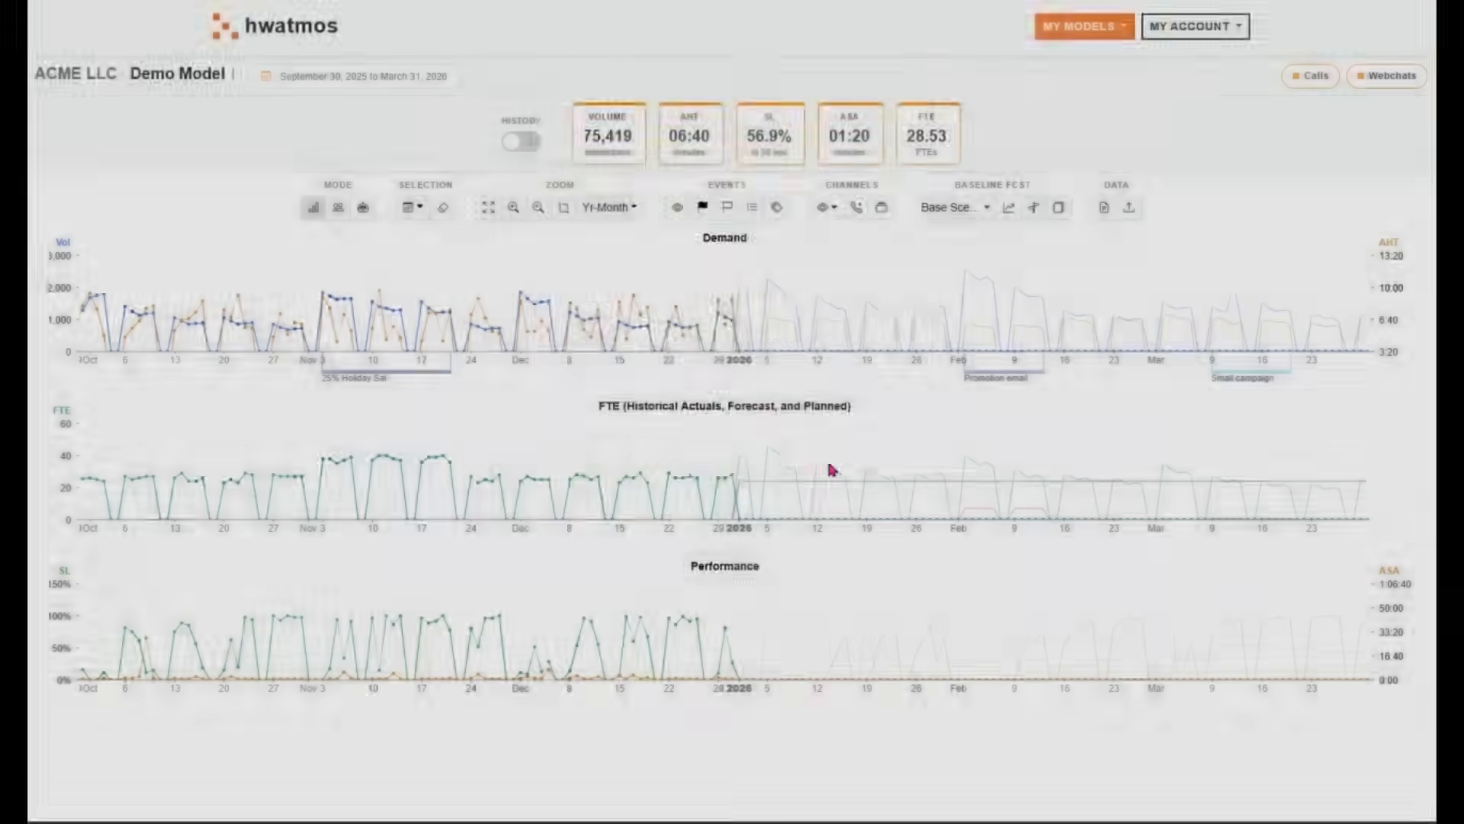